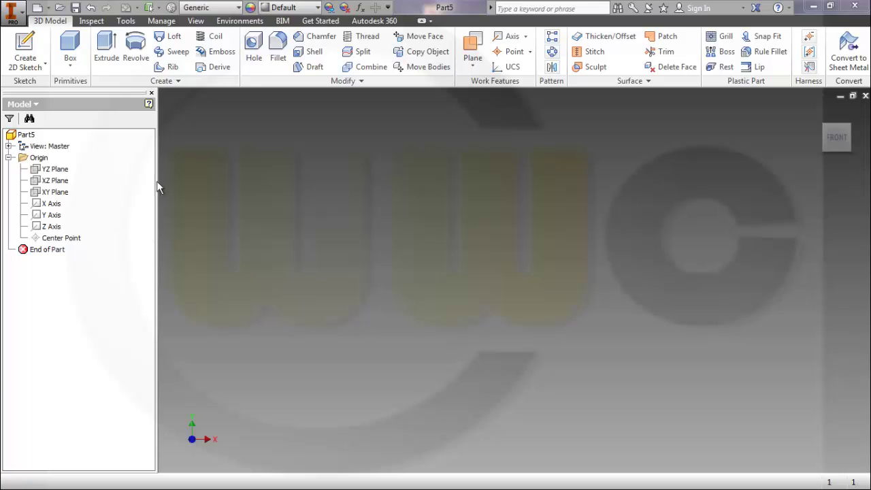
- Start a sketch on the XY plane and draw a 10 mm horizontal line to the right, starting just beside the origin
click(66, 195)
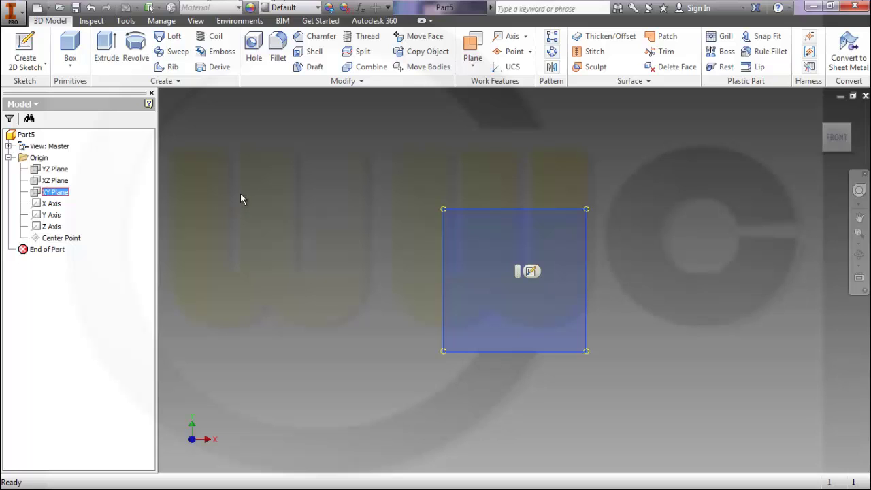
click(531, 272)
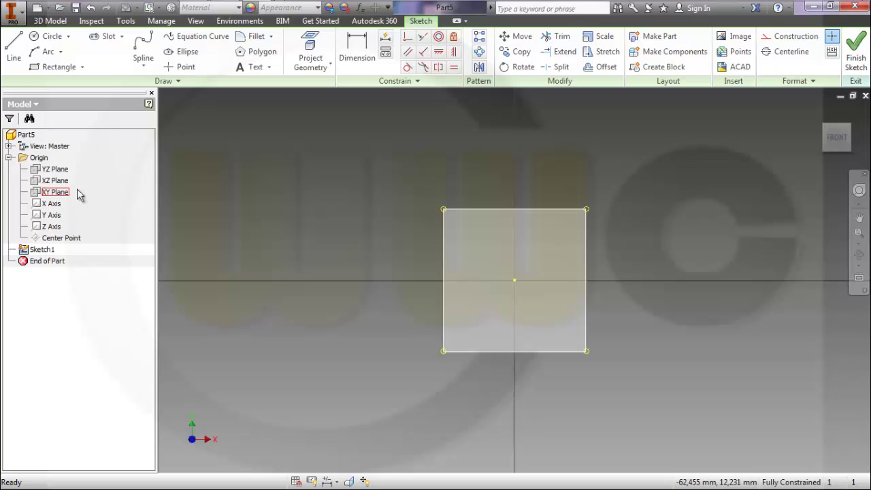
click(13, 48)
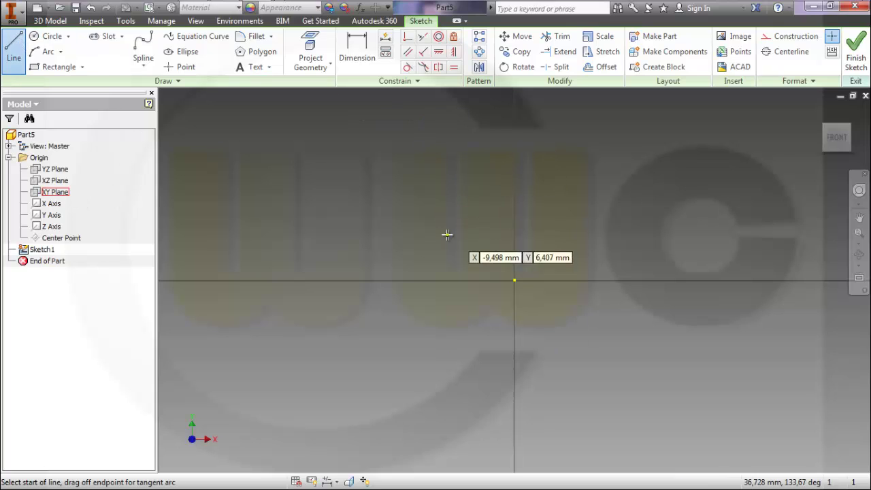
click(514, 279)
click(571, 279)
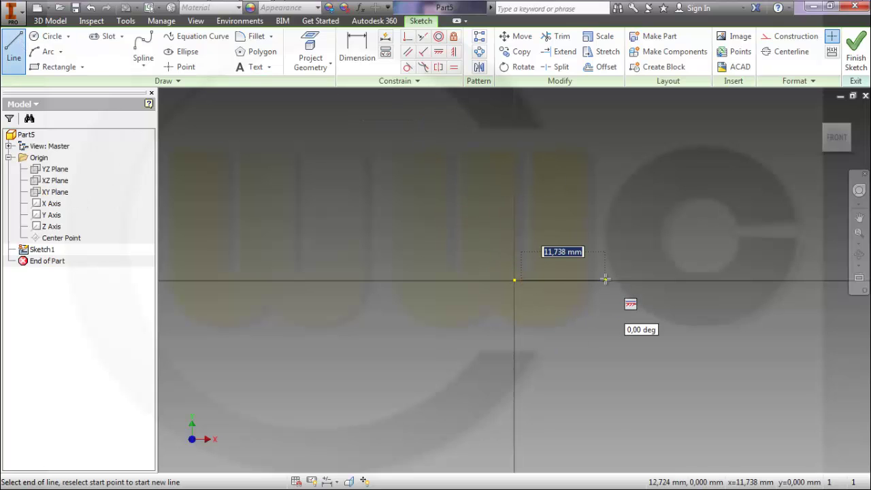
text(10)
key(Return)
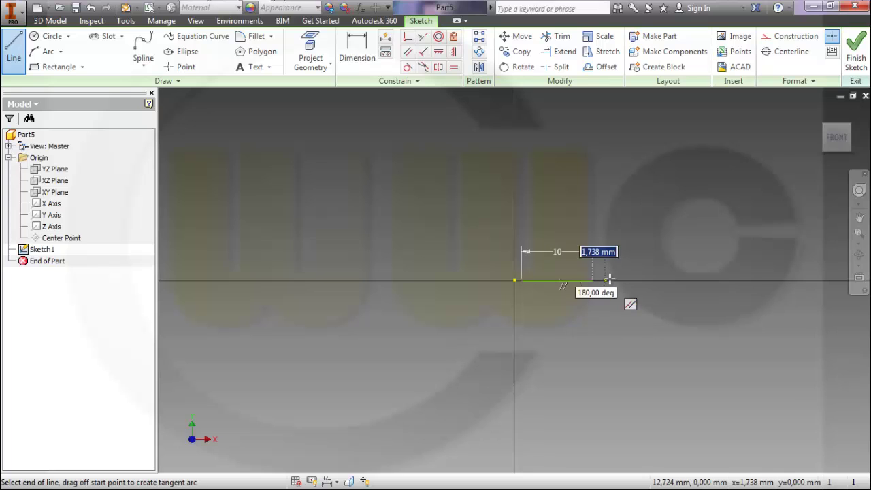
right_click(616, 204)
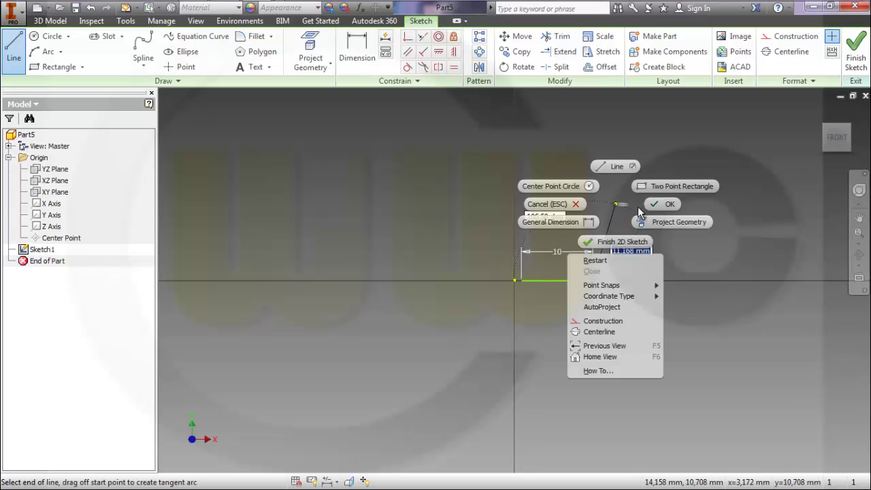
click(651, 207)
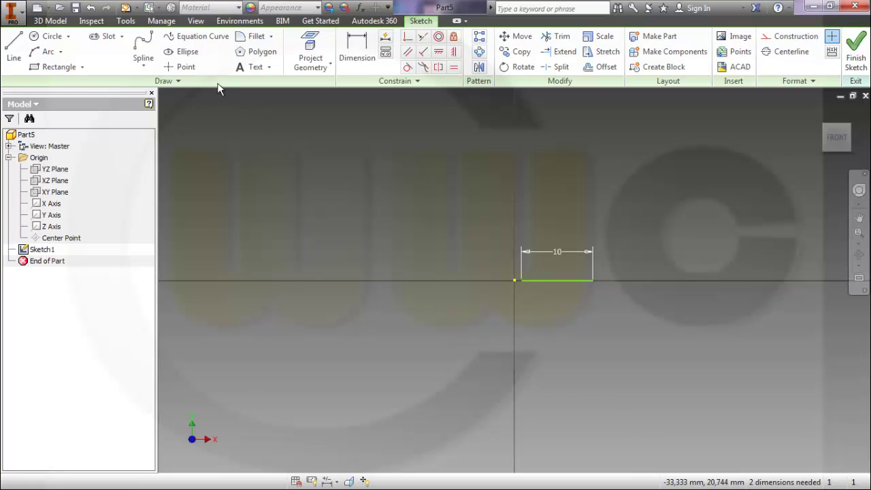
- Draw a 10 mm vertical line upward from the left end of the horizontal line
click(14, 48)
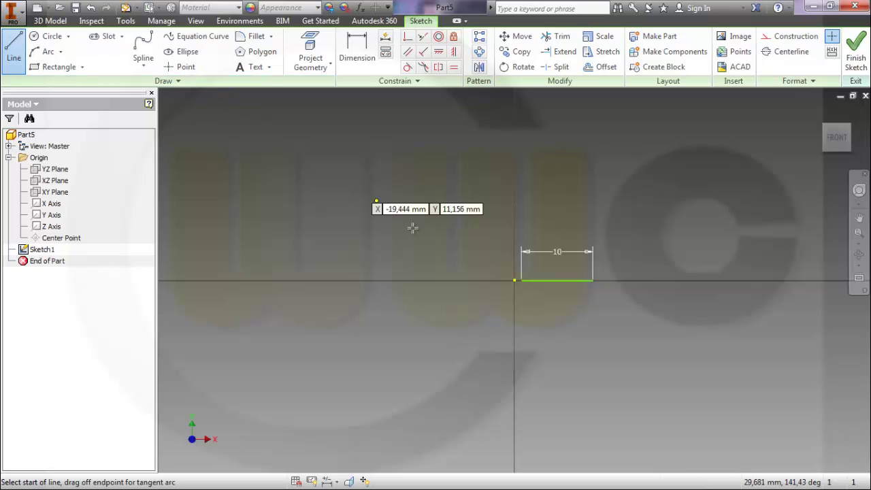
click(521, 280)
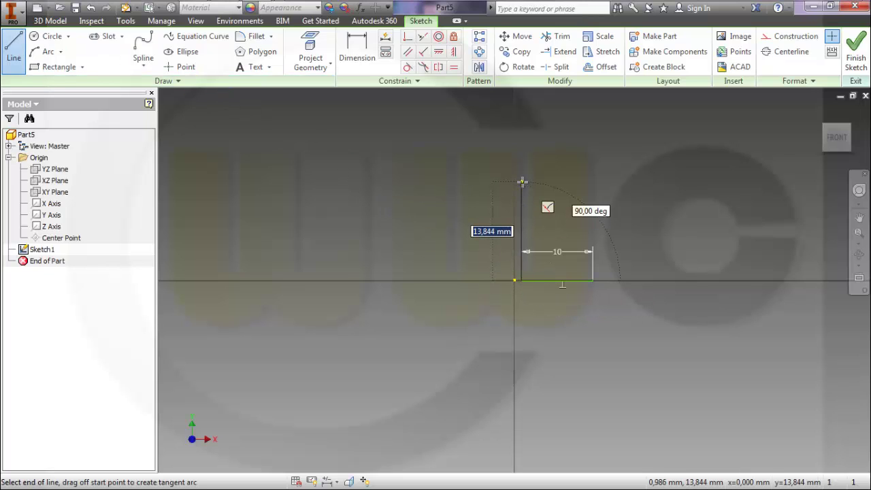
text(10)
key(Return)
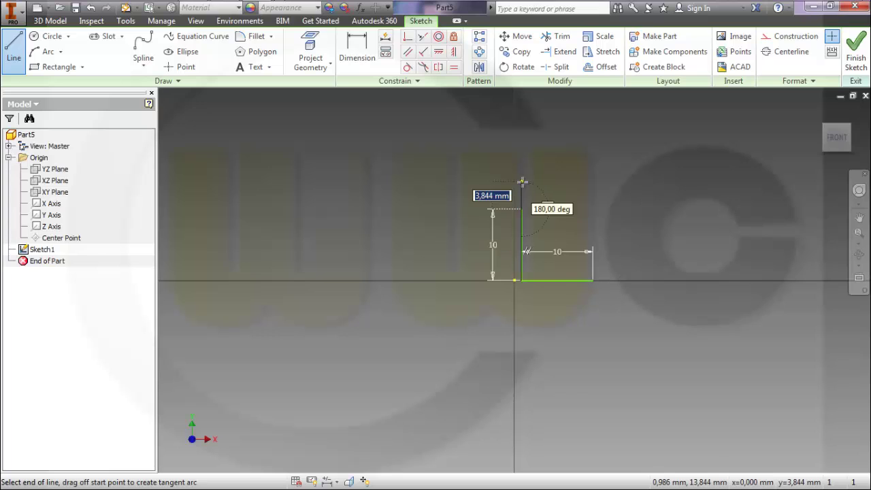
key(Escape)
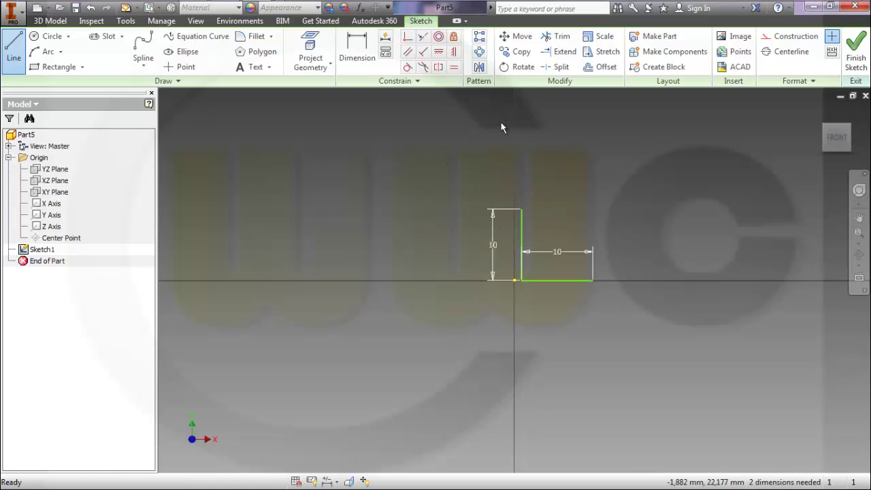
- Make the shared corner of the two lines coincident with the origin and finish the sketch
click(409, 38)
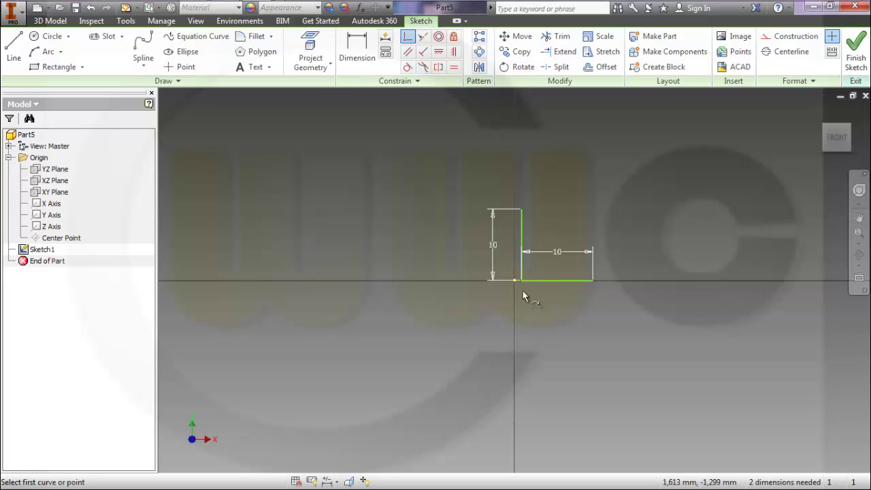
click(516, 284)
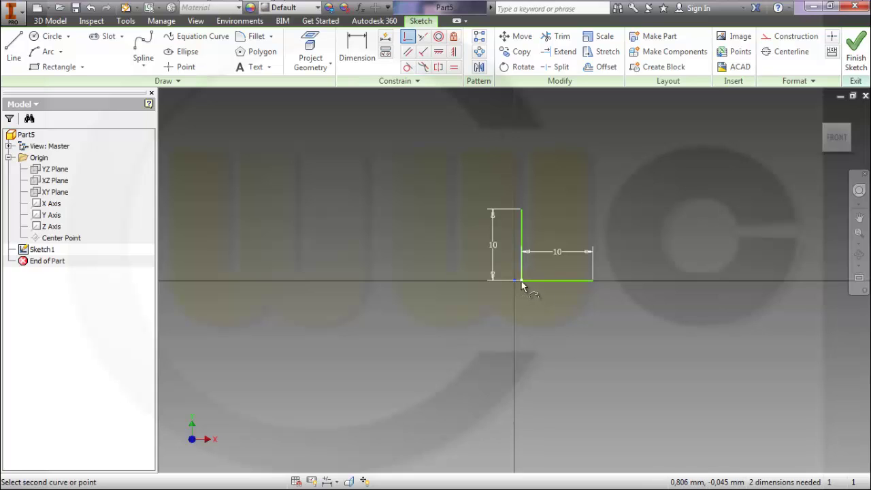
click(522, 281)
click(859, 63)
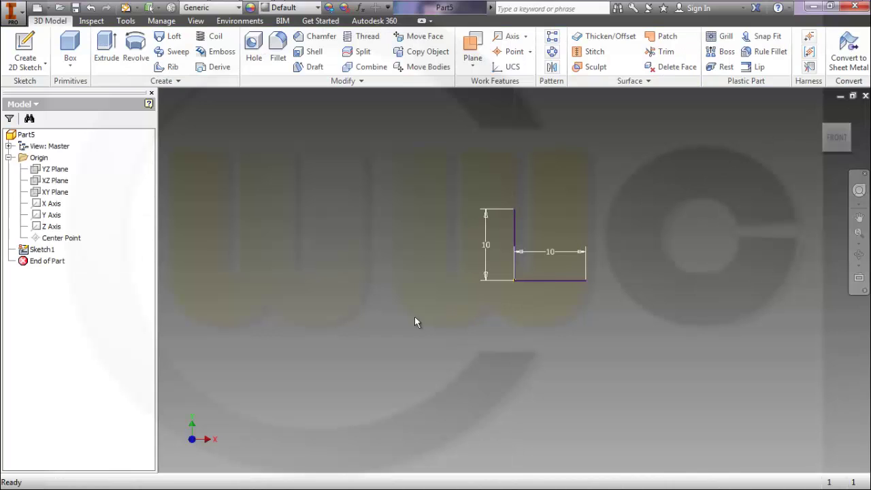
- Create a work plane through two coplanar edges, using the horizontal sketch line and the Z axis
click(473, 64)
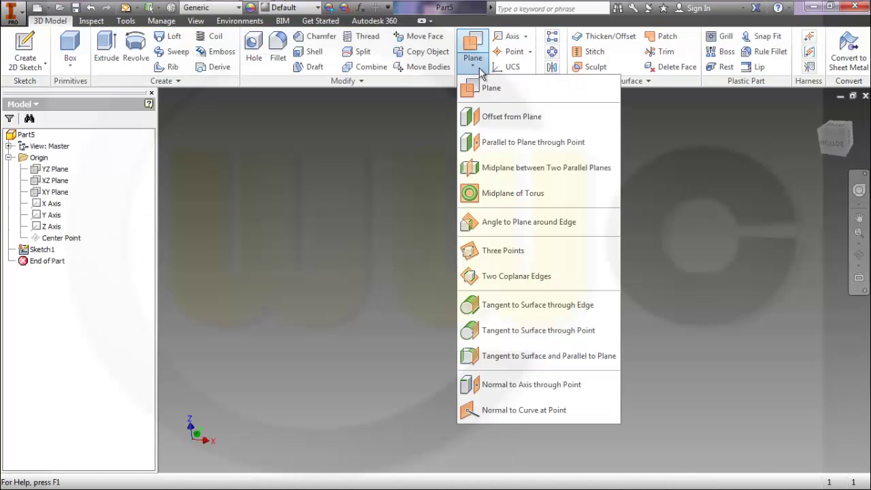
click(523, 276)
click(549, 286)
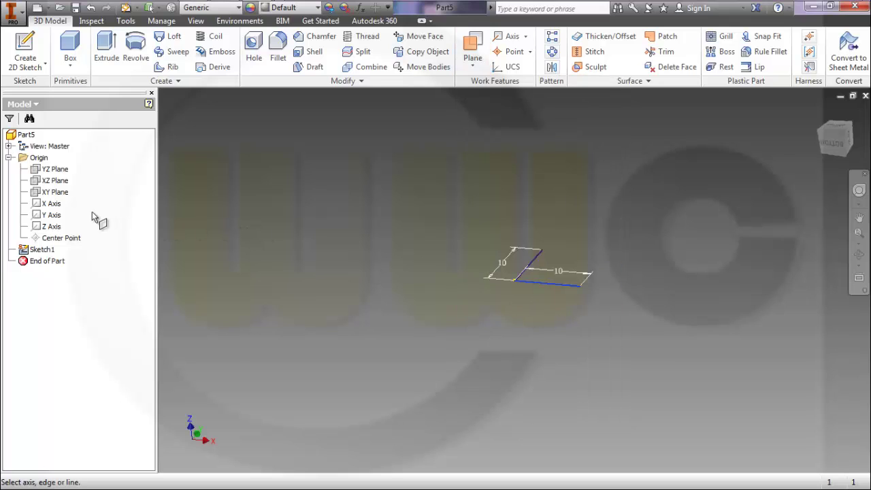
click(58, 227)
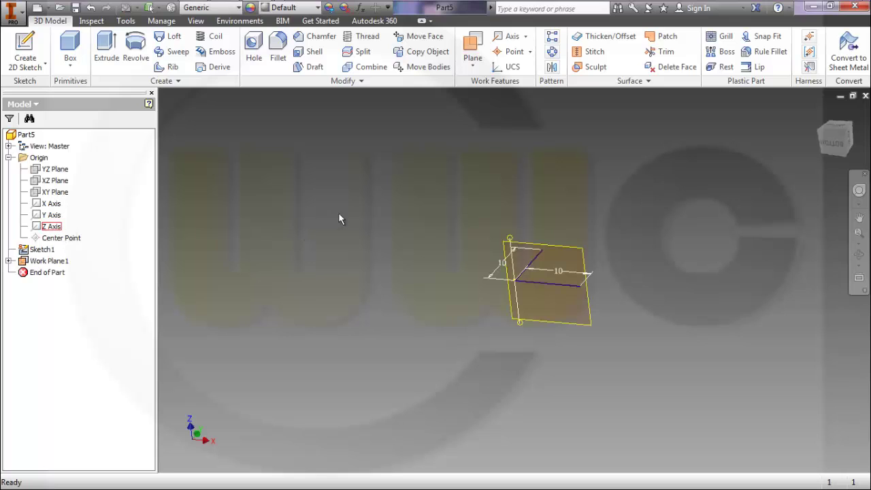
- Create a second two-edge work plane from the other sketch line, along Y, and the Z axis
click(473, 60)
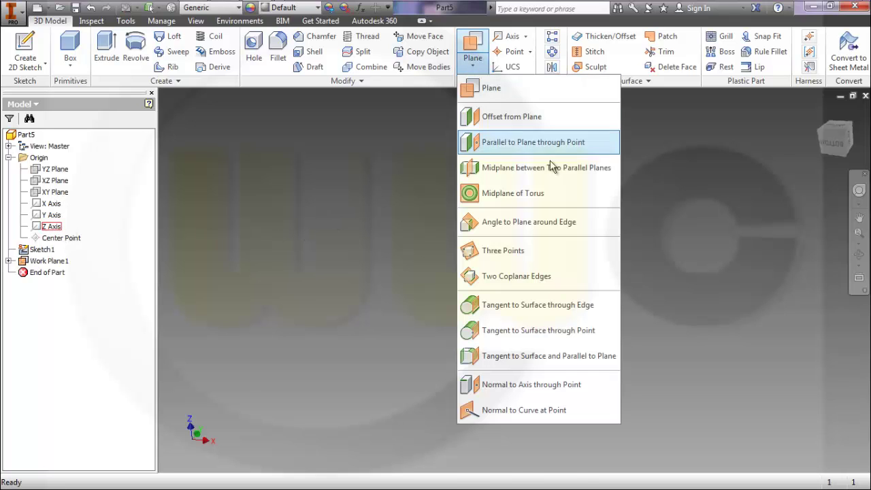
click(556, 281)
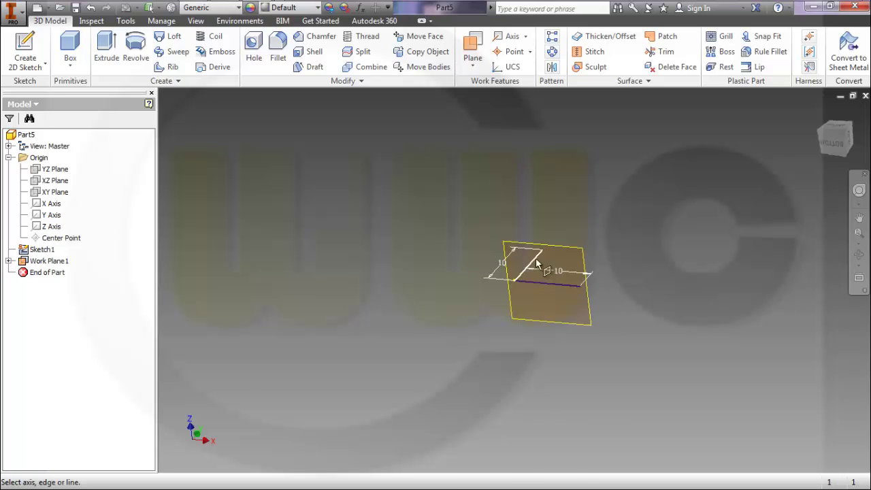
click(53, 226)
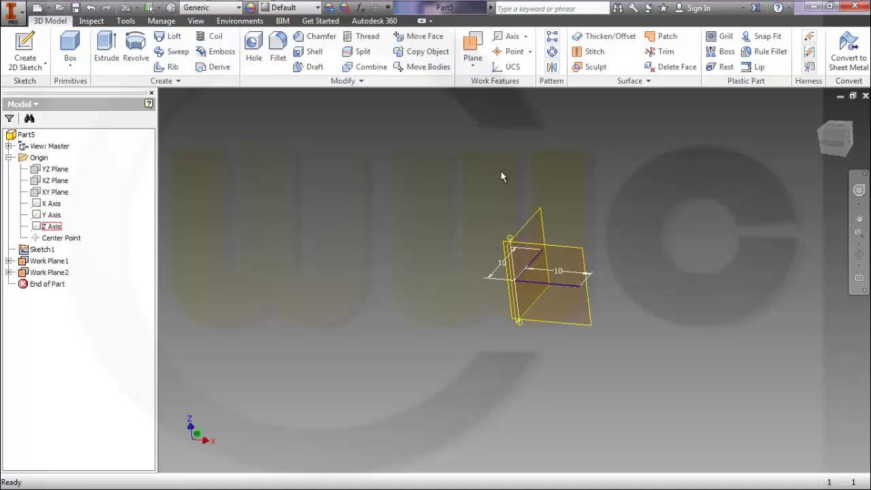
- Hide Sketch1 and start a new sketch on Work Plane1
right_click(47, 252)
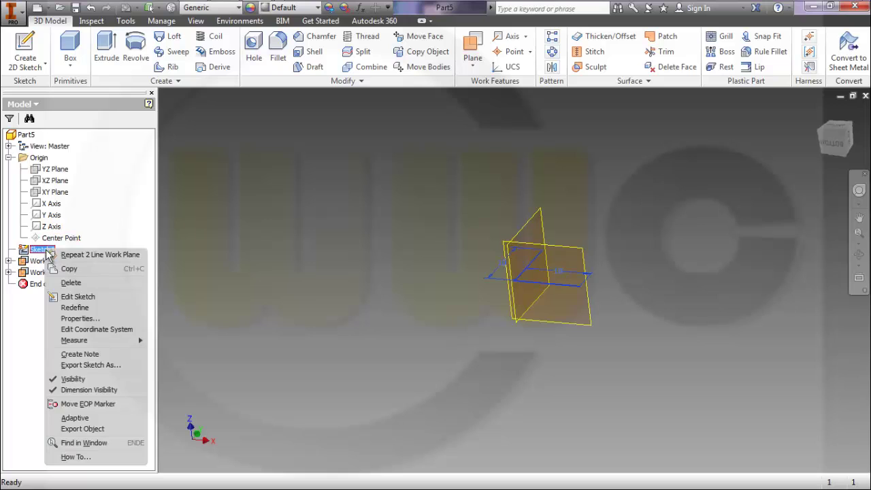
click(129, 379)
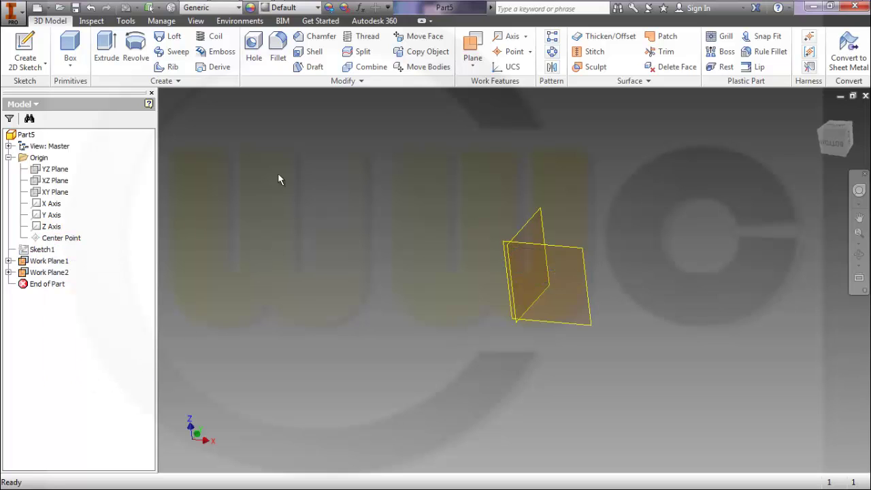
click(25, 58)
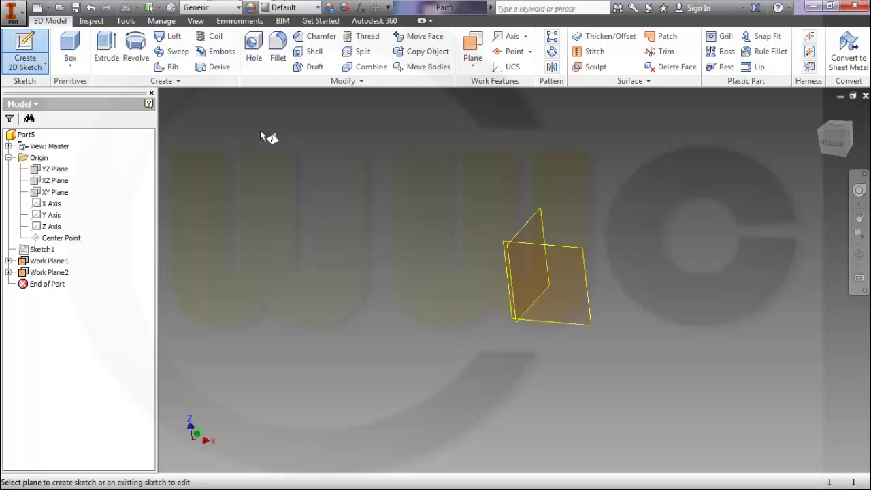
click(574, 254)
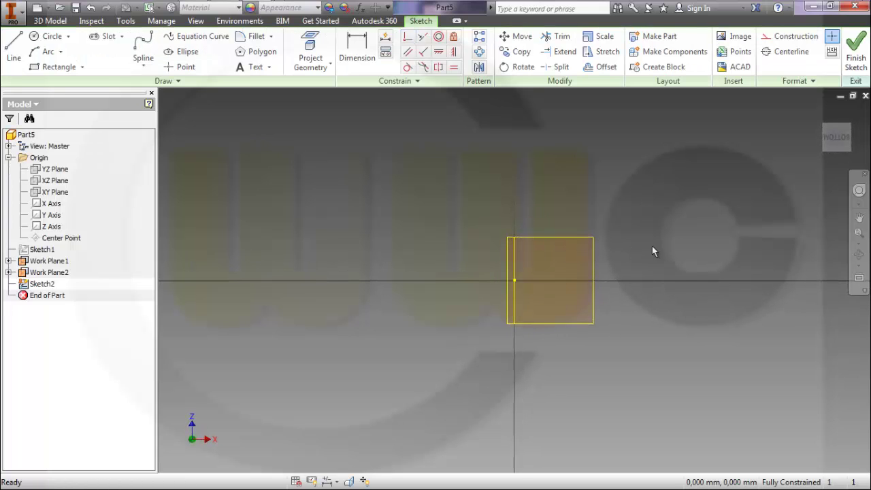
- Draw a two-point rectangle from the origin, up and to the right, 20 mm wide and 40 mm high
click(39, 68)
middle_drag(368, 170, 252, 247)
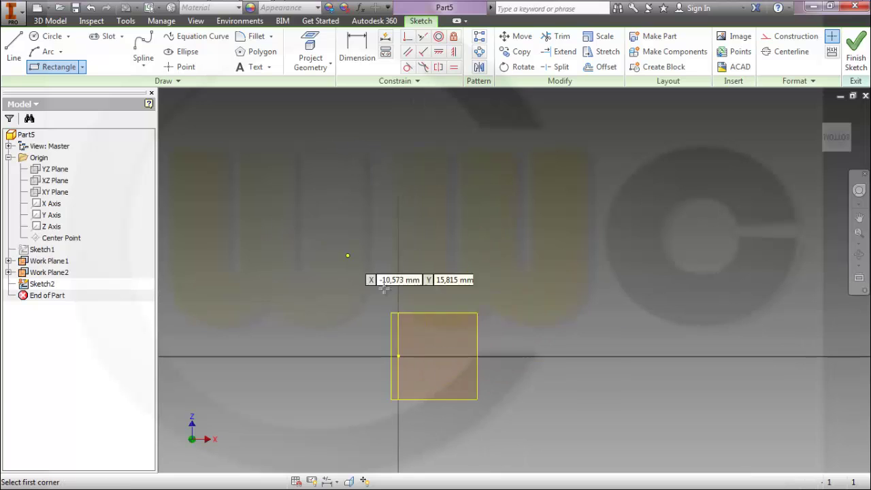
click(399, 356)
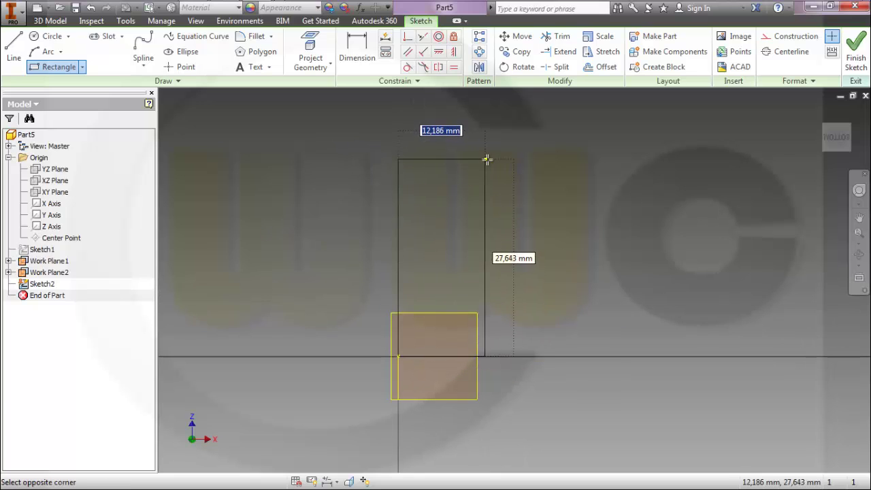
middle_drag(504, 129, 501, 216)
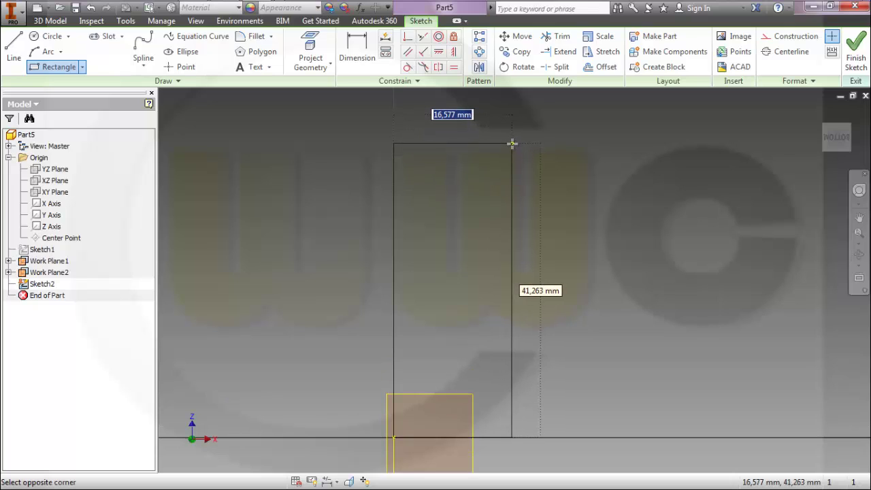
text(20)
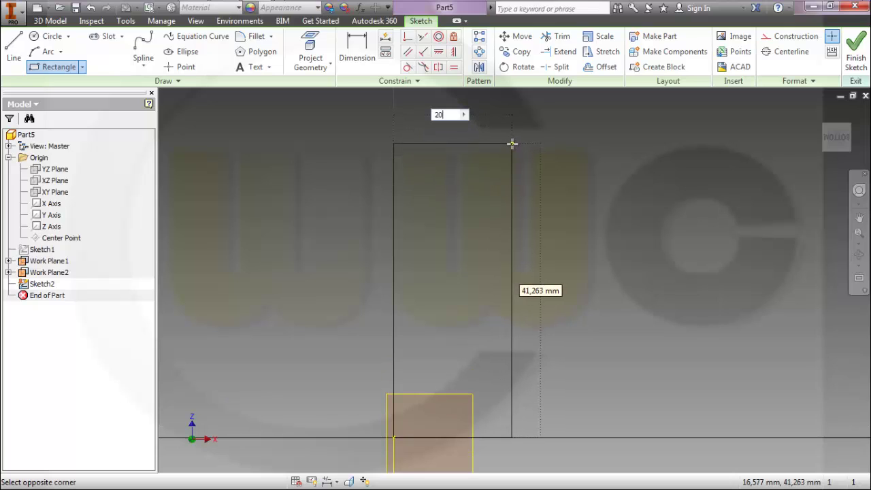
key(Tab)
text(40)
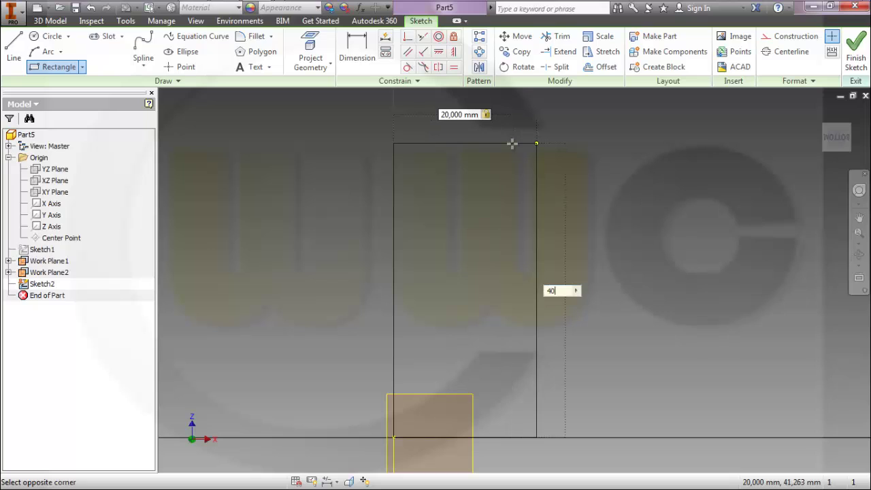
key(Return)
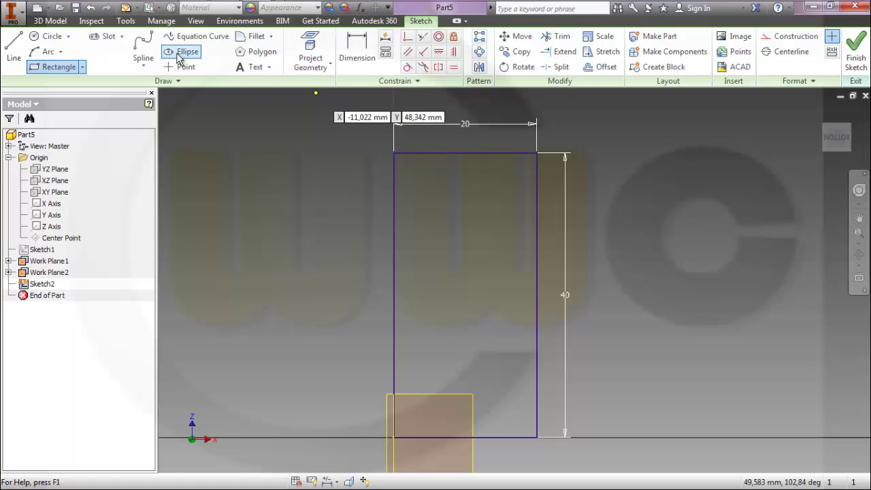
- Draw a wavy spline down through the rectangle, from its top edge about 7 mm from the left side to its bottom edge
click(143, 47)
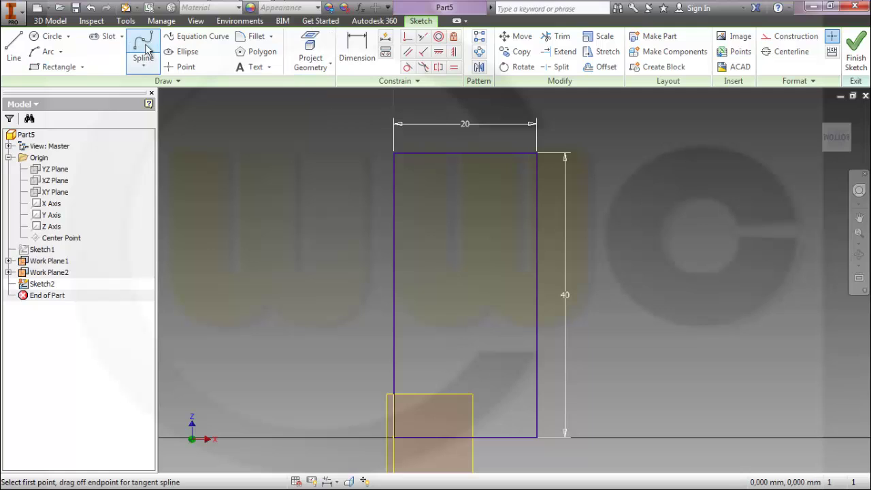
click(443, 154)
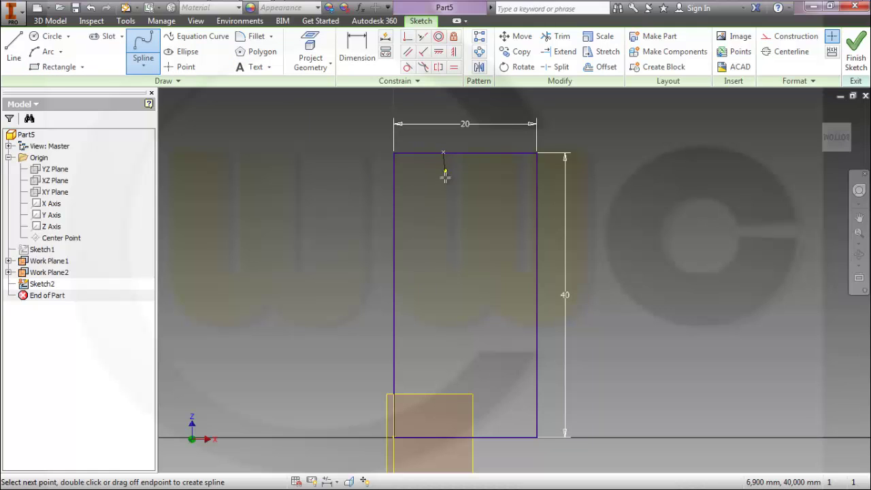
click(439, 213)
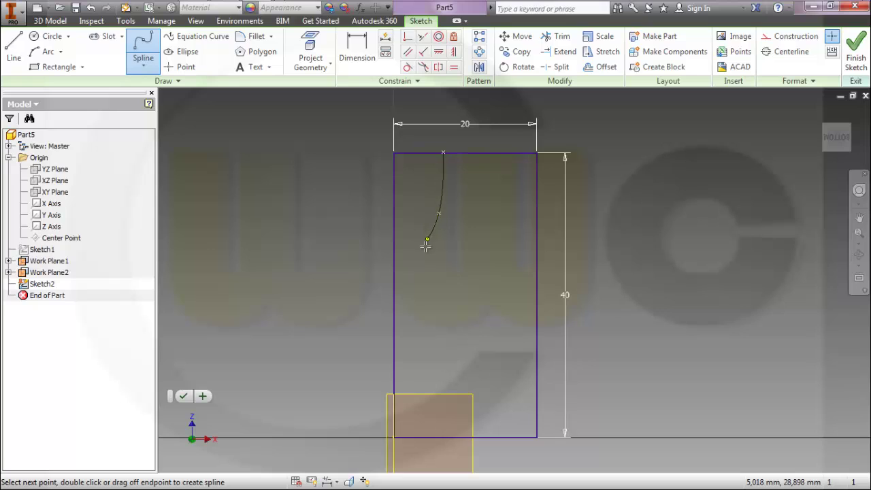
click(421, 291)
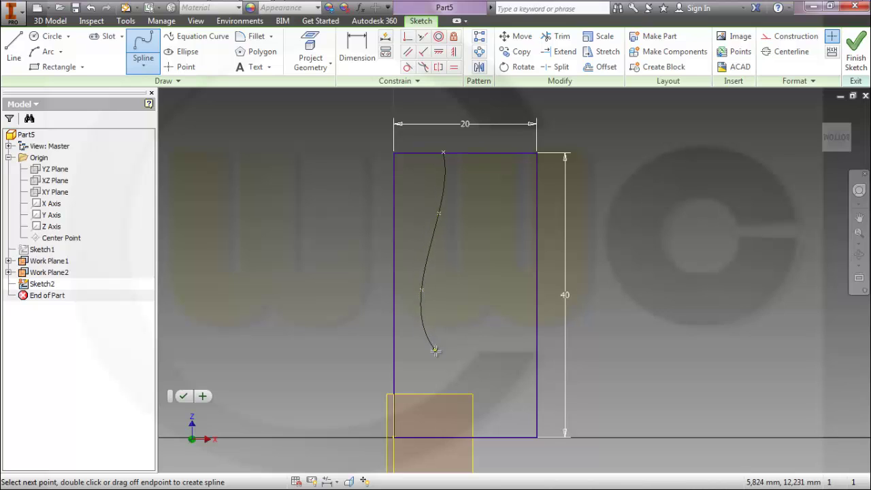
click(450, 418)
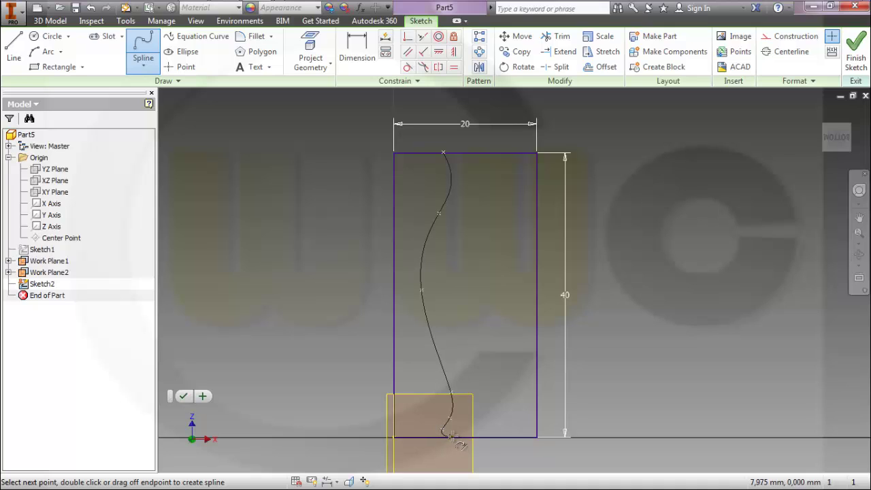
right_click(475, 444)
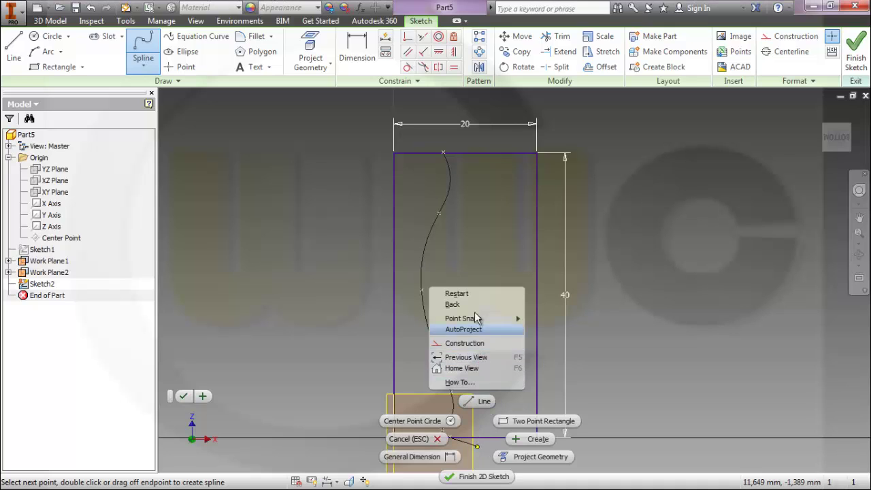
click(535, 439)
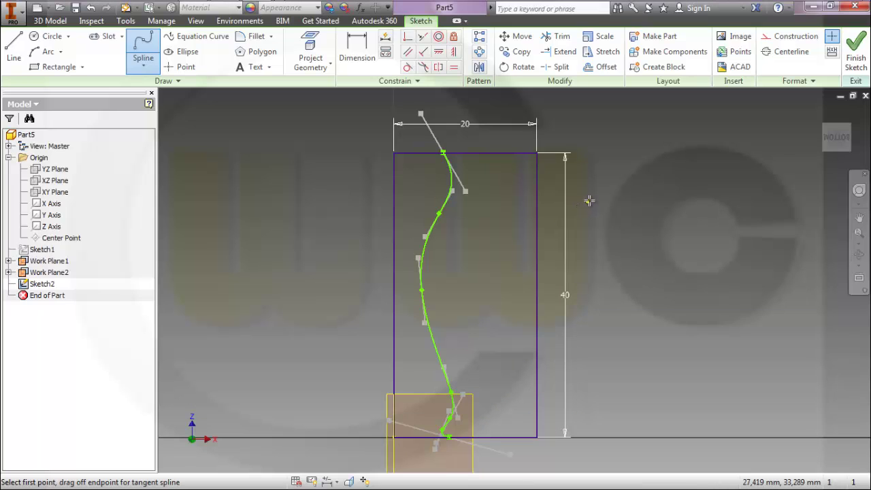
key(Escape)
- Draw a second wavy spline beside the first, from the top edge about 14 mm from the left side to the bottom edge
middle_drag(588, 212, 562, 196)
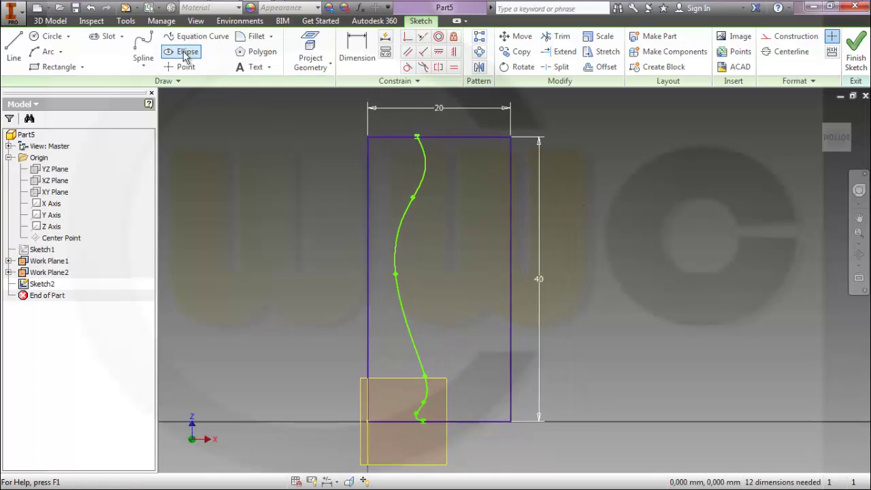
click(143, 46)
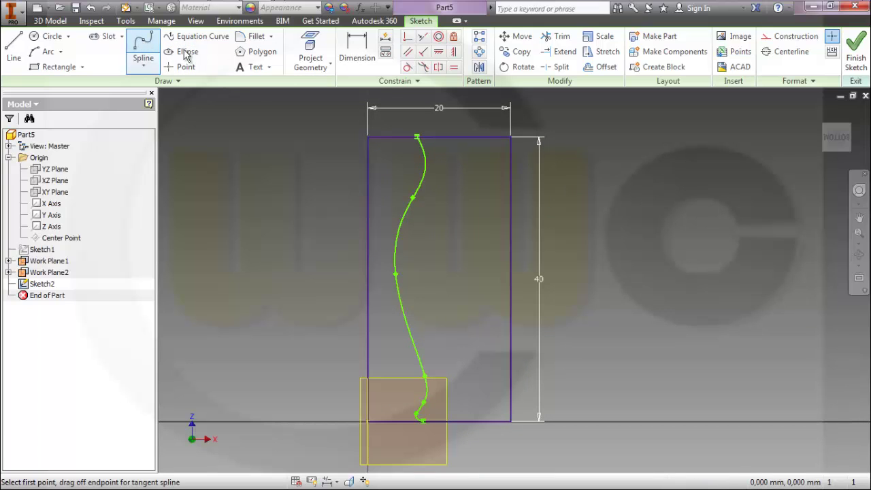
click(466, 136)
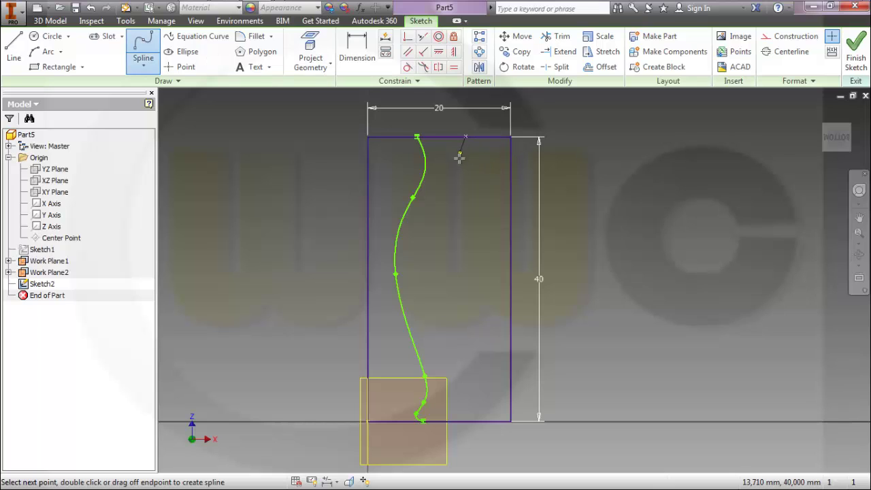
click(464, 197)
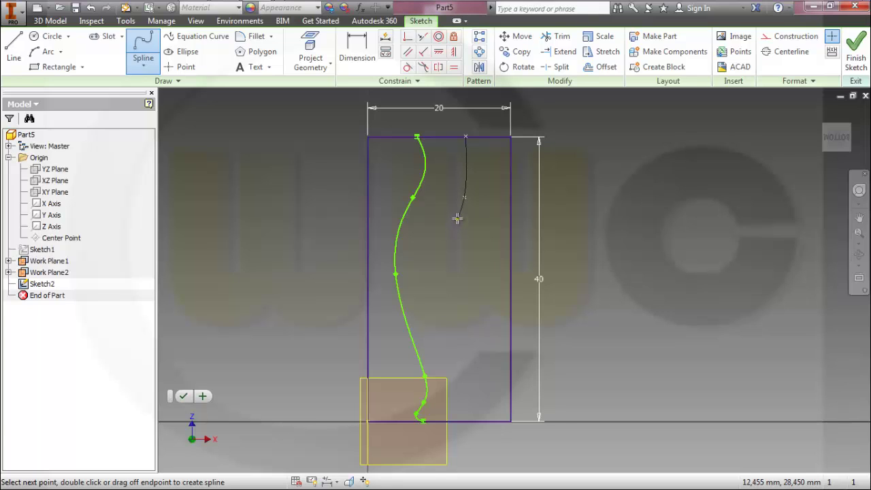
click(458, 218)
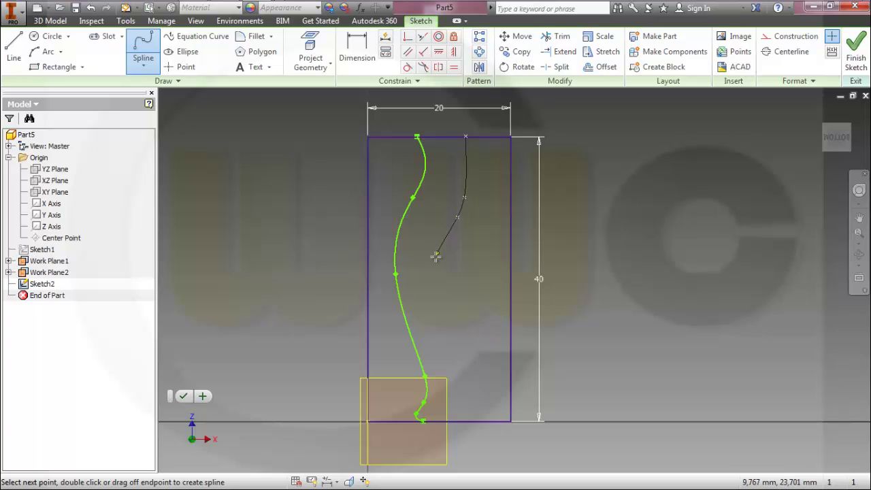
click(434, 261)
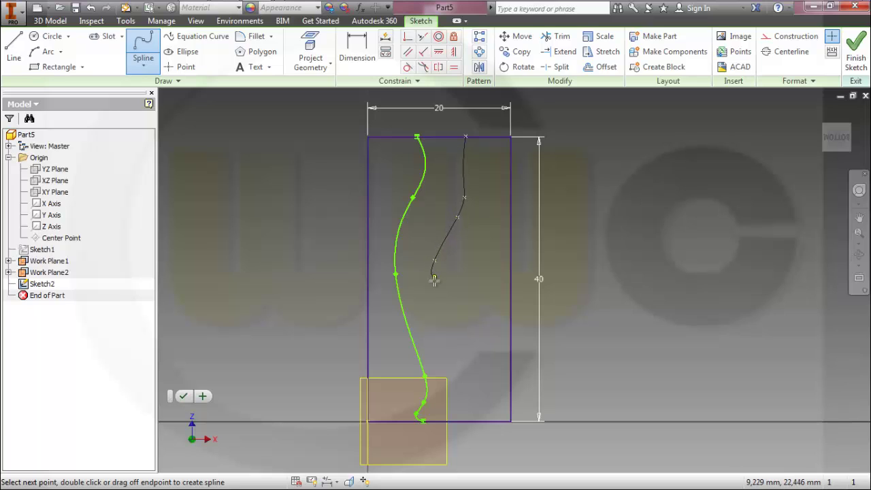
click(430, 318)
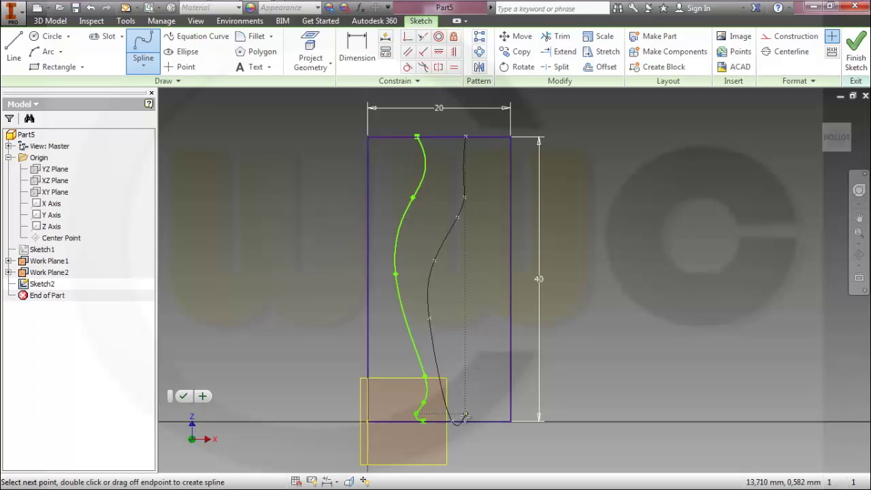
right_click(482, 440)
click(520, 440)
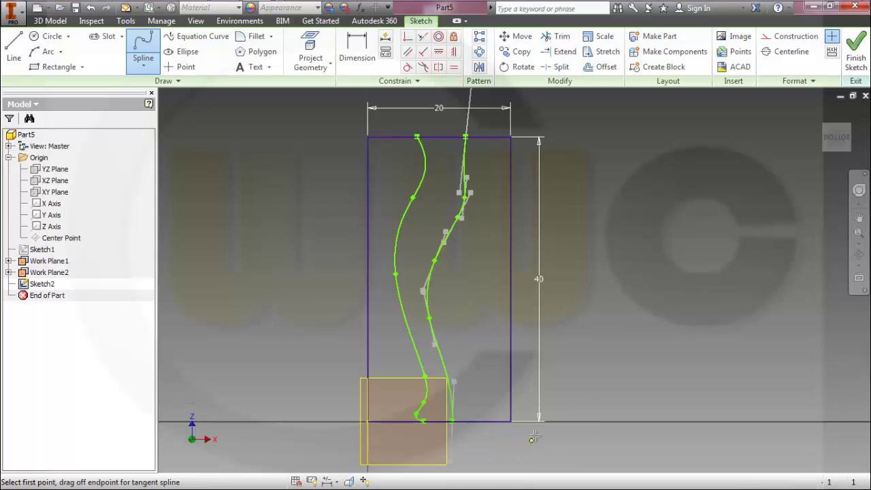
key(Escape)
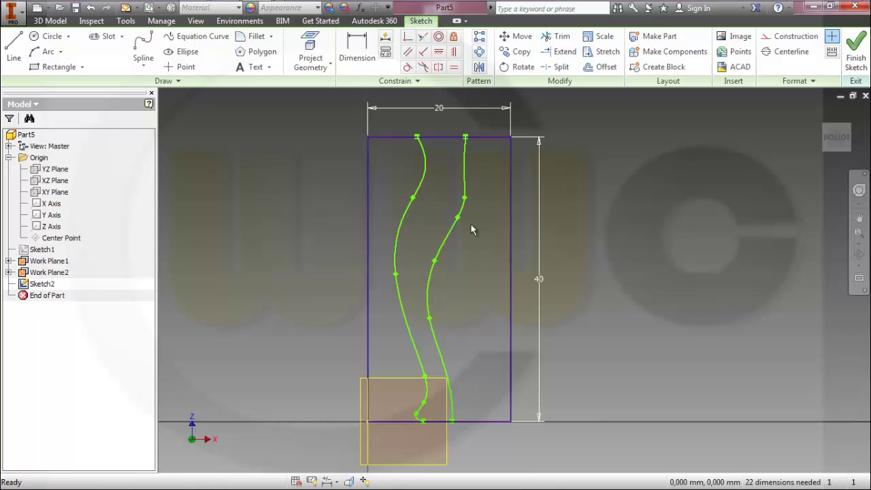
- Reshape the left spline by raising its two lowest inner shape points and shifting its middle point slightly inward
middle_drag(471, 341, 487, 282)
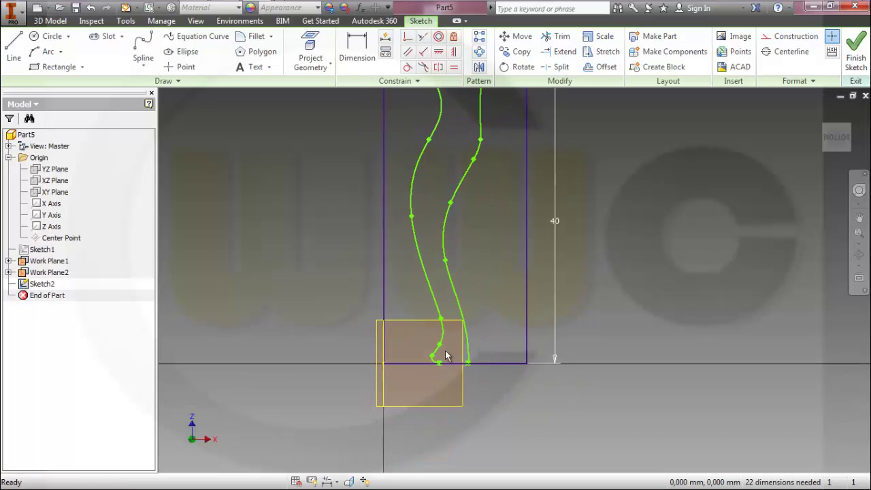
click(434, 358)
mouse_move(433, 353)
mouse_down()
mouse_move(443, 347)
mouse_move(433, 329)
mouse_move(440, 338)
mouse_up()
click(440, 347)
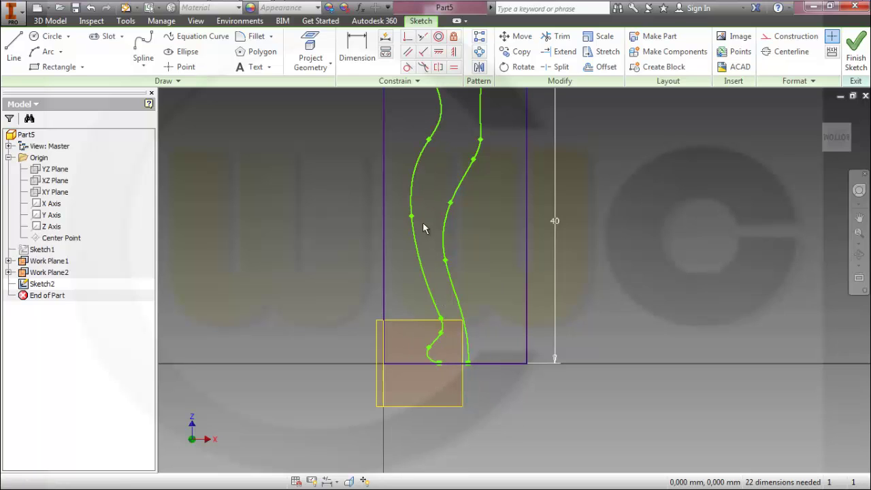
click(414, 216)
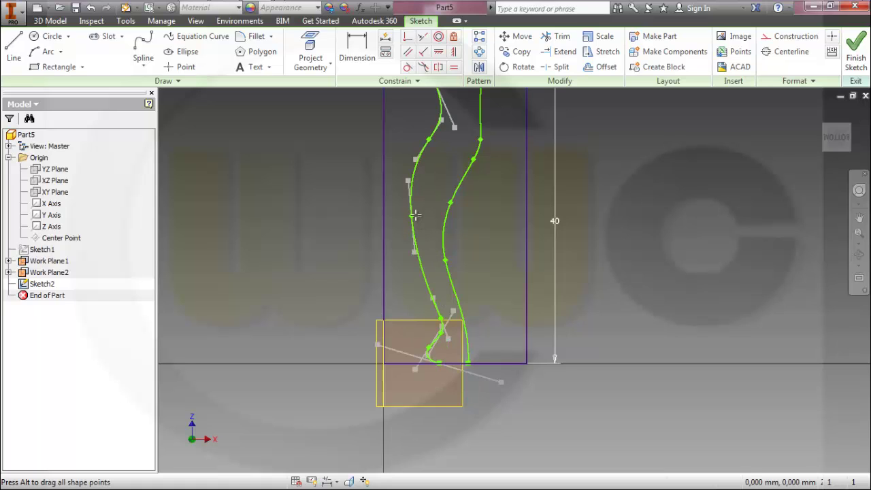
click(493, 219)
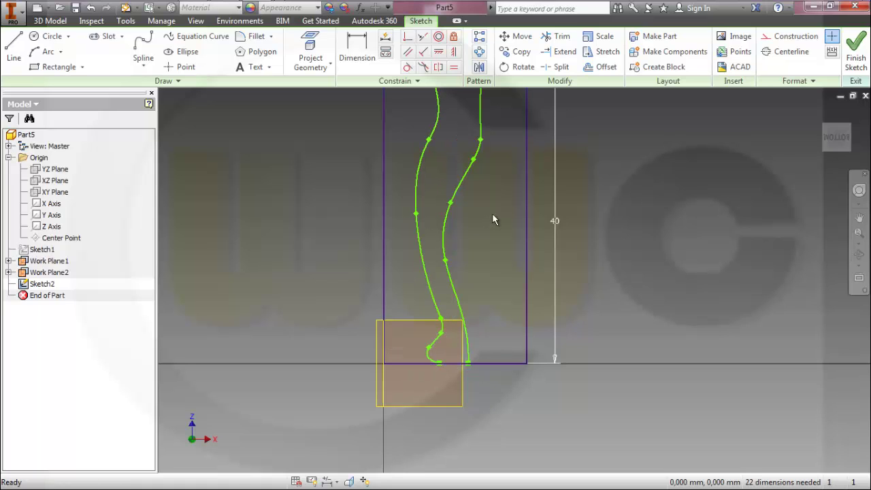
- Move the right spline's top end and shape points to narrow the profile, and shift the left spline's upper point toward it
middle_drag(490, 223, 473, 296)
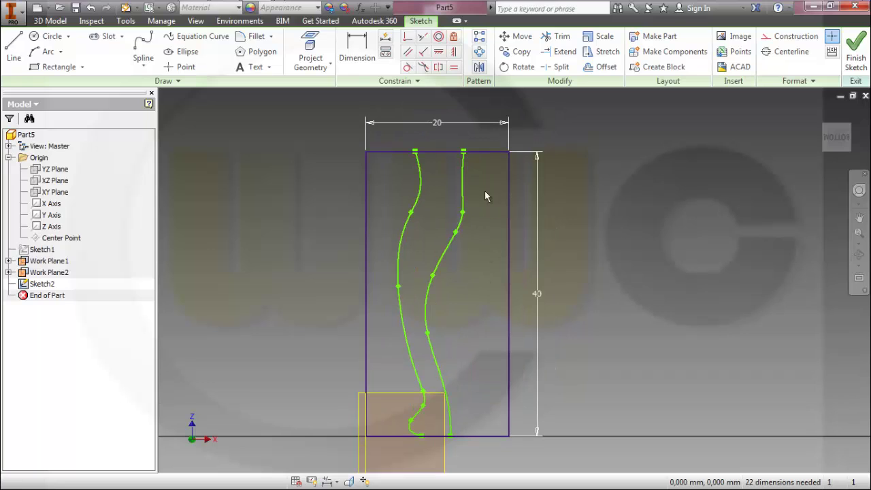
drag(464, 159, 445, 150)
drag(459, 210, 440, 246)
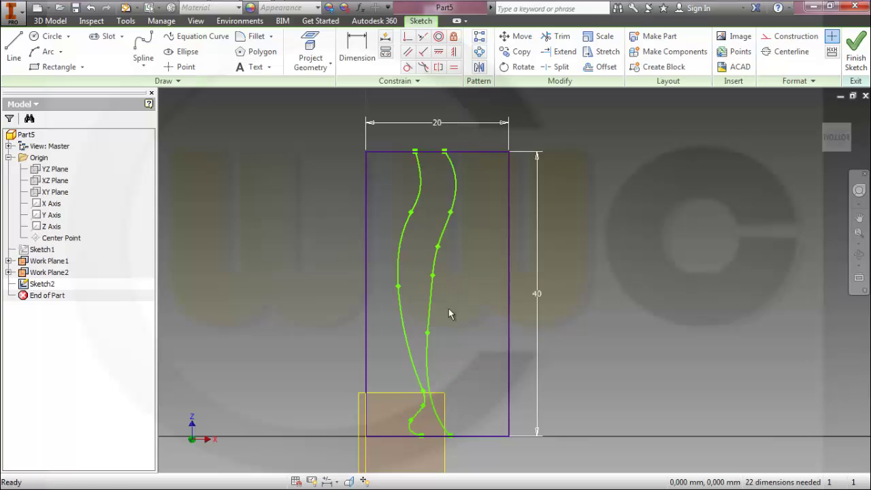
drag(428, 333, 433, 333)
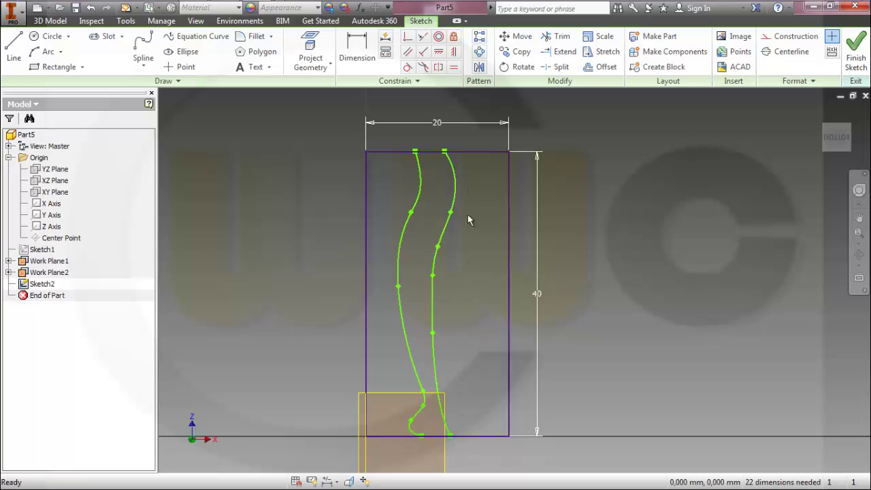
drag(414, 213, 423, 213)
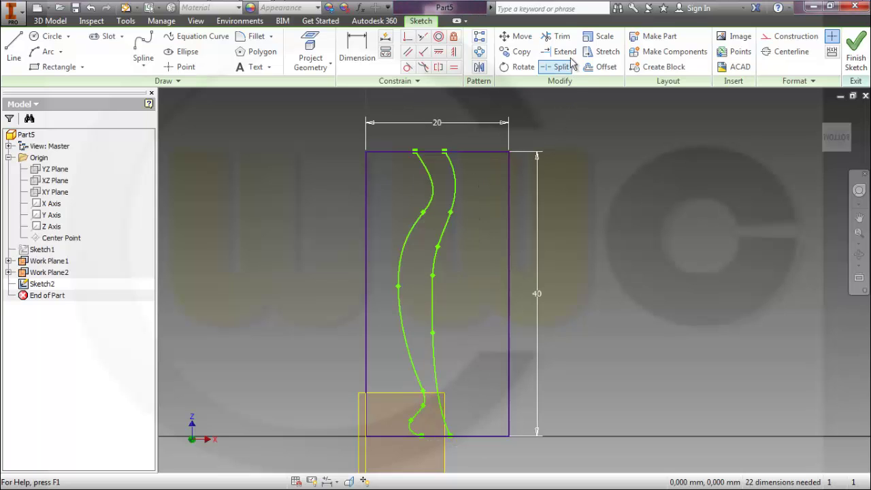
- Try to trim the rectangle's edges outside the two splines, starting with the portions left of the profile
click(557, 36)
mouse_move(489, 131)
mouse_down()
mouse_move(538, 210)
mouse_move(426, 231)
mouse_up()
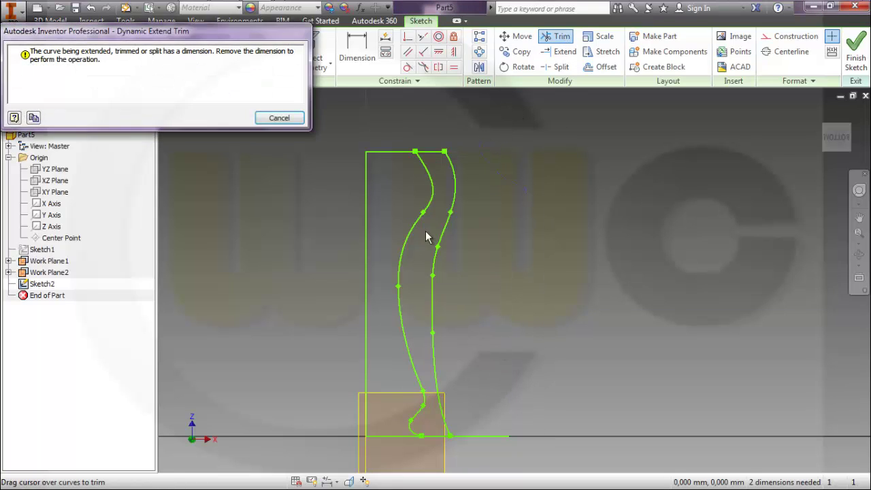
click(279, 118)
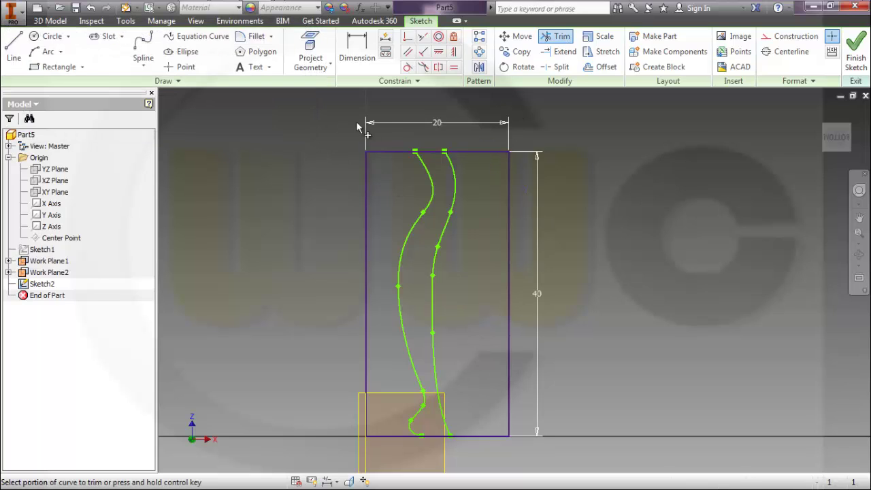
click(366, 183)
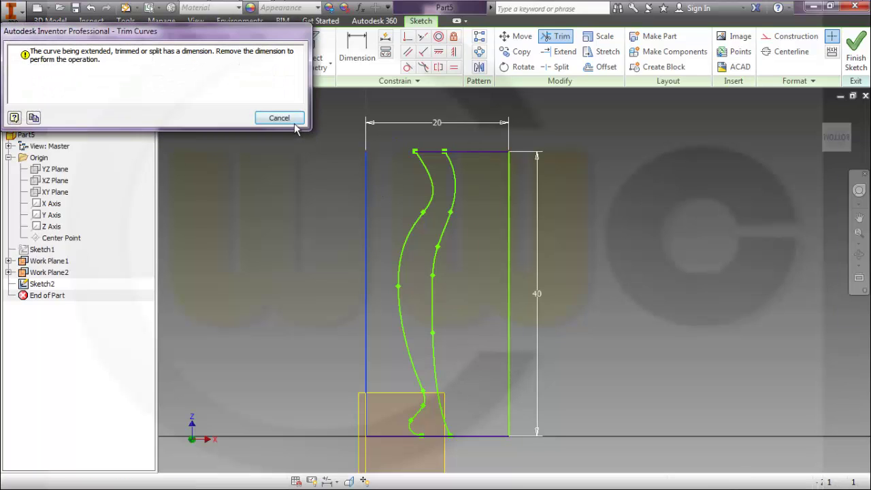
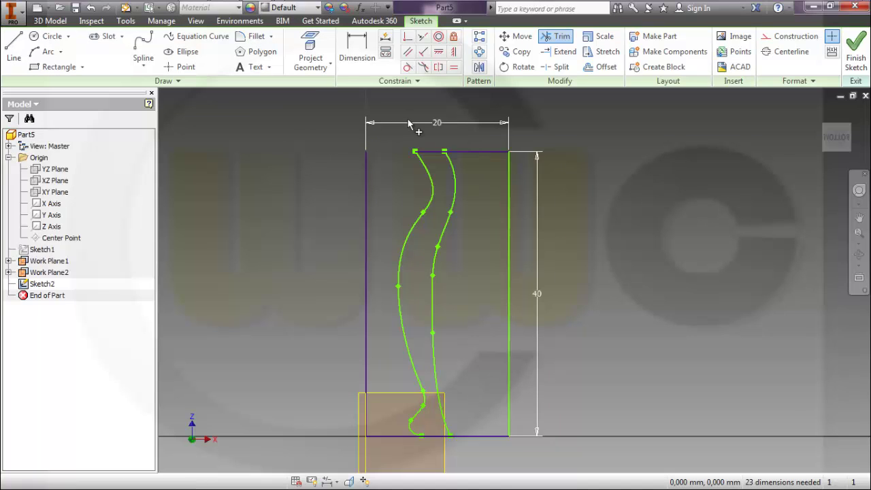
- Delete the rectangle's 20 mm width and 40 mm height dimensions
key(Escape)
click(436, 124)
key(Delete)
click(538, 300)
key(Delete)
- Trim away the remaining rectangle edges outside the splines, keeping only the short top and bottom segments between them
click(564, 40)
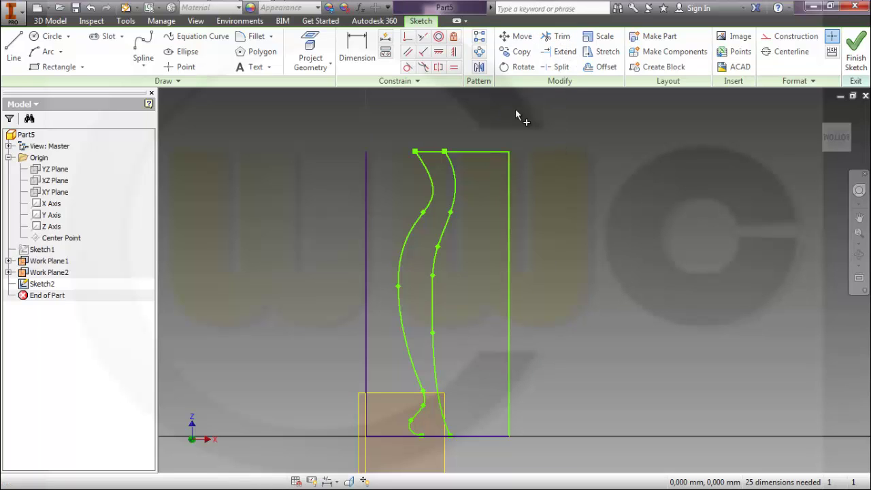
click(367, 355)
click(395, 436)
click(476, 437)
mouse_move(503, 343)
middle_down()
mouse_move(486, 318)
mouse_move(484, 279)
middle_up()
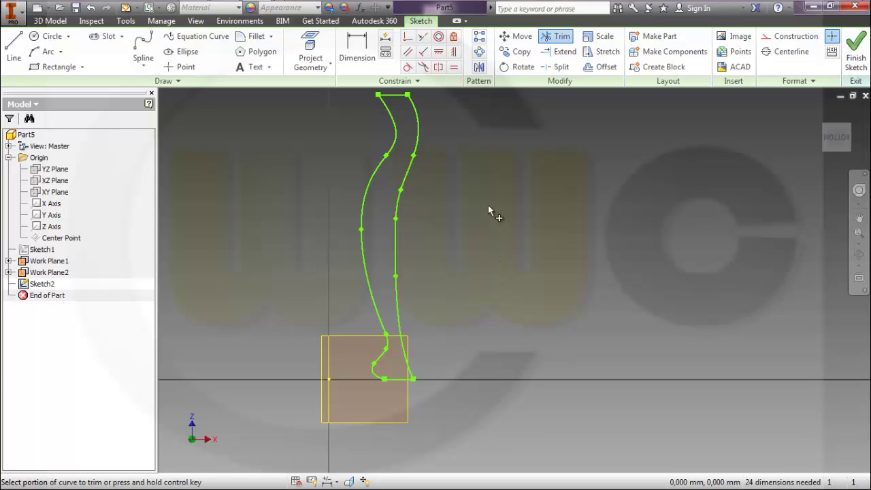
key(Escape)
- Shift the right spline's two middle shape points up and toward the left spline, and finish the sketch
mouse_move(396, 219)
mouse_down()
mouse_move(387, 219)
mouse_move(392, 209)
mouse_up()
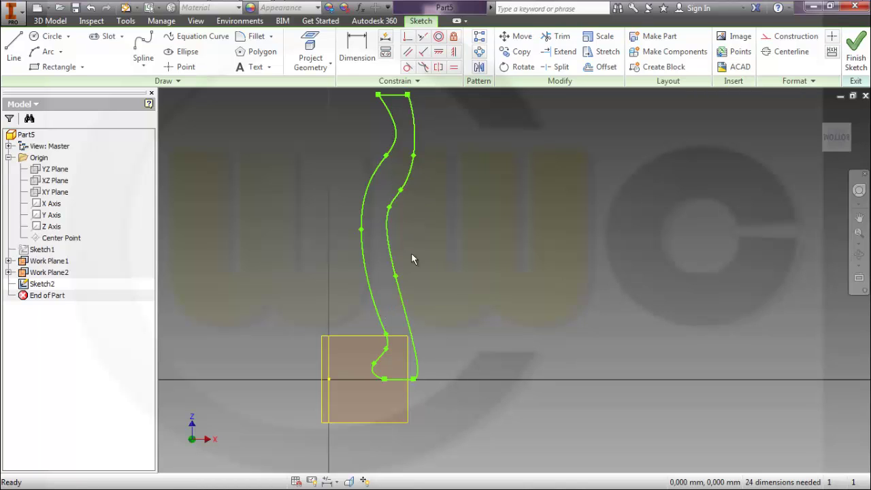
drag(395, 272, 389, 267)
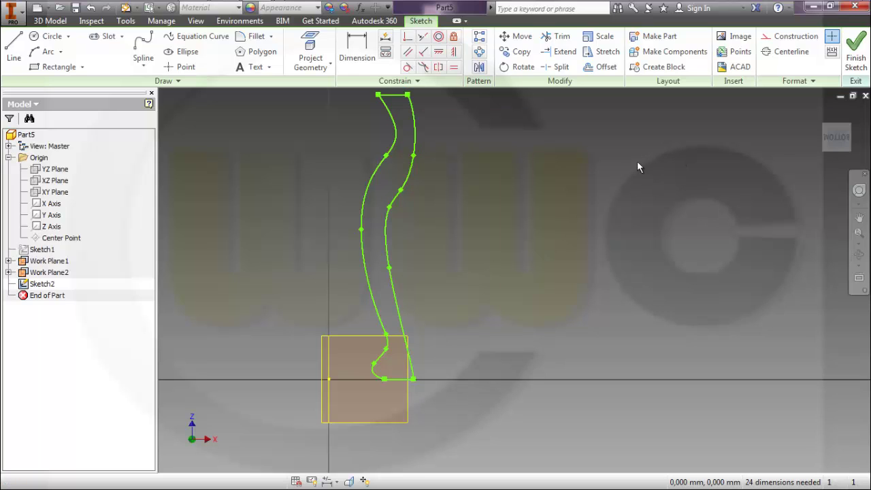
click(857, 48)
- Copy the finished wavy profile sketch, Sketch2, from the model browser
middle_drag(744, 128, 620, 271)
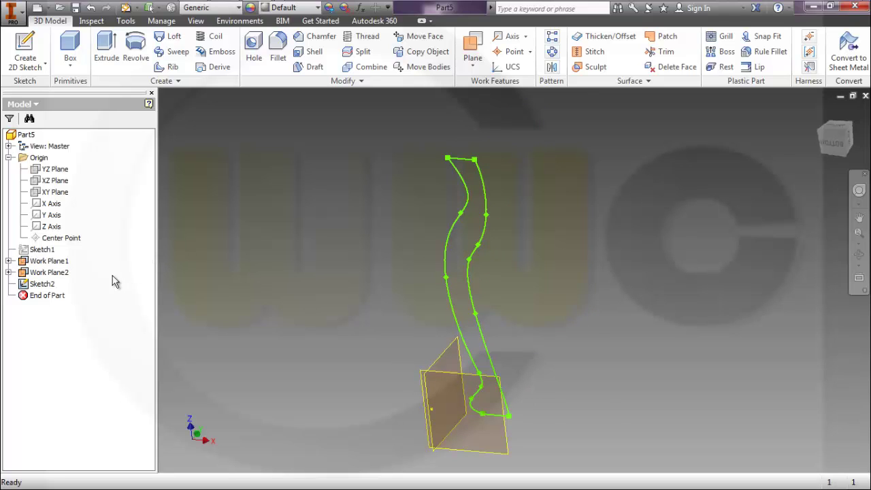
right_click(45, 286)
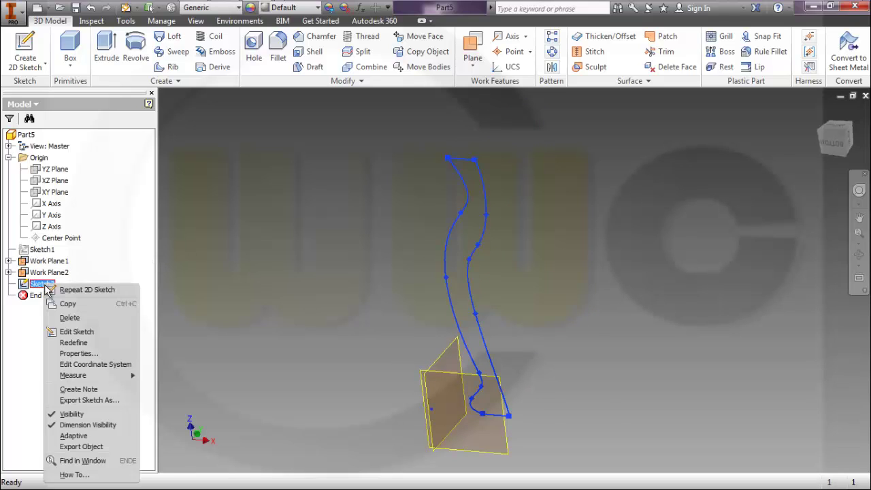
click(68, 304)
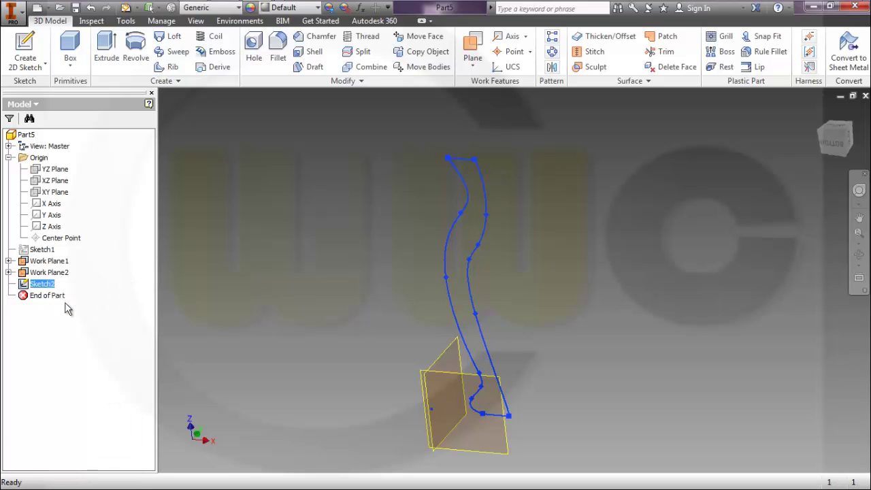
- Paste the copied wavy profile sketch onto Work Plane2
right_click(58, 276)
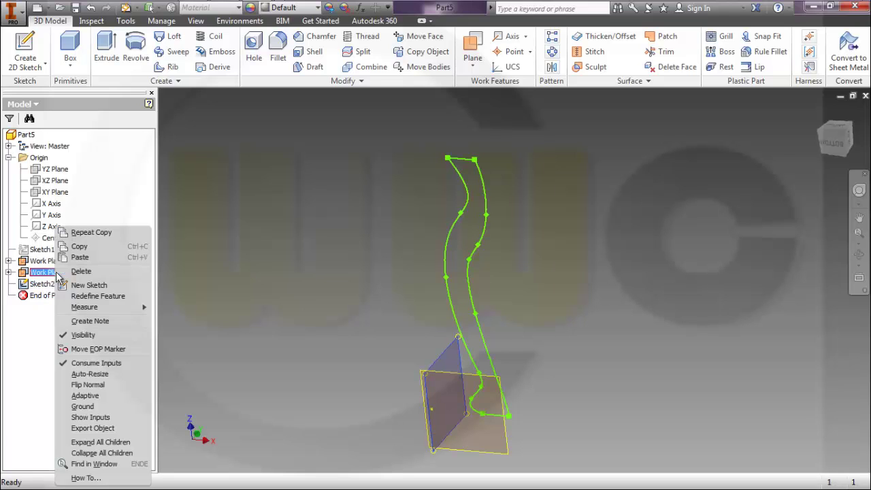
click(129, 262)
key(F4)
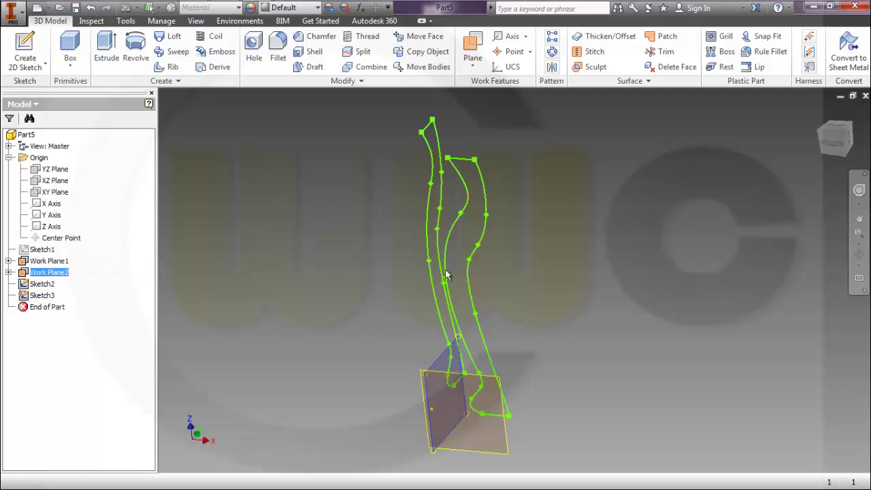
mouse_move(466, 270)
mouse_down()
mouse_move(571, 290)
mouse_move(529, 282)
mouse_move(642, 272)
mouse_move(557, 284)
mouse_move(583, 282)
mouse_move(558, 316)
mouse_up()
key(Escape)
key(F2)
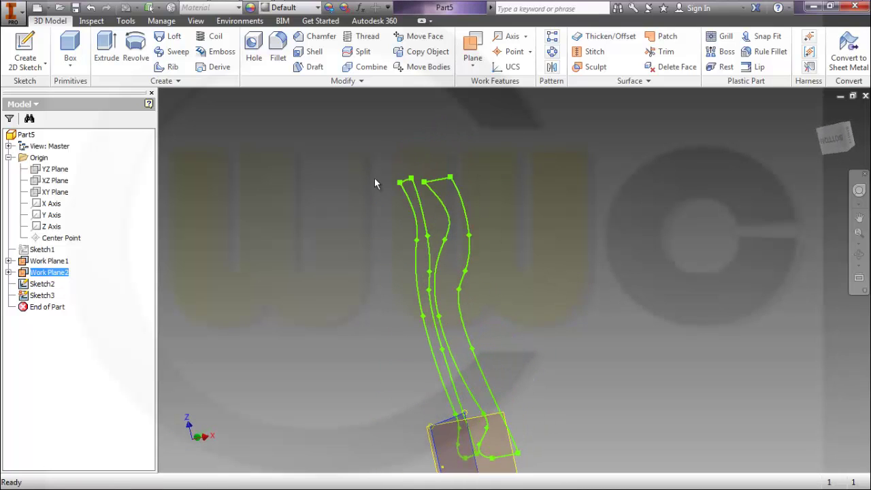
- Extrude the original wavy profile 20 mm as a new solid in the reversed direction, so it passes across the copied profile
click(106, 51)
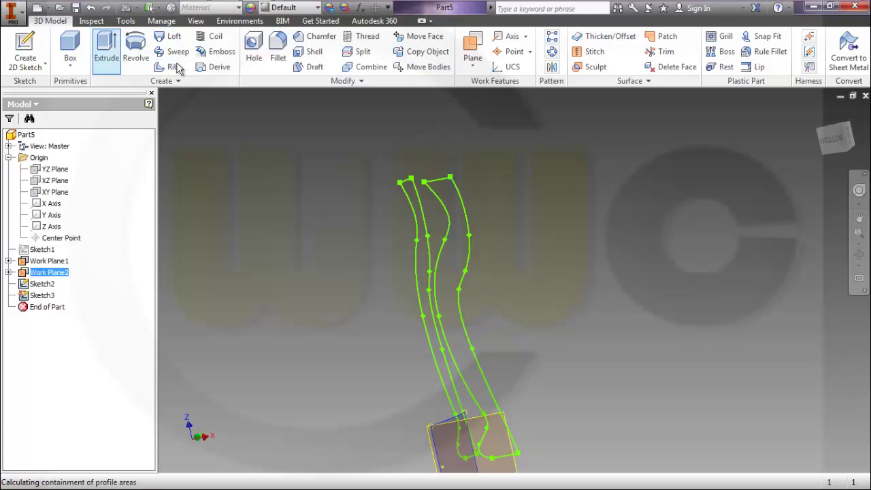
click(454, 197)
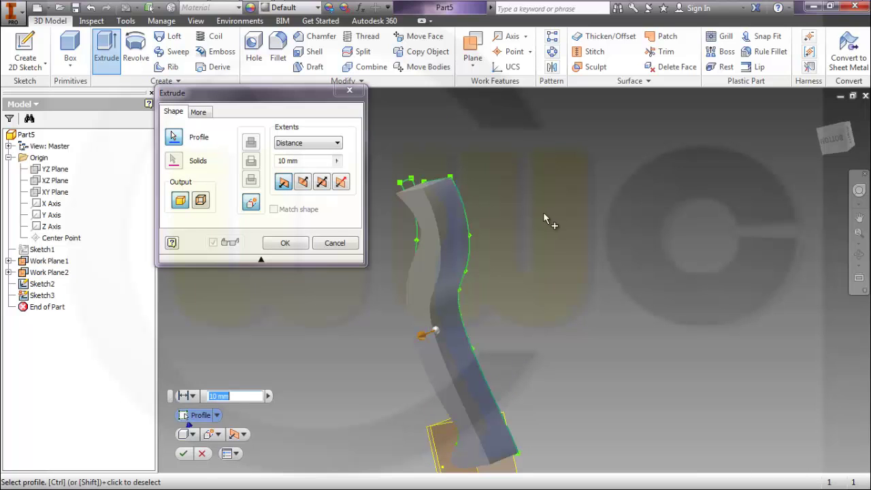
shift+middle_drag(549, 229, 463, 231)
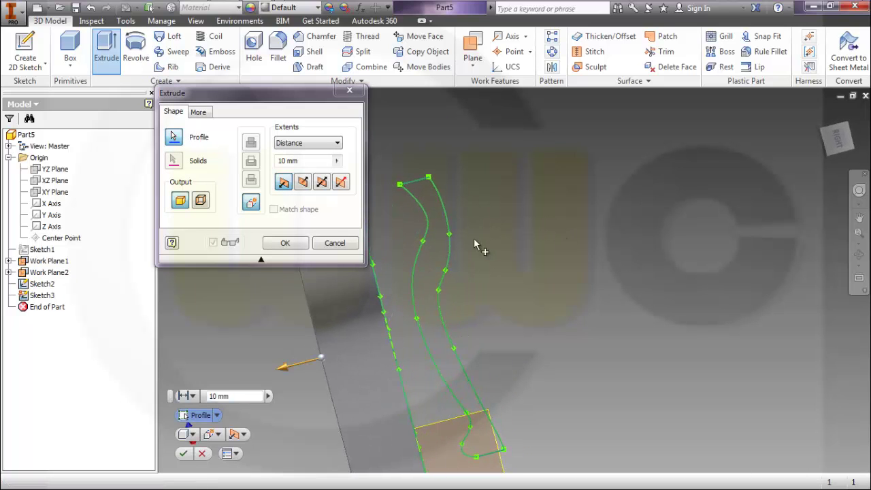
click(304, 183)
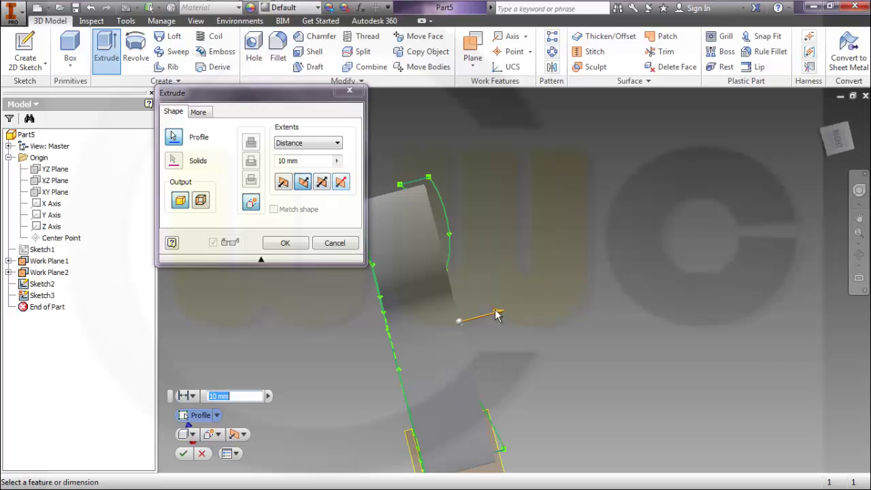
drag(501, 311, 580, 308)
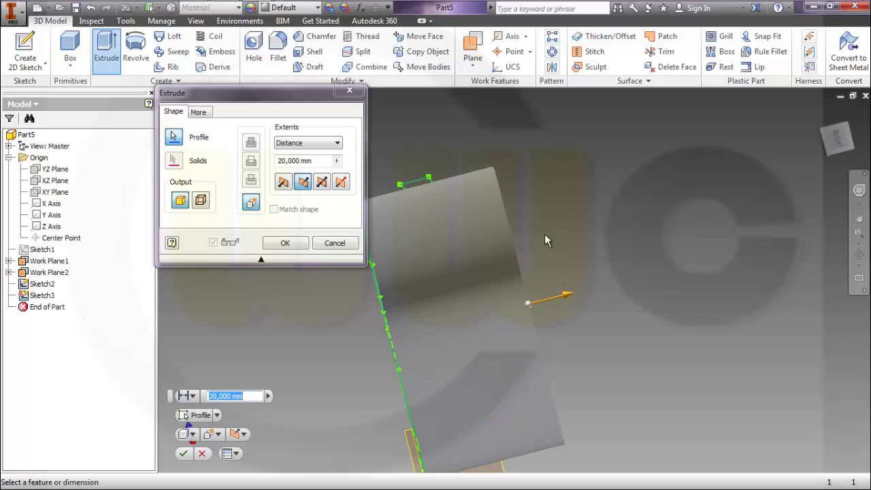
click(286, 243)
- Extrude the copied wavy profile 20 mm in the default direction as an intersection with the existing solid
mouse_move(326, 251)
shift+middle_down()
mouse_move(358, 263)
mouse_move(461, 263)
shift+middle_up()
click(106, 47)
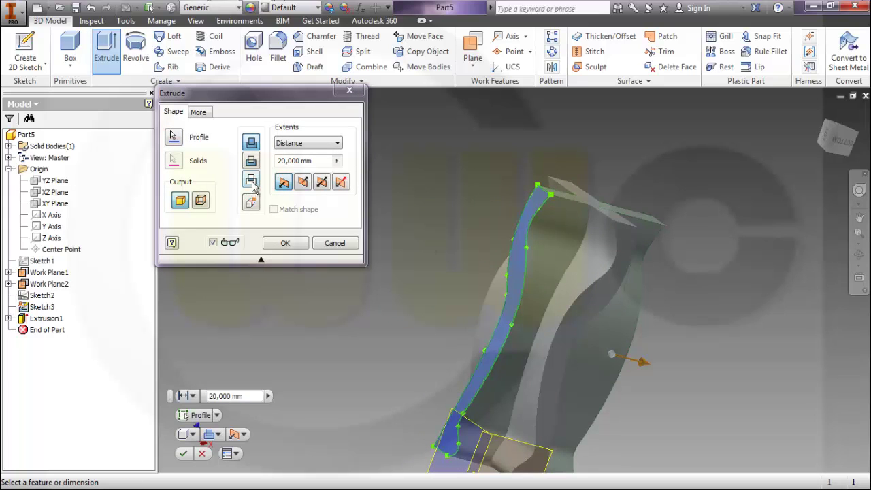
click(303, 181)
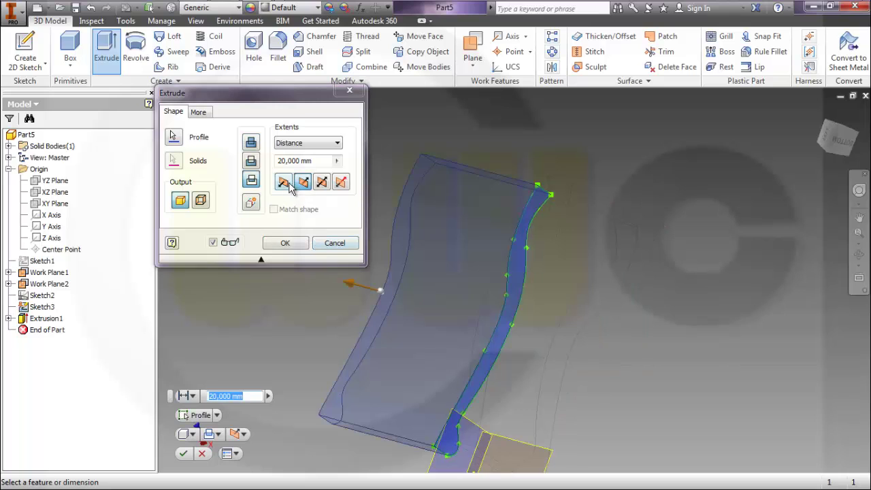
click(286, 185)
click(289, 245)
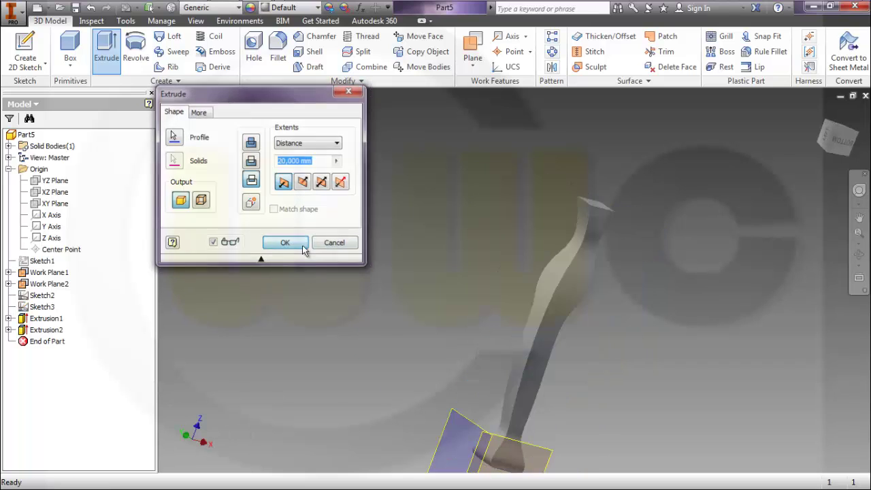
- Create a 3D sketch that includes the four long wavy edges of the intersected solid, and finish it
shift+middle_drag(655, 286, 541, 292)
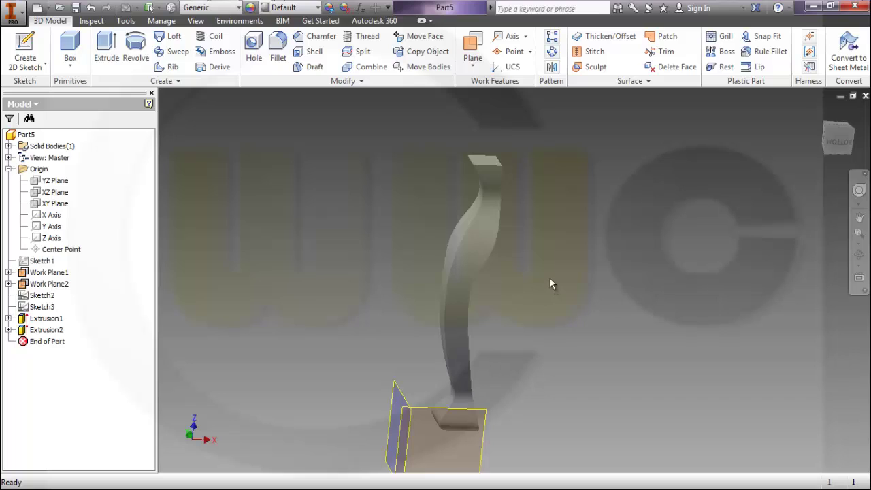
middle_drag(525, 276, 552, 293)
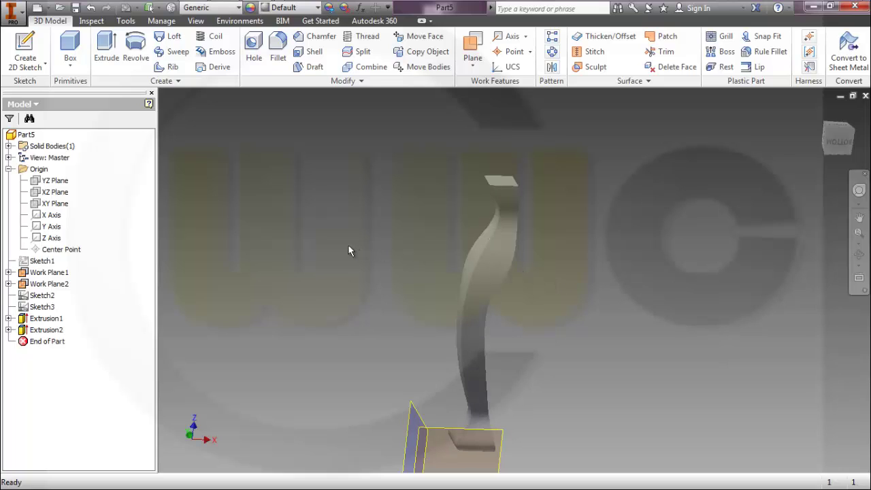
middle_drag(366, 255, 375, 211)
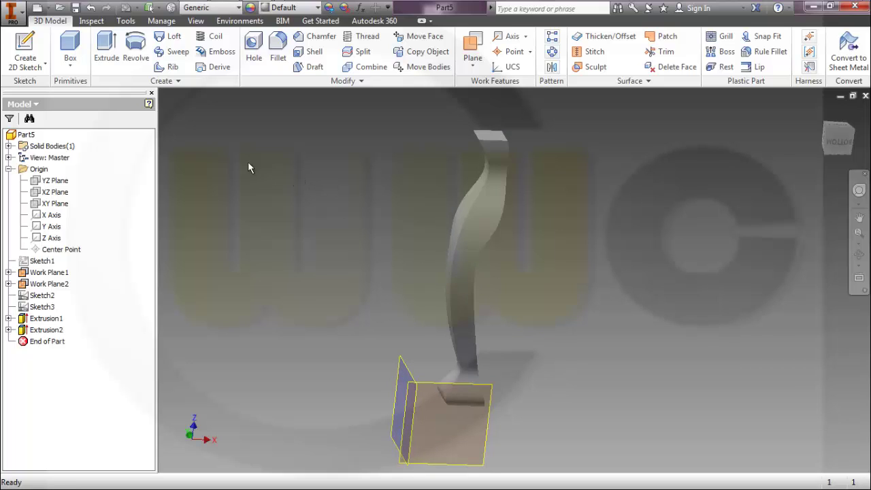
click(45, 64)
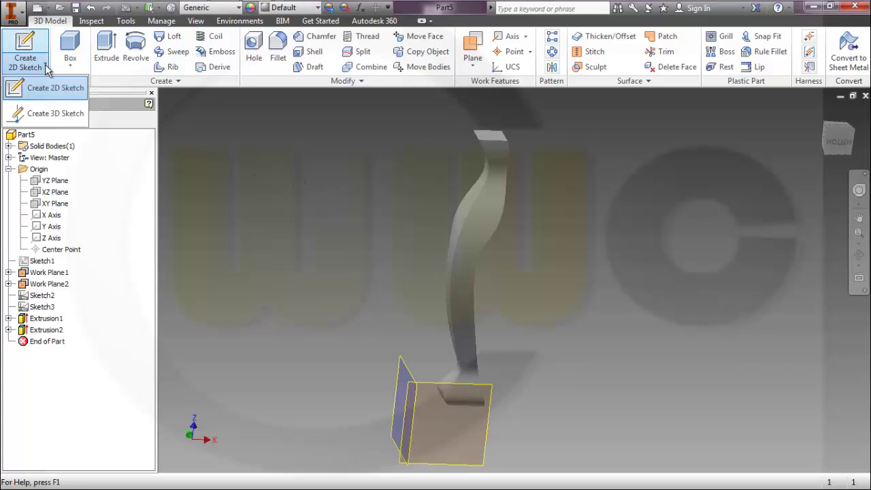
click(57, 113)
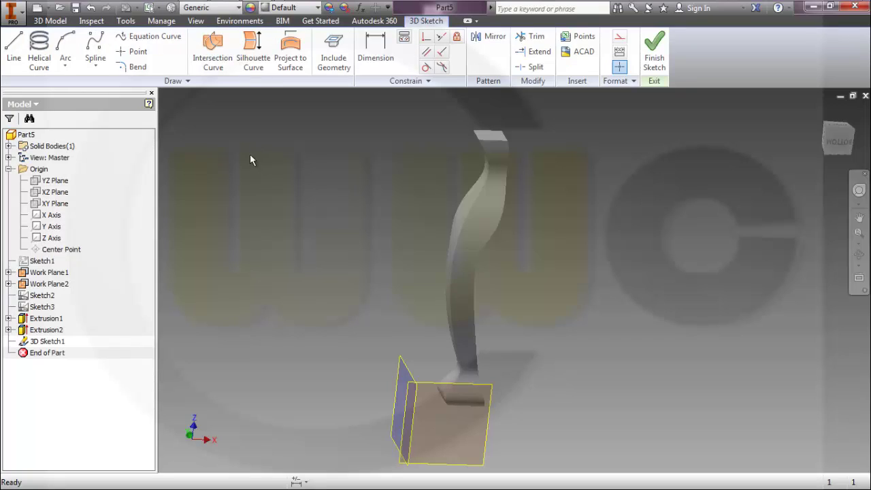
click(333, 55)
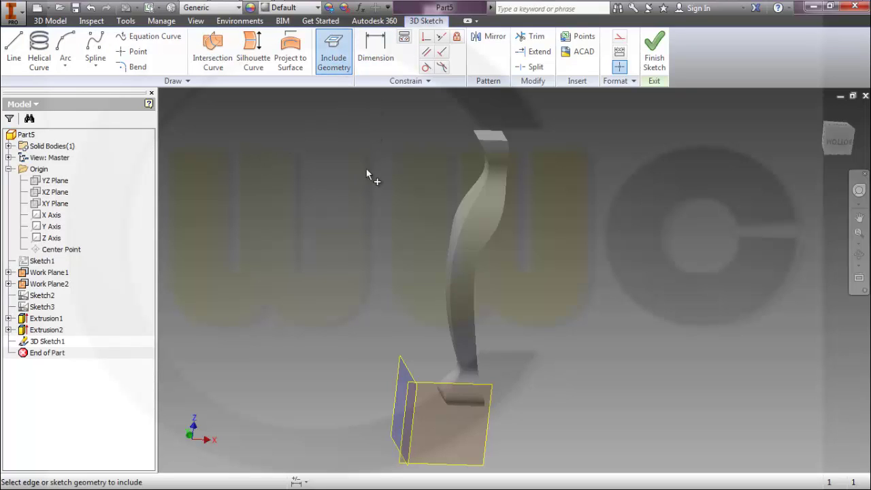
click(469, 219)
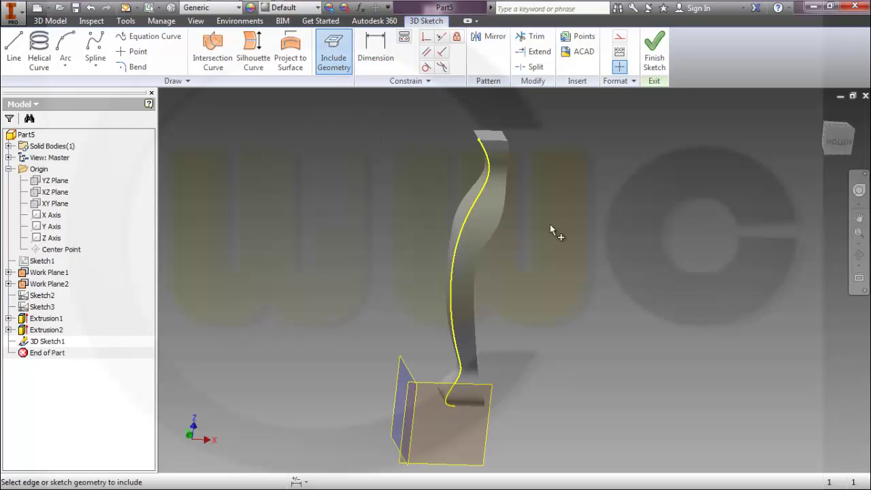
click(500, 227)
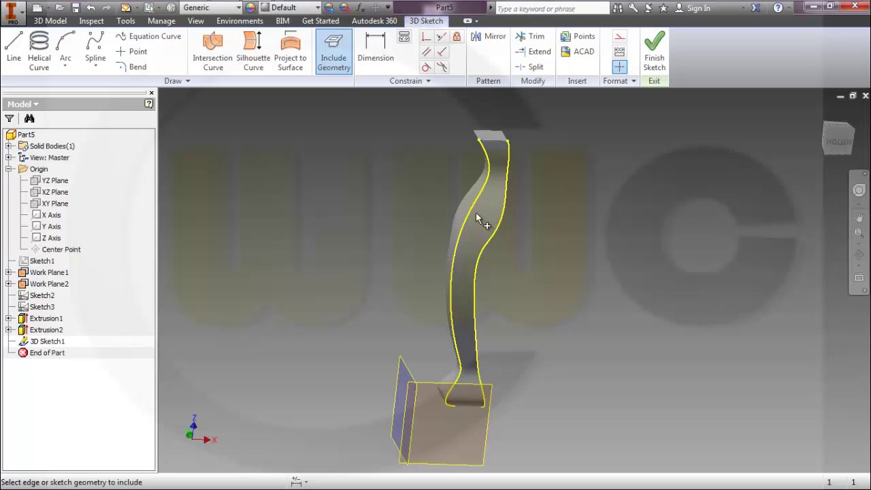
click(460, 208)
shift+middle_drag(575, 254, 426, 256)
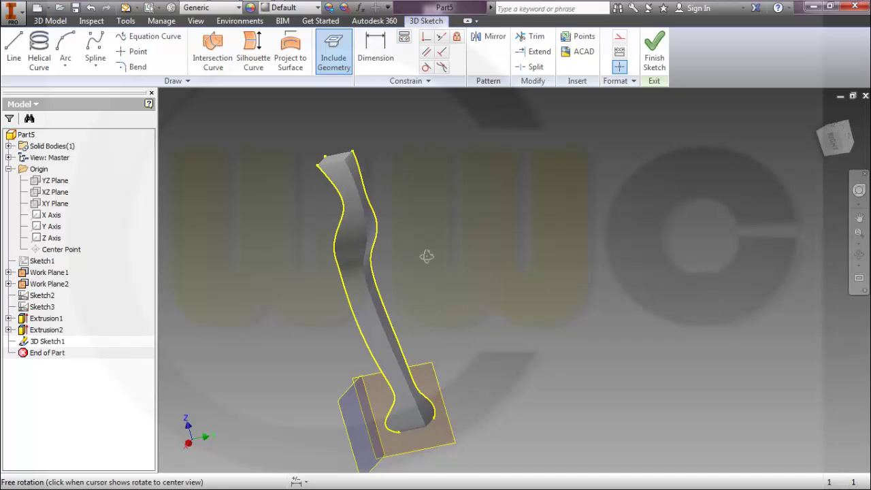
click(368, 232)
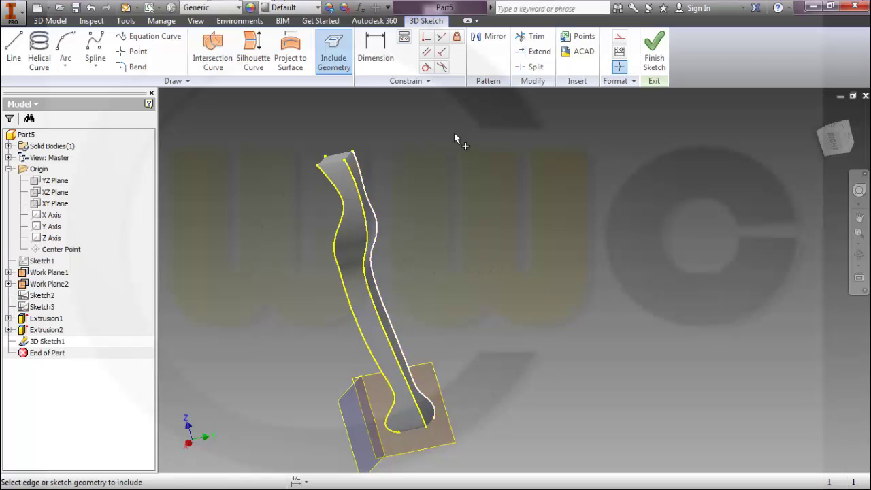
click(654, 49)
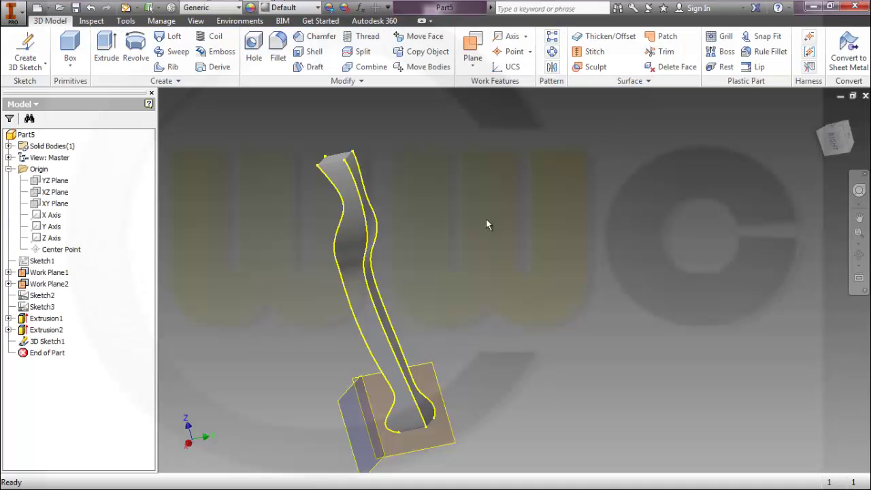
- Hide the solid body Solid1 so only the included 3D sketch curves and work planes are displayed
shift+middle_drag(456, 241, 286, 197)
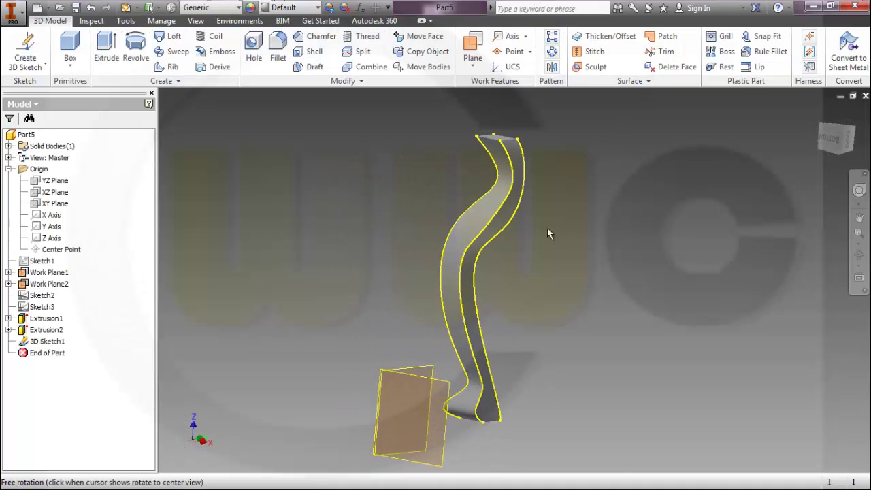
click(8, 146)
right_click(47, 159)
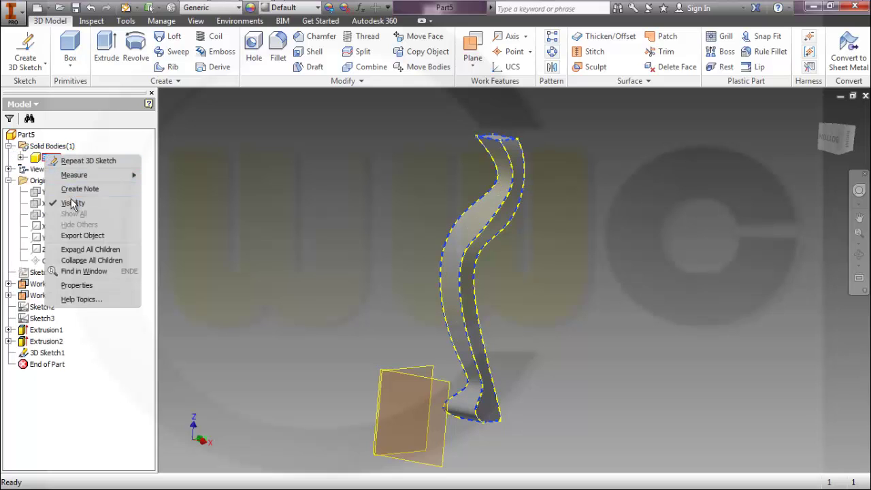
click(127, 202)
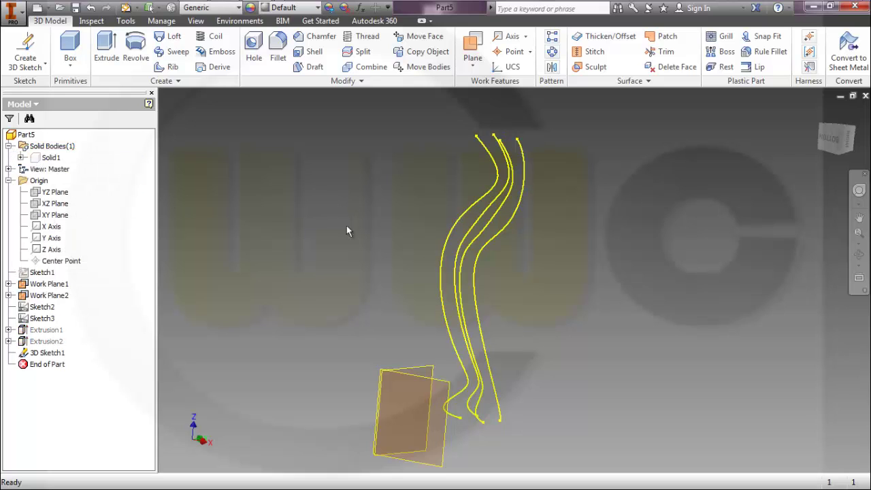
- Turn off the visibility of Work Plane1 and Work Plane2 together
click(49, 284)
ctrl+click(49, 295)
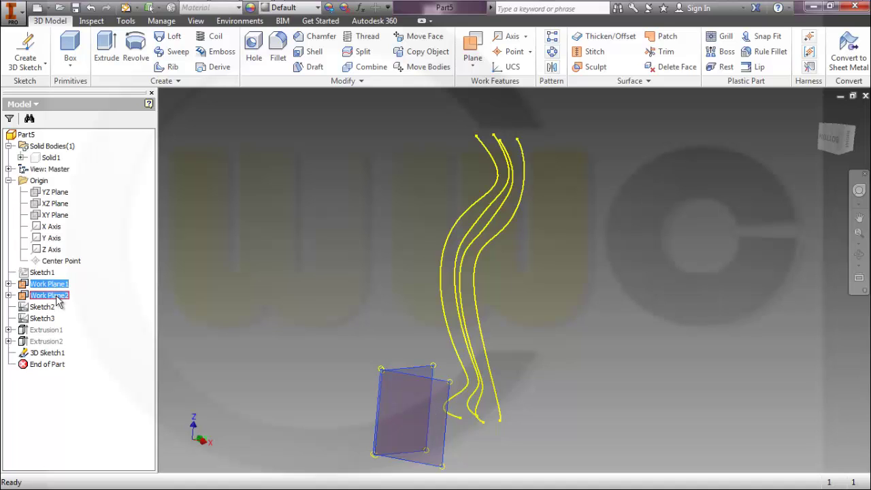
right_click(59, 298)
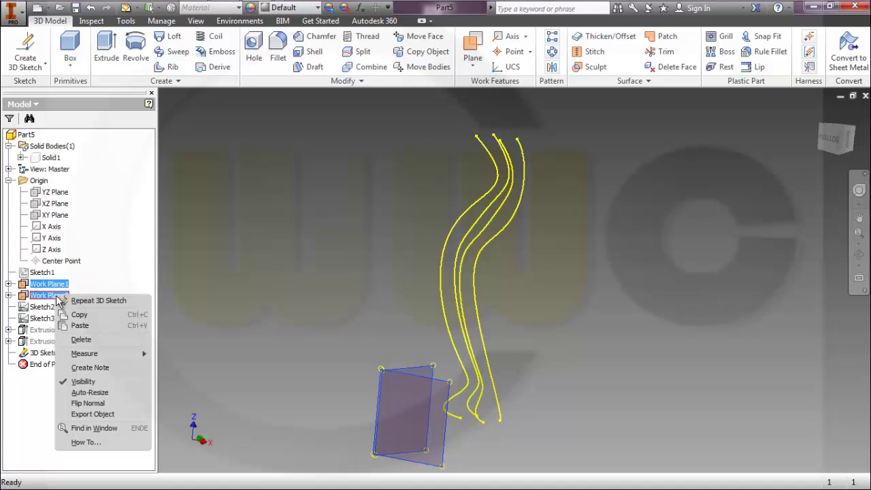
click(84, 383)
- Show the origin XY Plane and create a work plane parallel to it through the upper endpoint of one wavy curve
mouse_move(311, 272)
shift+middle_down()
mouse_move(301, 302)
mouse_move(274, 293)
mouse_move(252, 300)
mouse_move(248, 275)
mouse_move(208, 257)
shift+middle_up()
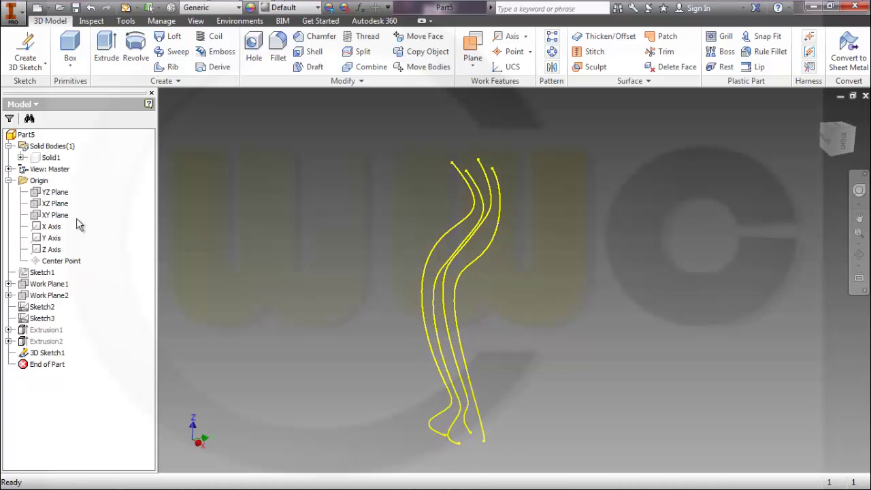
right_click(58, 216)
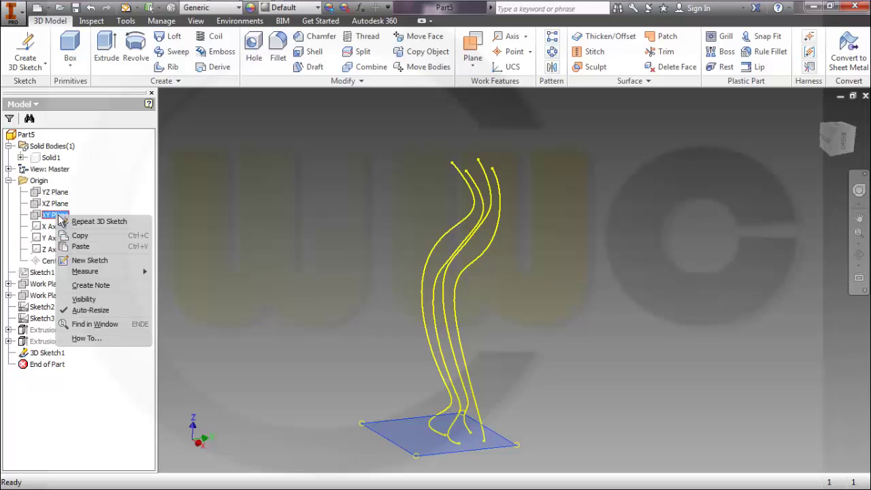
click(92, 301)
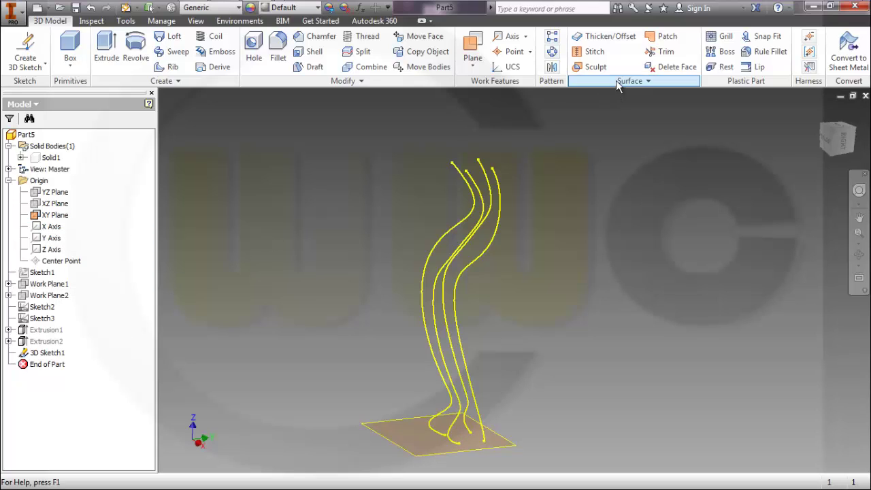
click(474, 66)
click(489, 88)
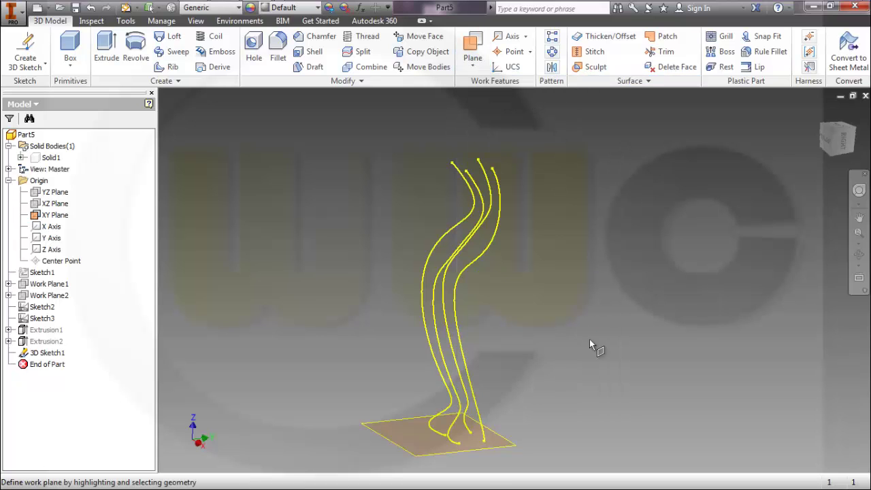
click(507, 452)
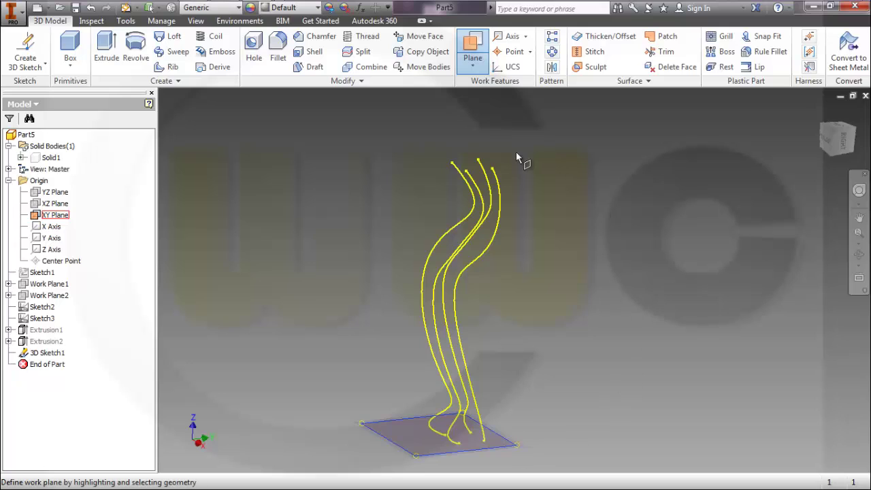
click(466, 171)
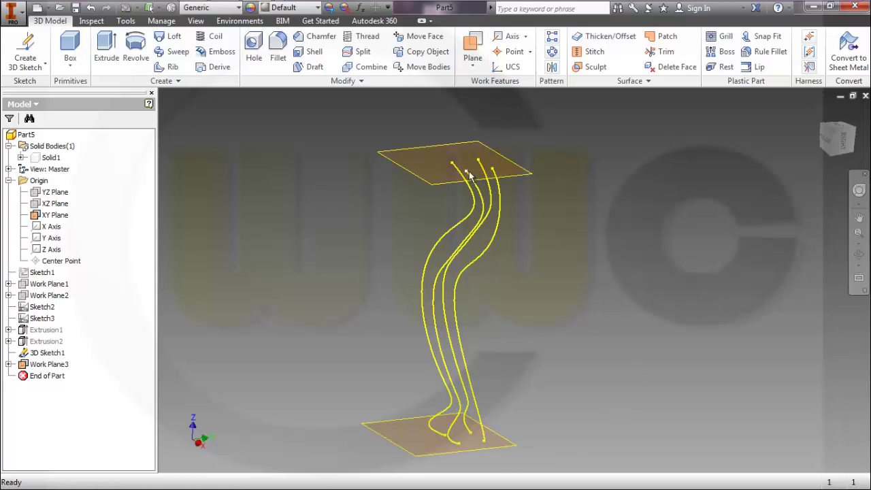
- Create a work plane parallel to the origin XY Plane, offset about 9 mm upward through the lower part of the curves
click(473, 62)
click(487, 89)
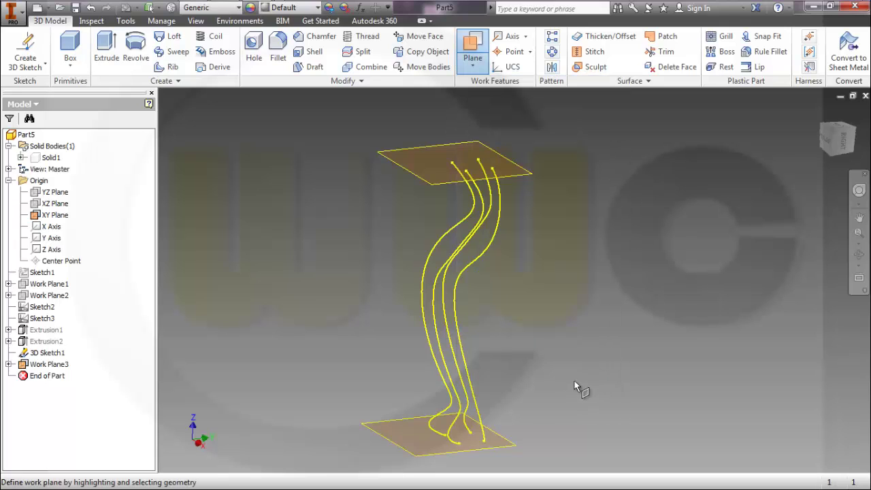
drag(474, 455, 515, 389)
shift+middle_drag(603, 393, 565, 383)
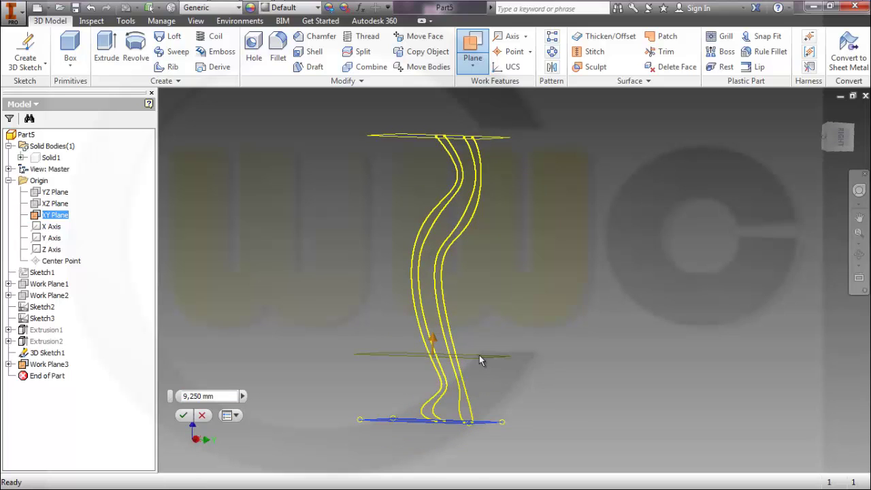
click(198, 396)
key(Return)
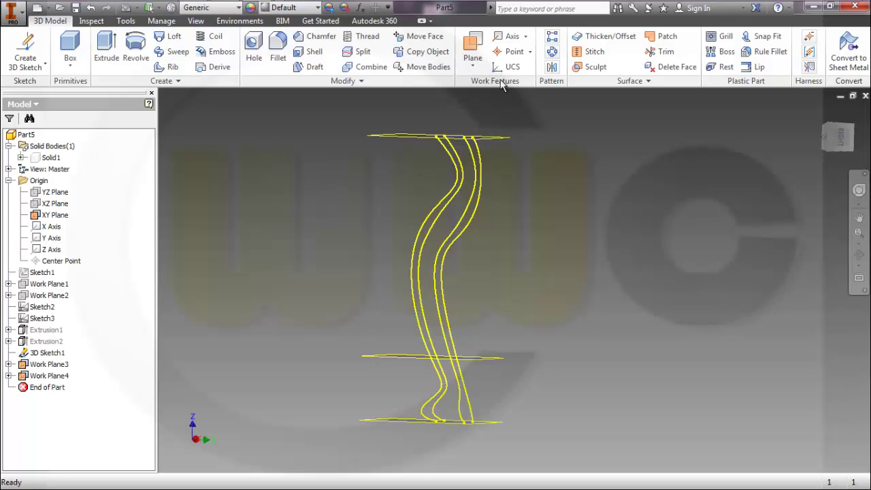
- Create another work plane offset 25 mm upward from the origin XY Plane
click(474, 47)
drag(463, 431, 482, 265)
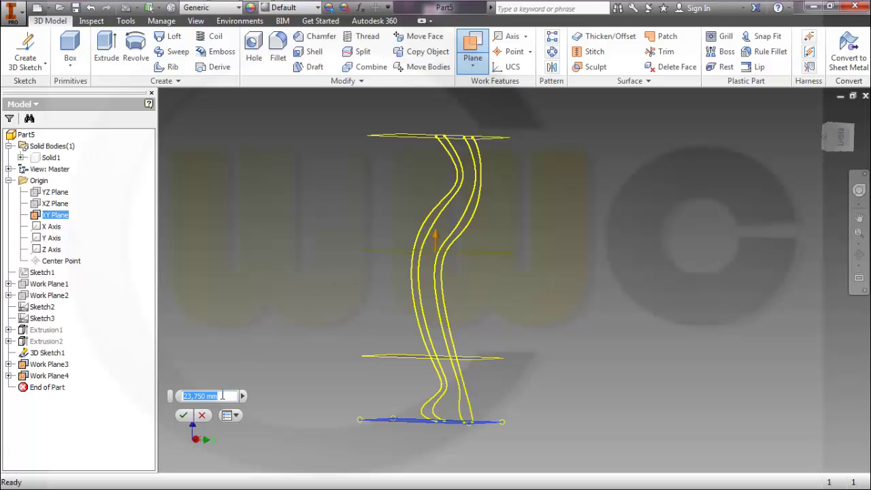
text(25)
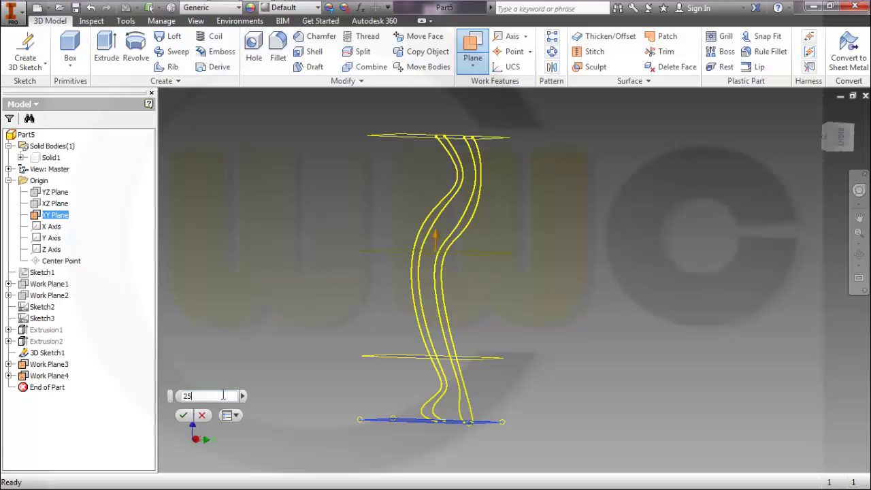
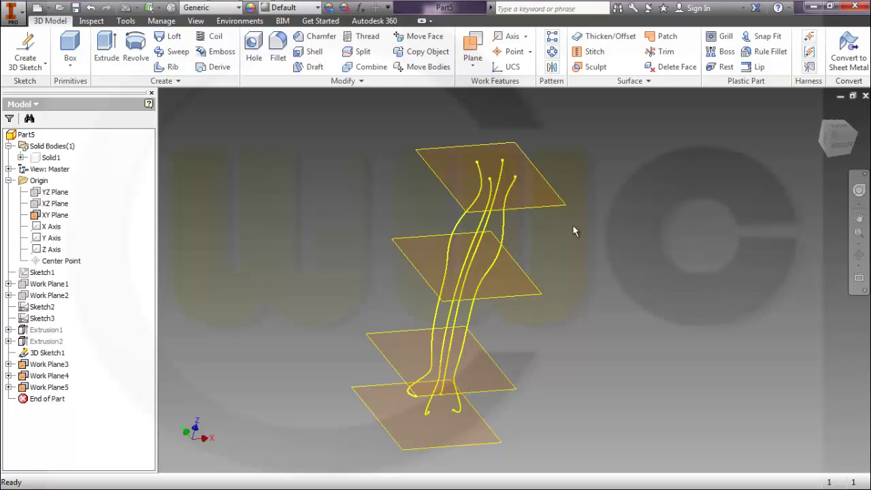
- Create work points where the two leftmost wavy curves meet the origin XY Plane
shift+middle_drag(583, 227, 603, 212)
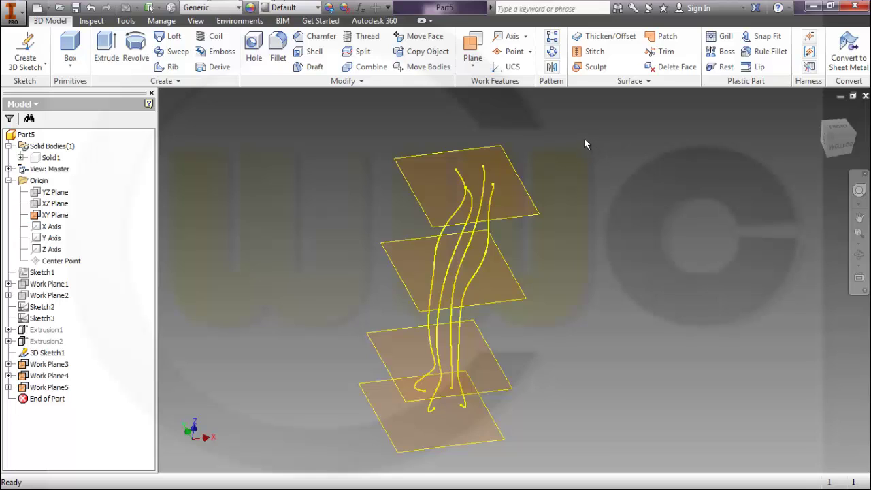
click(512, 51)
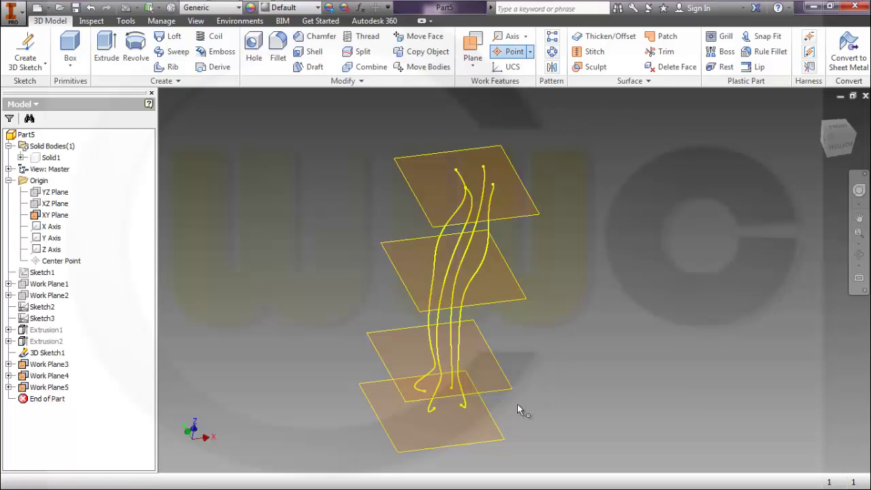
click(441, 435)
click(434, 403)
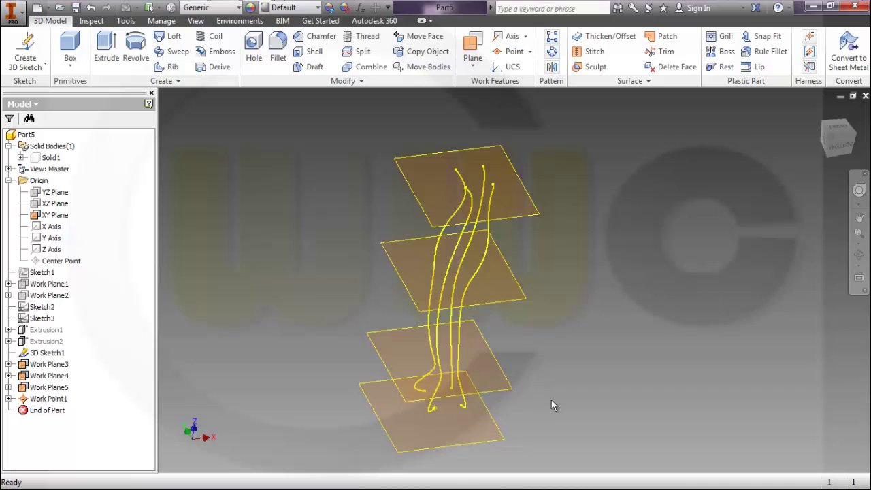
right_click(568, 138)
click(565, 191)
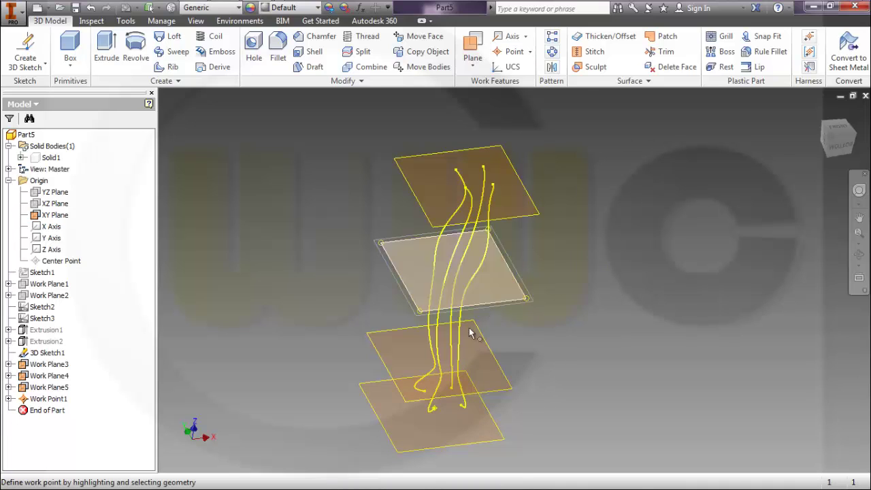
click(383, 416)
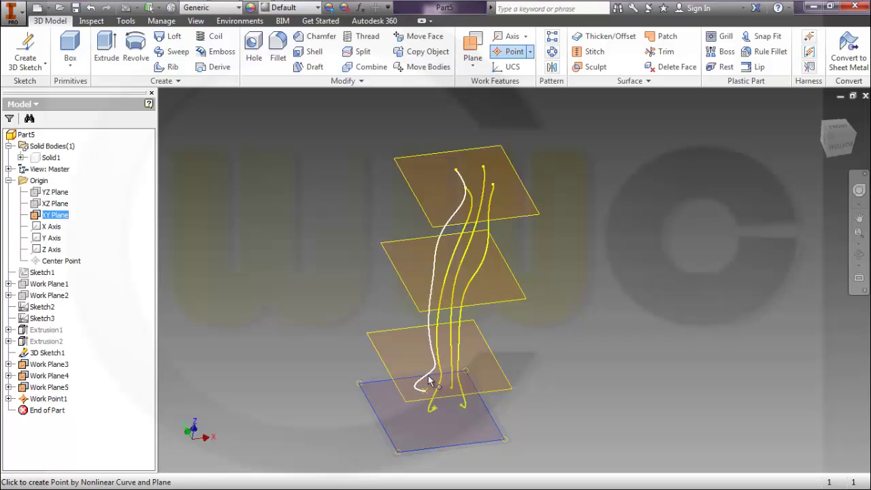
click(420, 385)
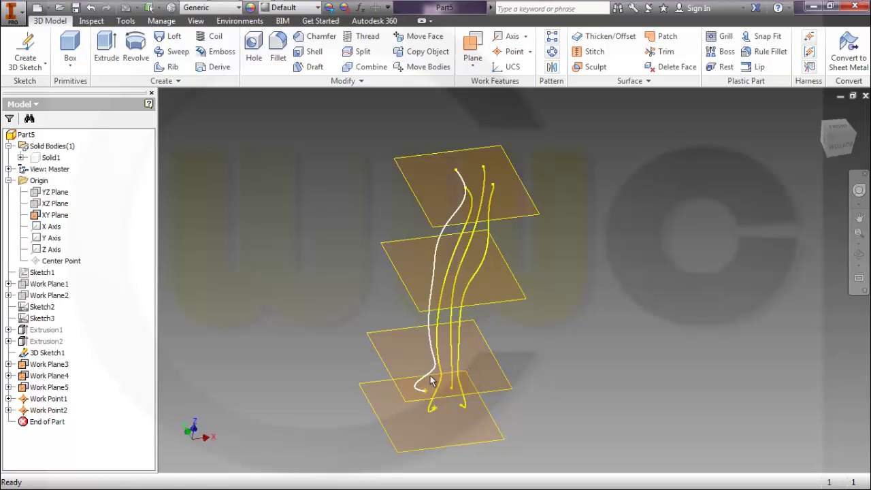
- Create work points where the two rightmost wavy curves meet the origin XY Plane
right_click(604, 331)
click(599, 129)
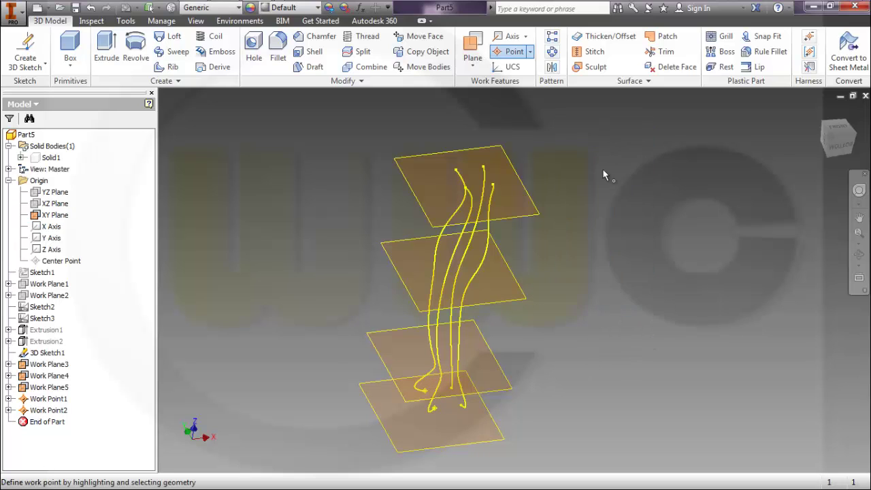
click(496, 421)
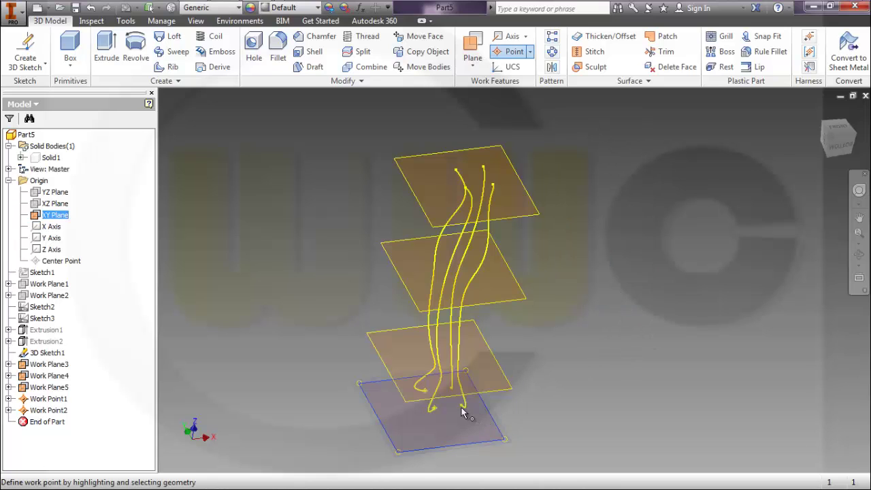
click(467, 405)
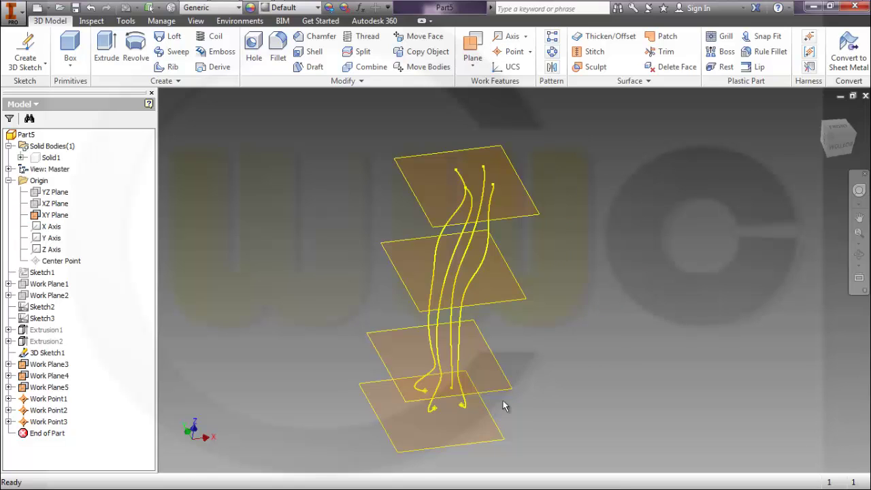
right_click(606, 325)
click(605, 120)
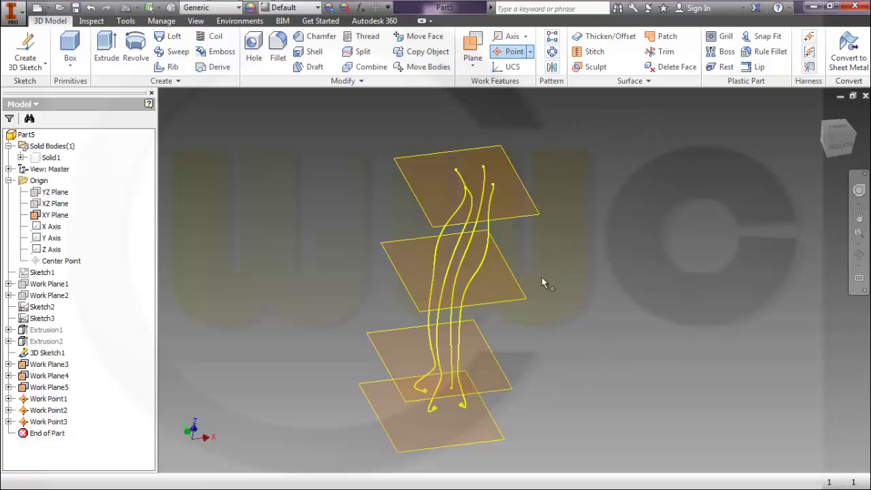
click(451, 351)
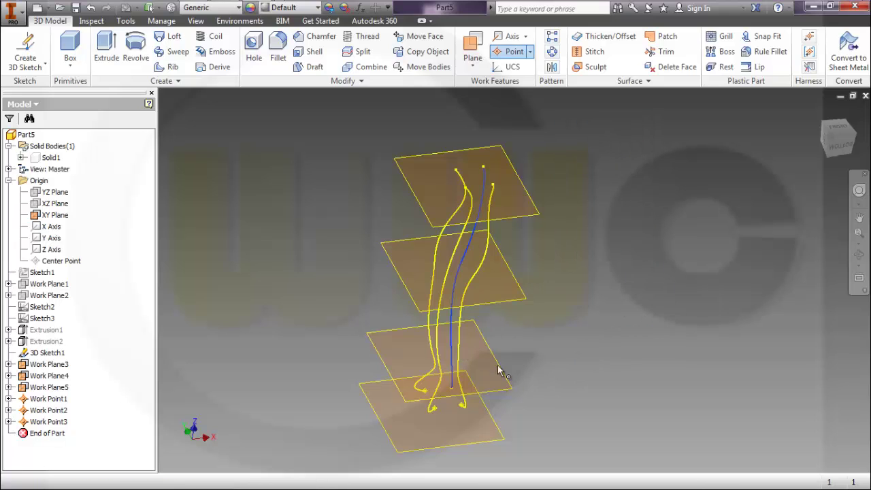
click(490, 414)
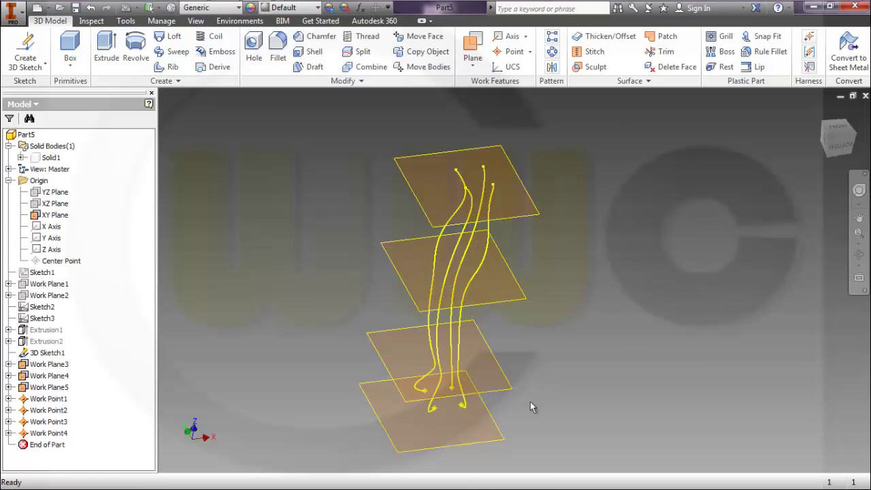
- Create work points where the two leftmost wavy curves intersect Work Plane4
middle_drag(542, 358, 601, 242)
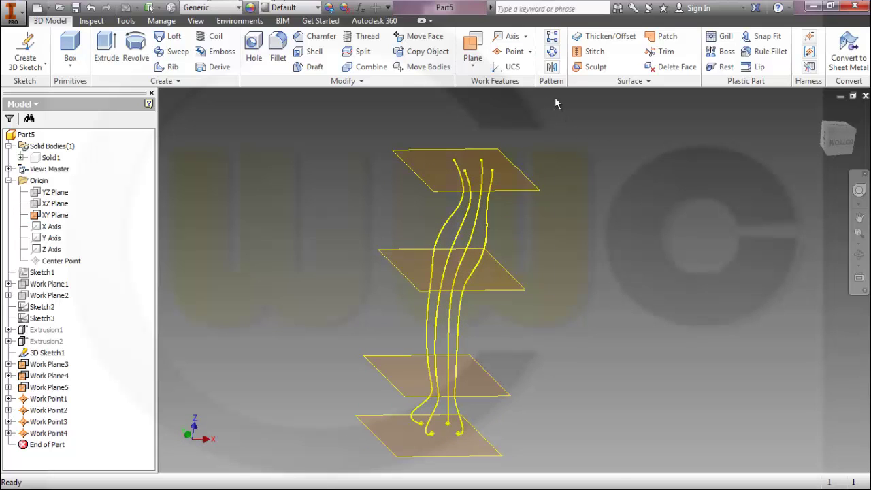
right_click(576, 143)
click(572, 199)
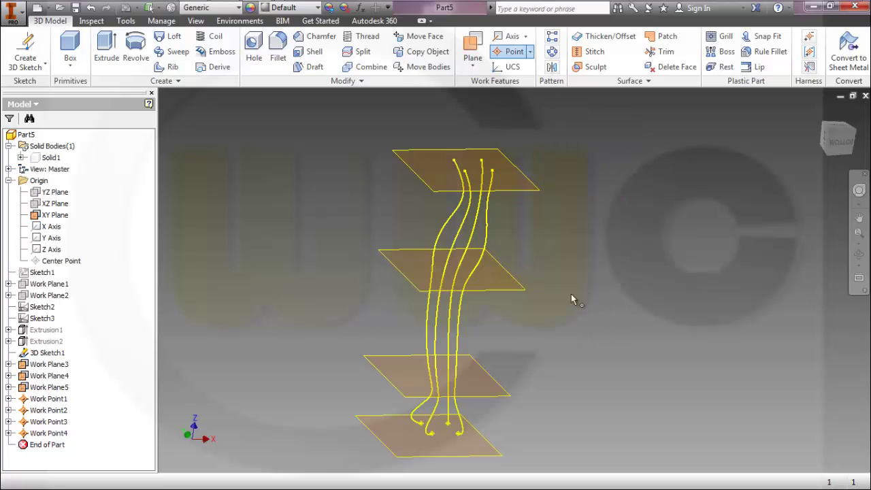
click(416, 401)
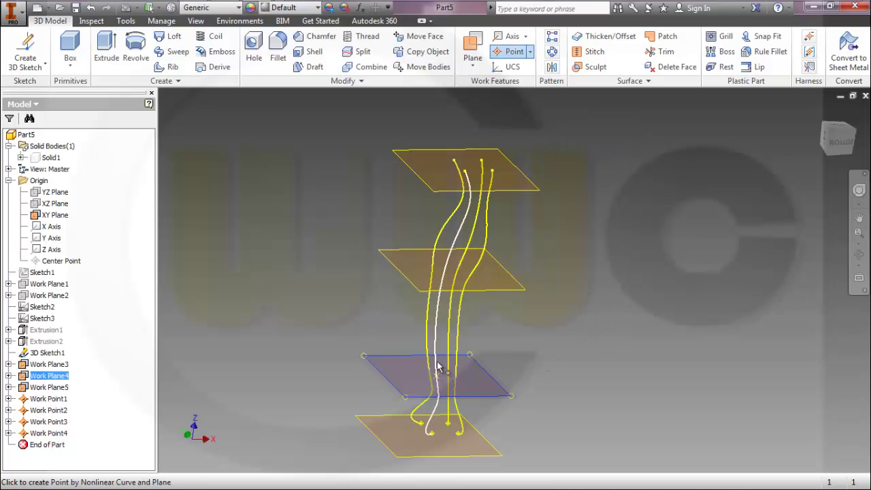
click(437, 366)
right_click(627, 246)
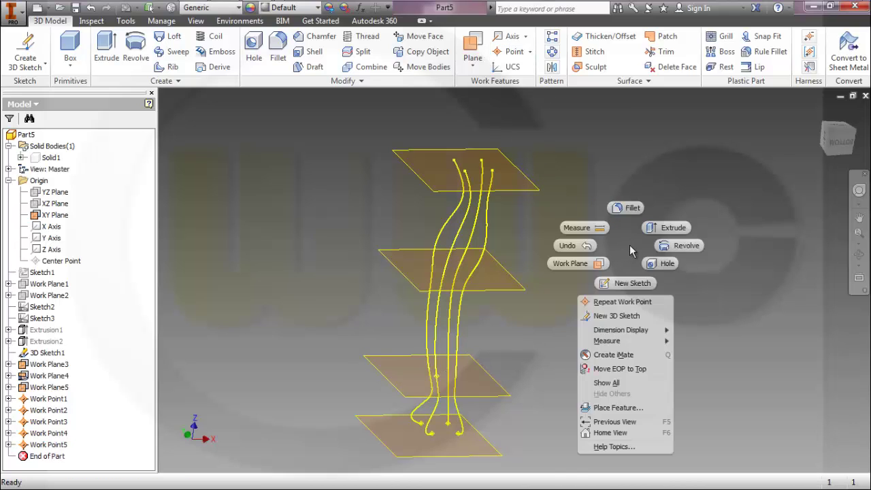
click(628, 302)
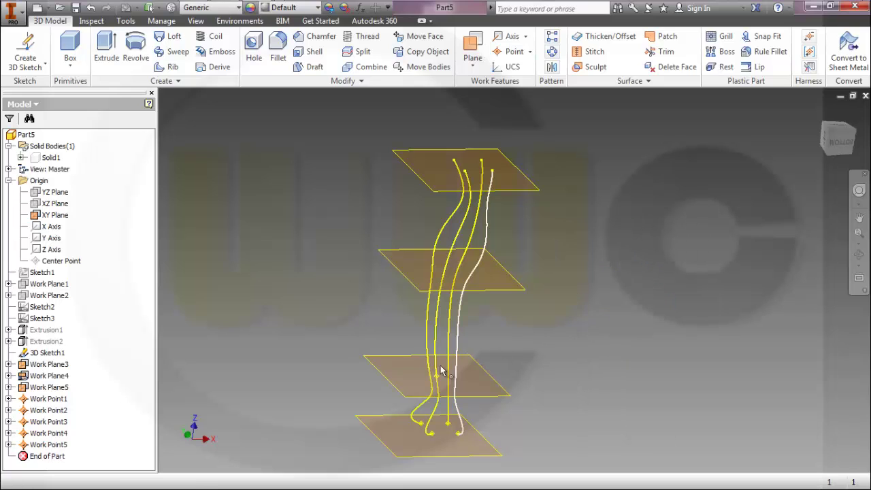
click(381, 378)
click(427, 327)
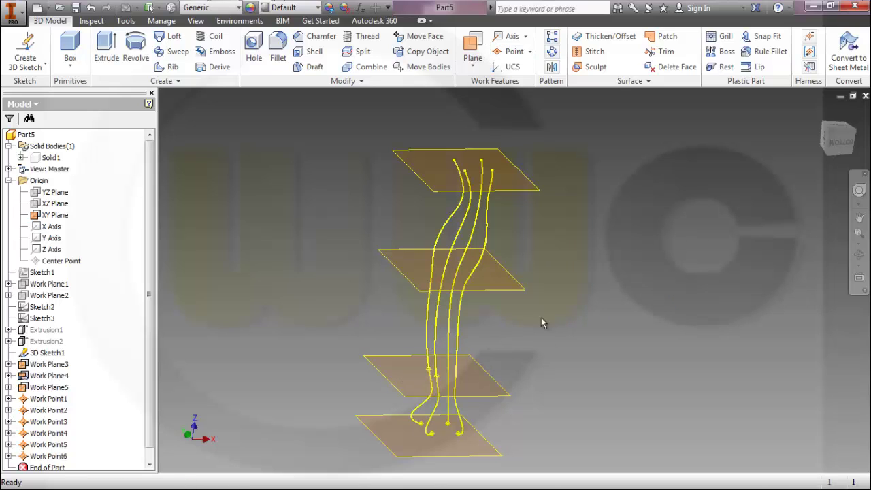
- Create work points where the two rightmost wavy curves intersect Work Plane4
right_click(576, 300)
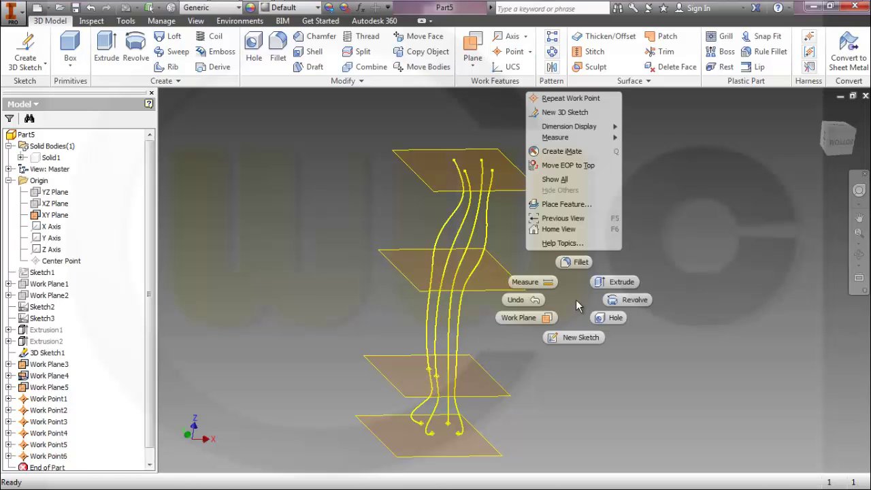
click(579, 98)
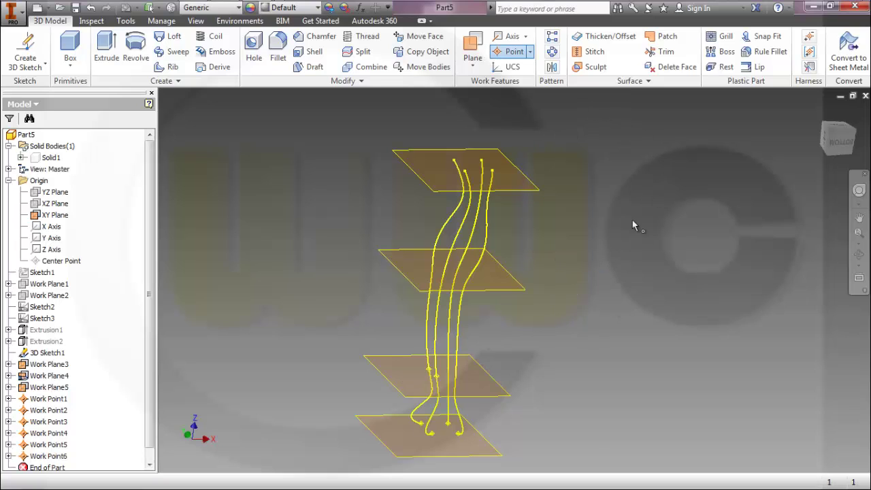
click(487, 403)
click(461, 364)
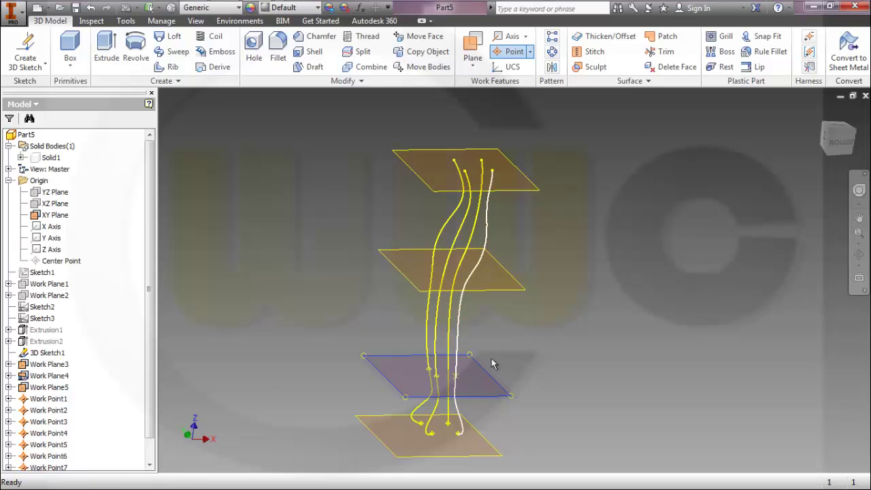
right_click(592, 252)
click(590, 312)
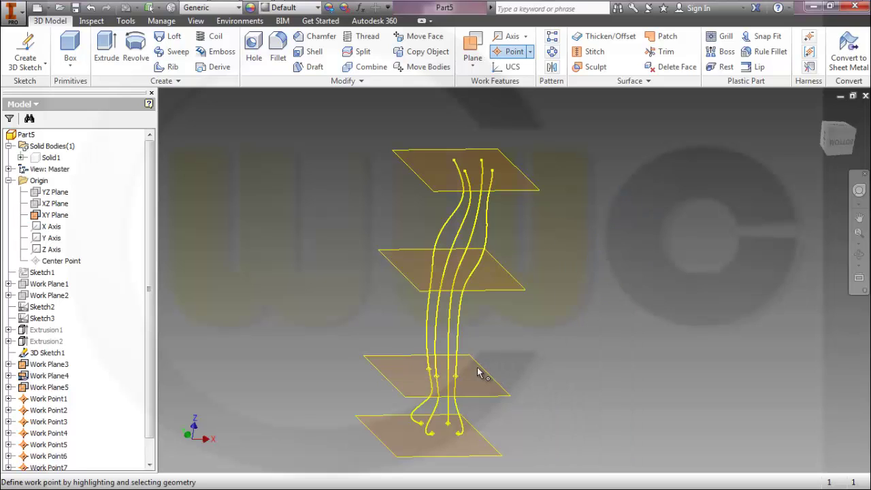
click(480, 371)
click(449, 348)
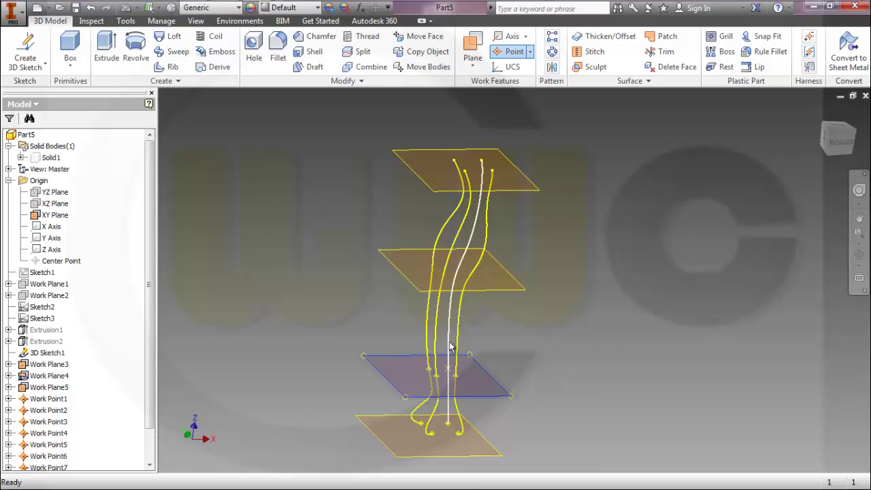
- Create work points where the two rightmost wavy curves intersect Work Plane5
right_click(603, 279)
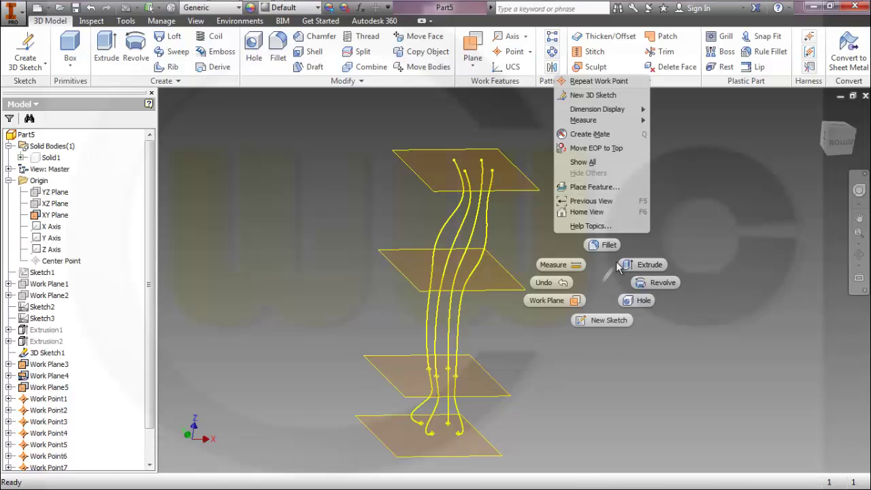
click(603, 84)
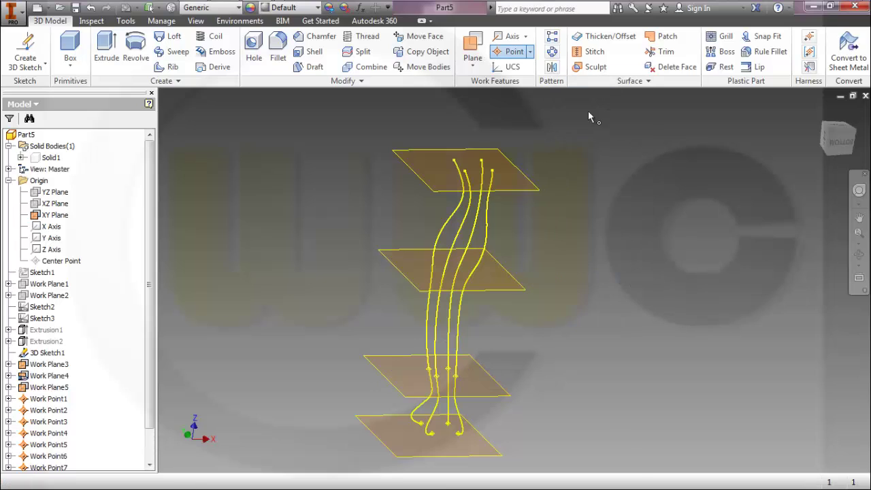
click(493, 285)
click(479, 272)
right_click(561, 259)
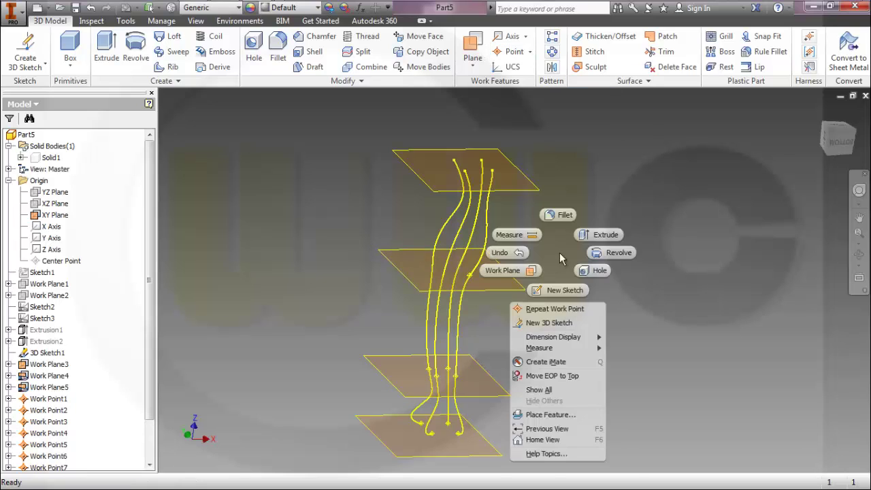
click(565, 311)
click(463, 276)
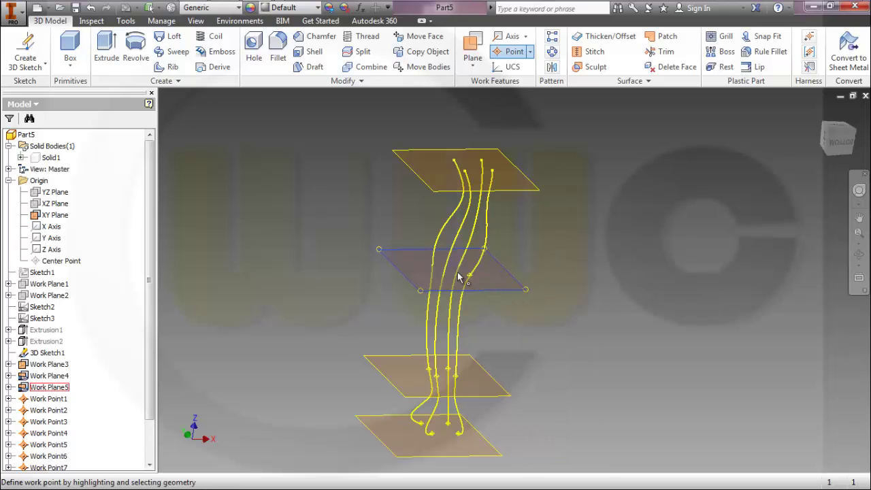
click(460, 264)
- Create work points where the two leftmost wavy curves intersect Work Plane5
right_click(562, 265)
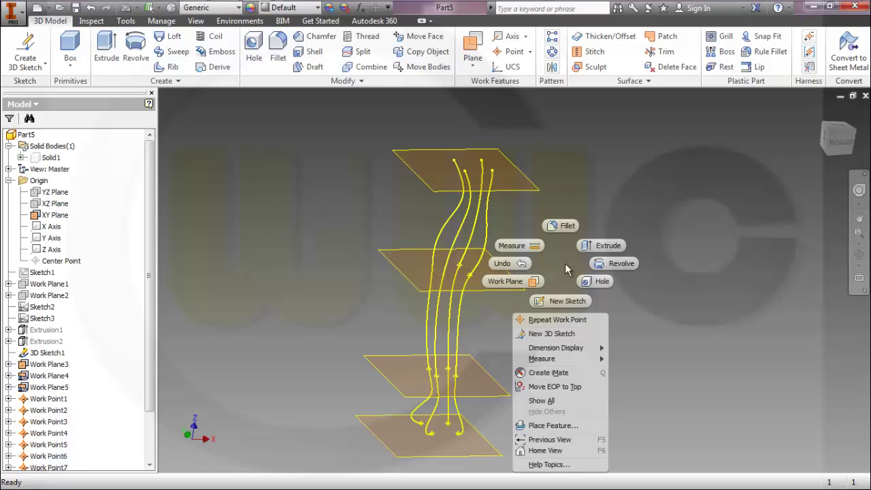
click(567, 317)
click(494, 295)
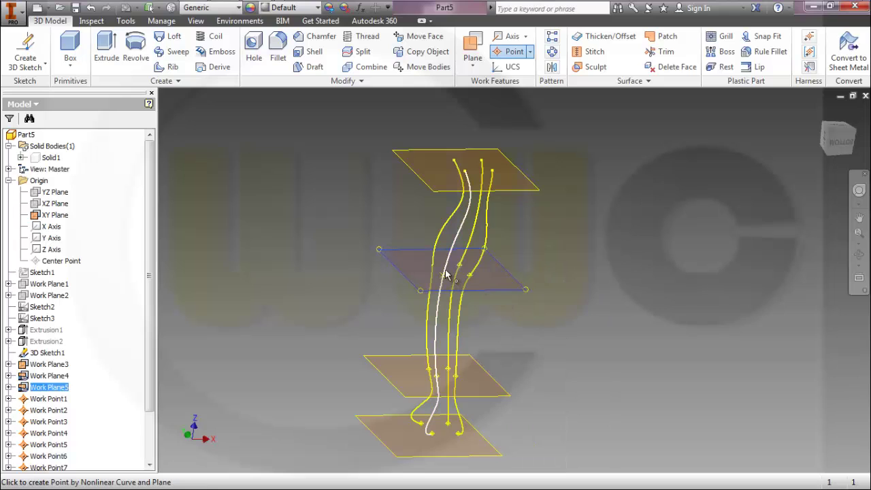
click(446, 274)
right_click(576, 273)
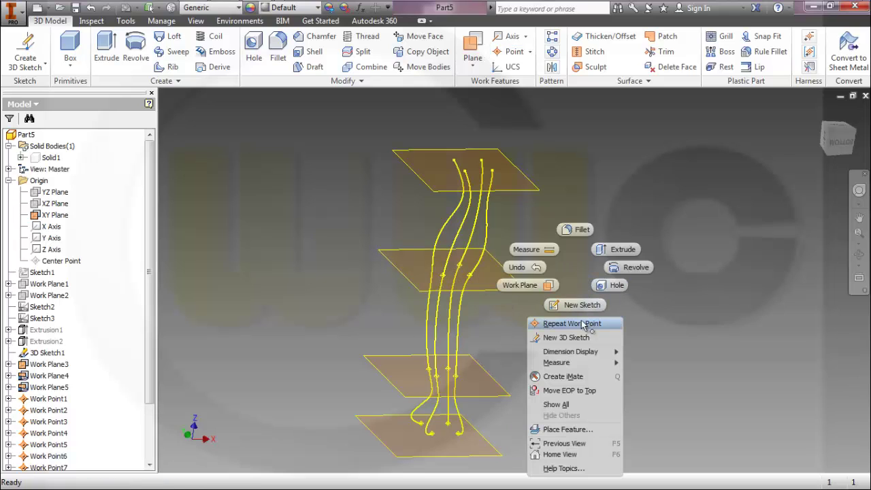
click(565, 318)
click(431, 254)
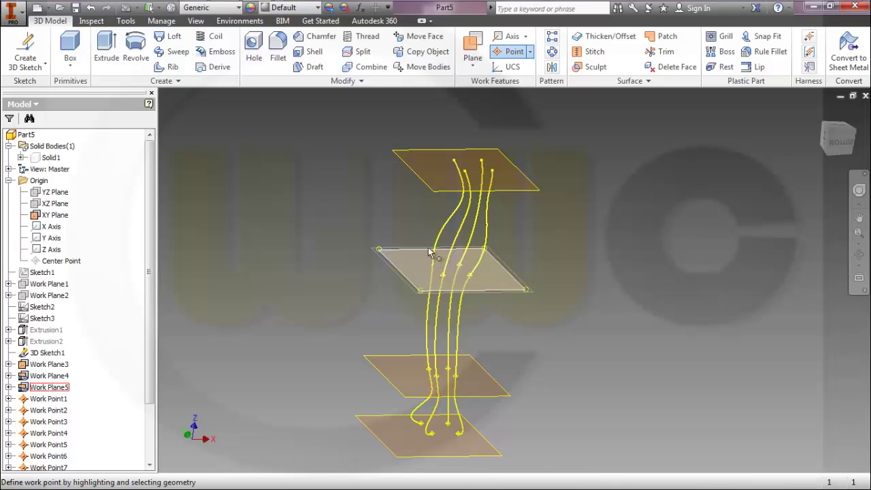
click(433, 258)
- Create work points where the two rightmost wavy curves meet Work Plane3 at their upper ends
middle_drag(546, 231, 585, 186)
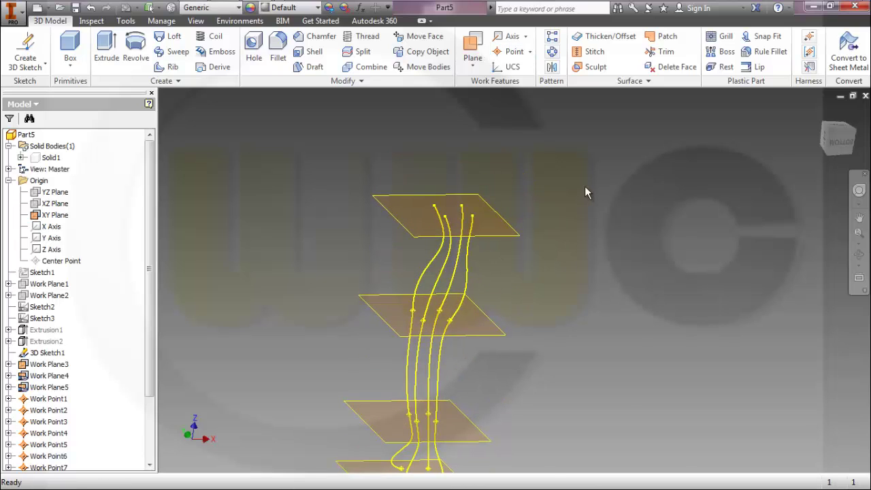
right_click(585, 186)
click(586, 241)
click(509, 237)
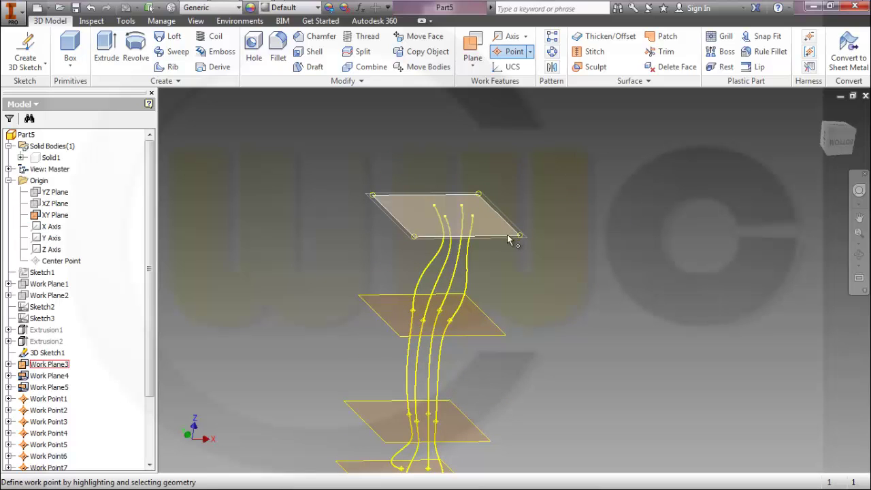
click(469, 249)
right_click(553, 246)
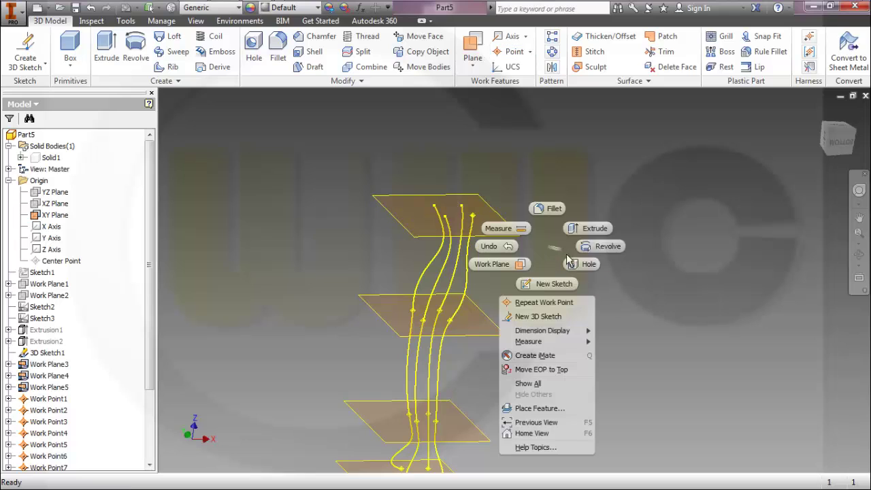
click(559, 302)
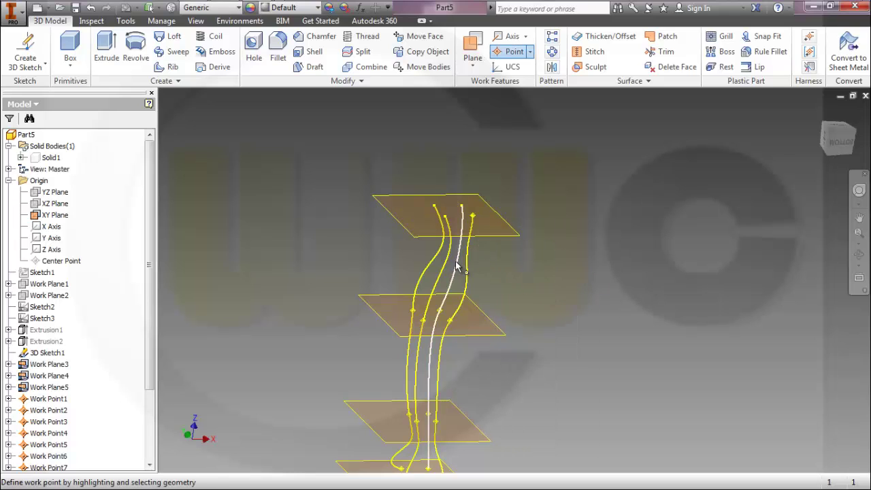
click(461, 266)
click(498, 238)
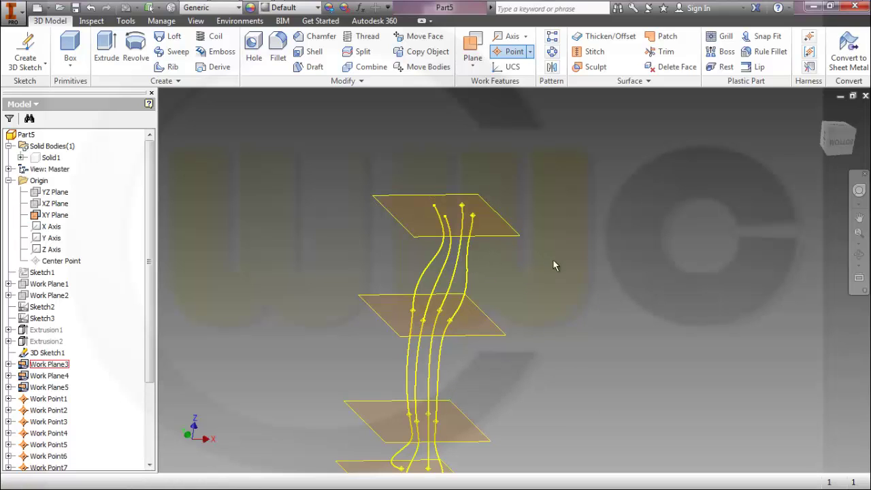
right_click(554, 261)
click(560, 316)
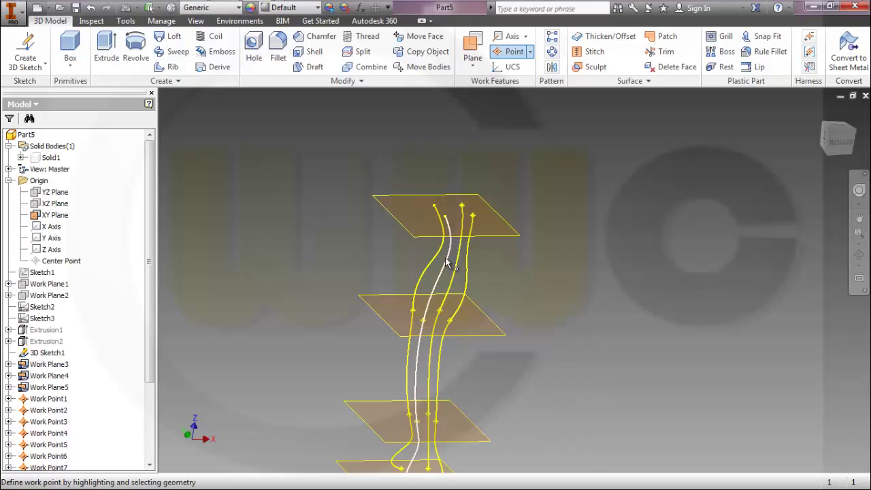
click(447, 262)
right_click(555, 260)
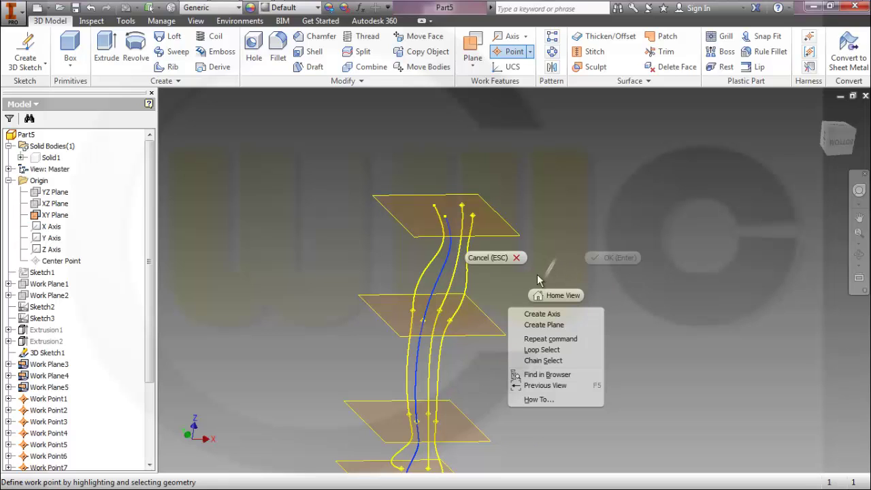
key(Escape)
click(499, 235)
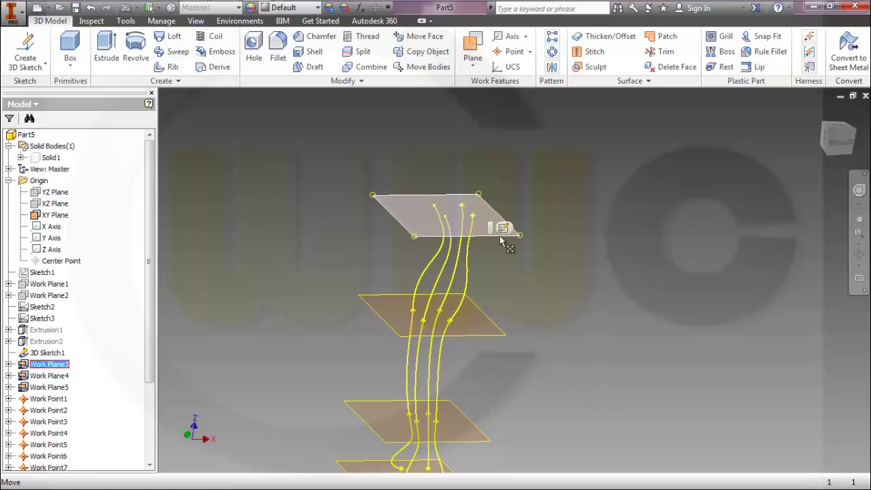
click(562, 217)
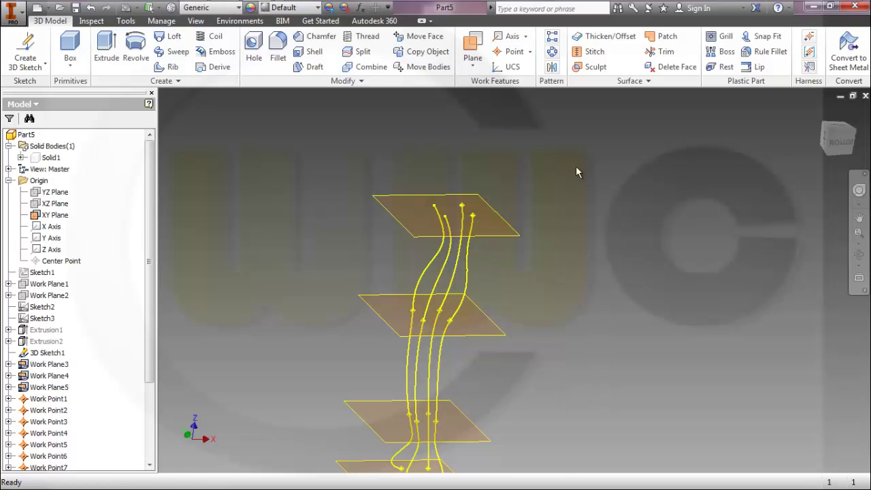
- Create work points where the two leftmost wavy curves meet Work Plane3
right_click(576, 166)
click(576, 224)
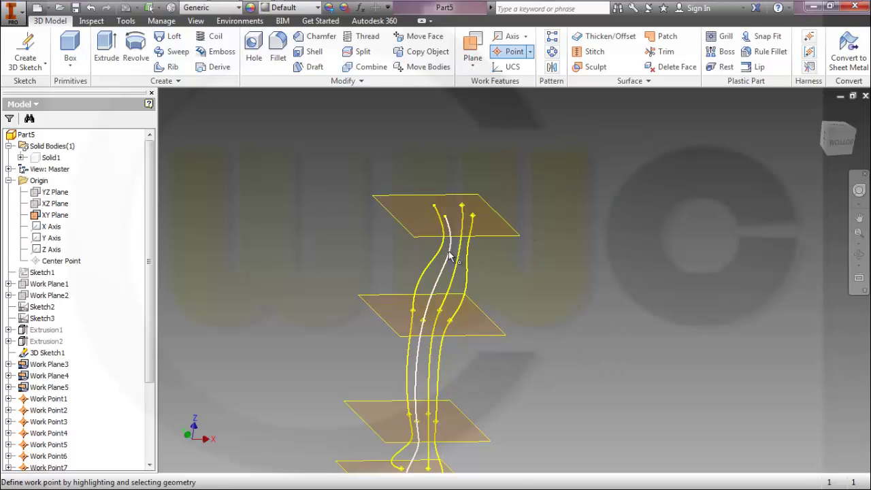
key(Escape)
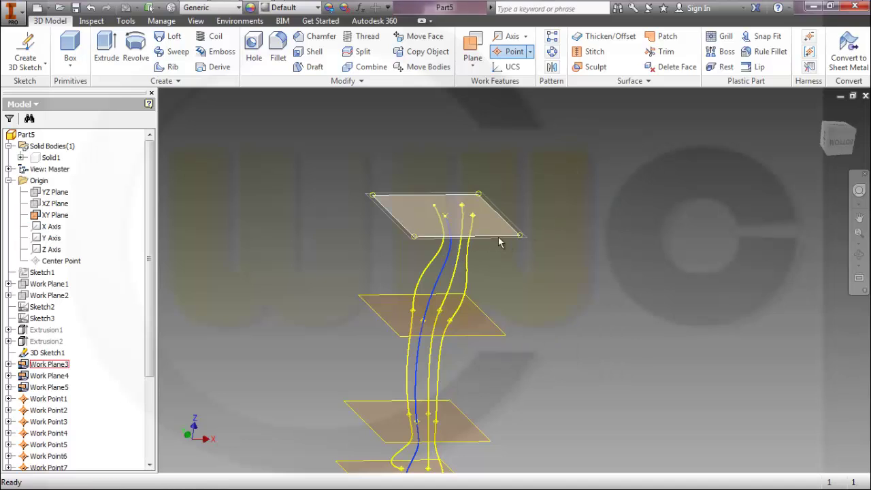
click(505, 243)
key(Escape)
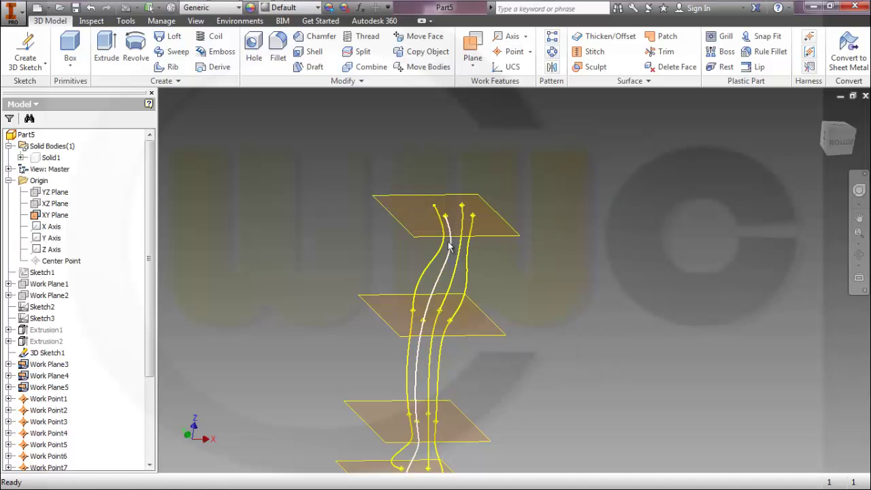
right_click(565, 219)
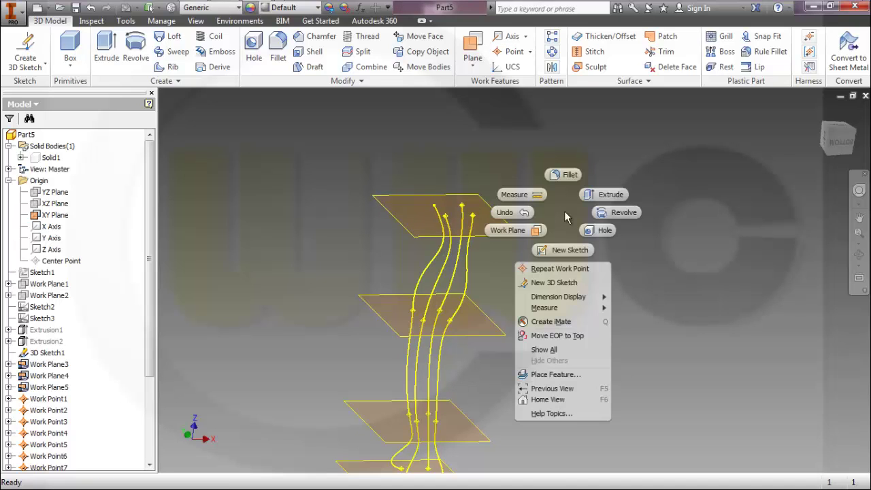
click(577, 270)
click(446, 199)
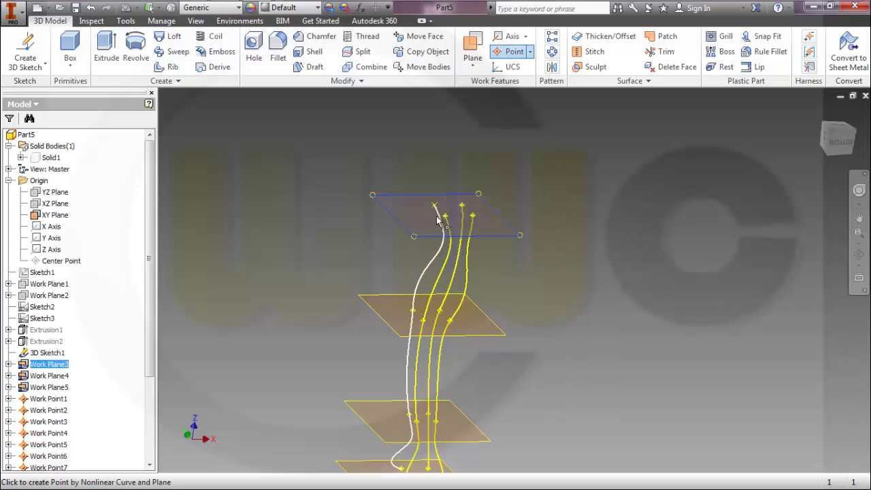
click(441, 219)
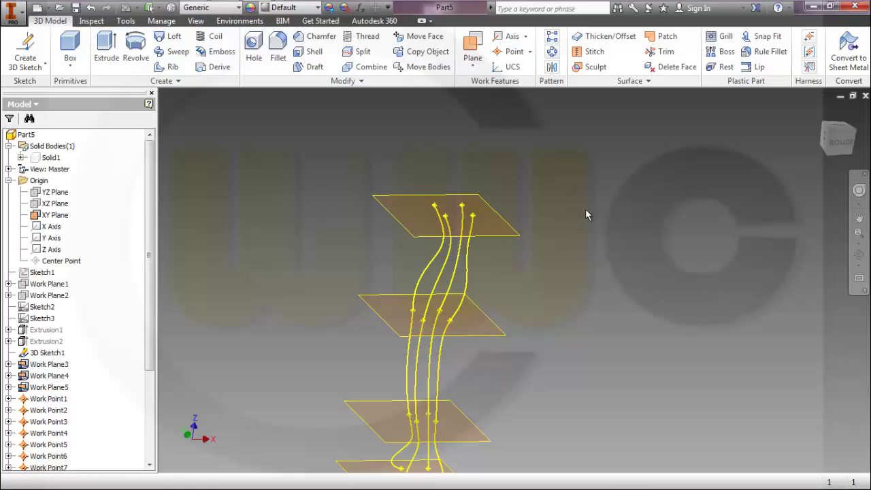
scroll(582, 238, down, 5)
scroll(576, 259, up, 3)
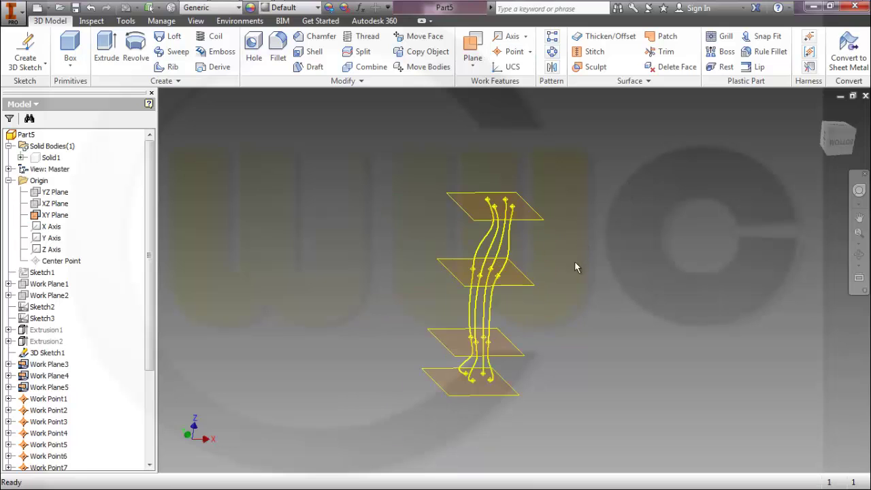
shift+middle_drag(590, 253, 576, 234)
scroll(565, 262, up, 2)
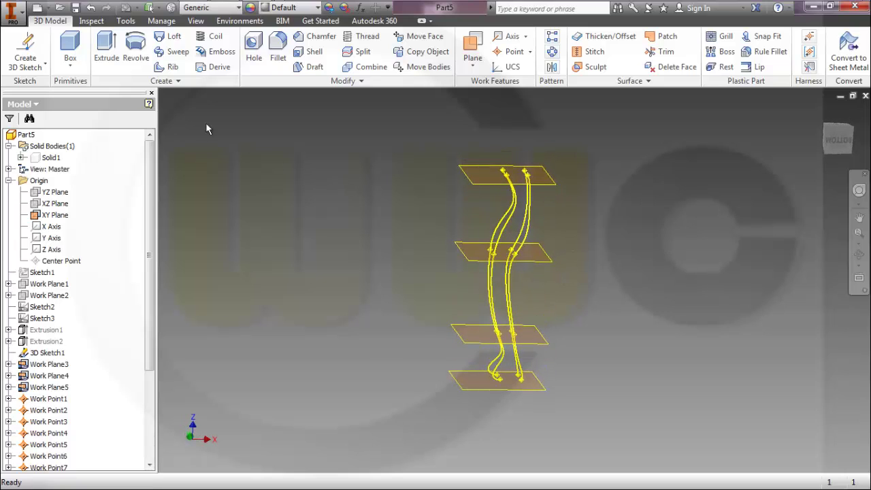
click(43, 66)
click(64, 86)
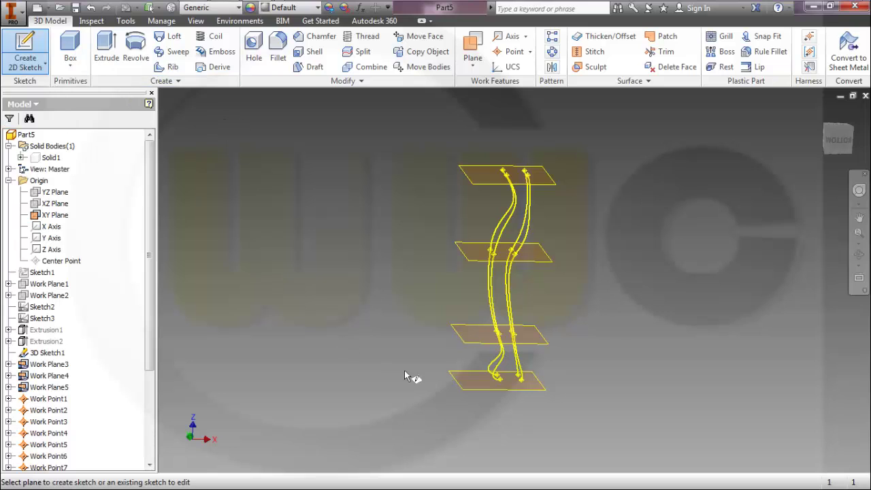
click(464, 385)
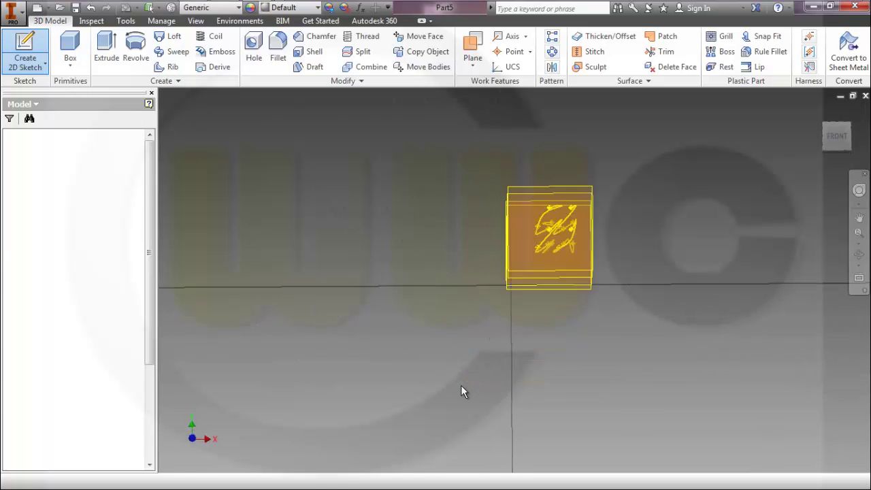
mouse_move(681, 254)
shift+middle_down()
mouse_move(607, 218)
mouse_move(587, 286)
mouse_move(538, 331)
shift+middle_up()
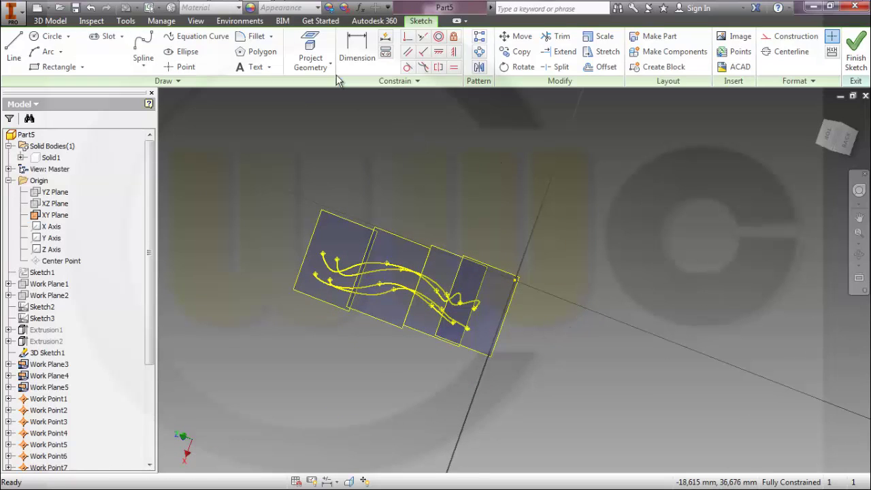
click(313, 47)
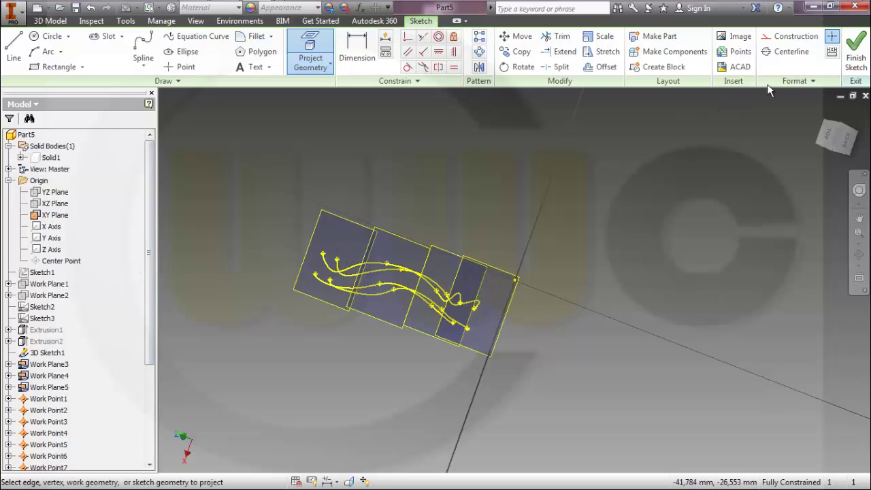
click(856, 49)
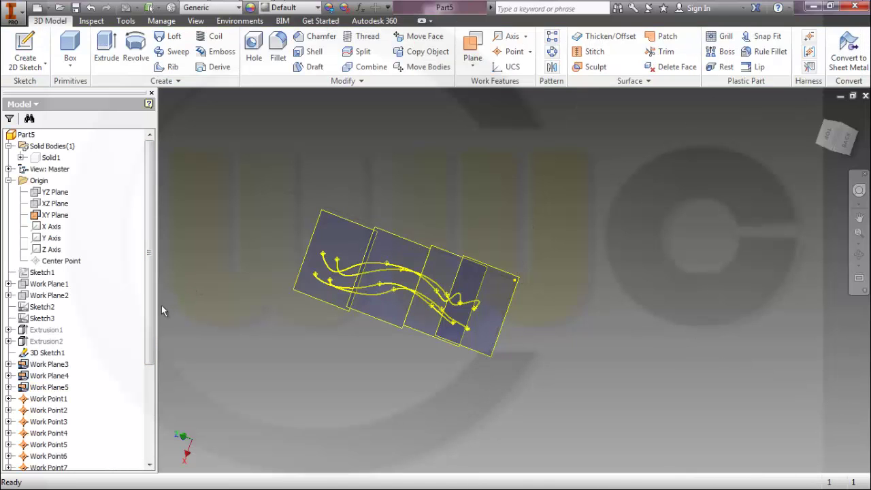
- Hide 3D Sketch1 and start a 2D sketch on the origin XY Plane
right_click(49, 352)
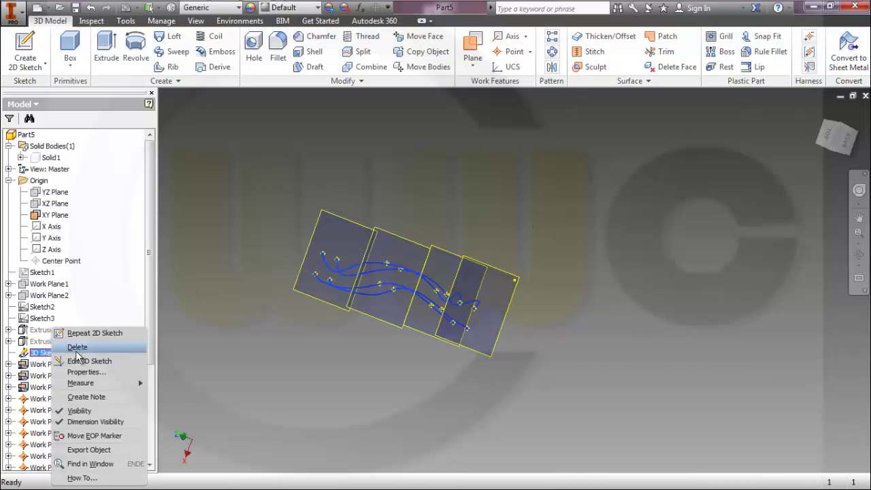
click(80, 410)
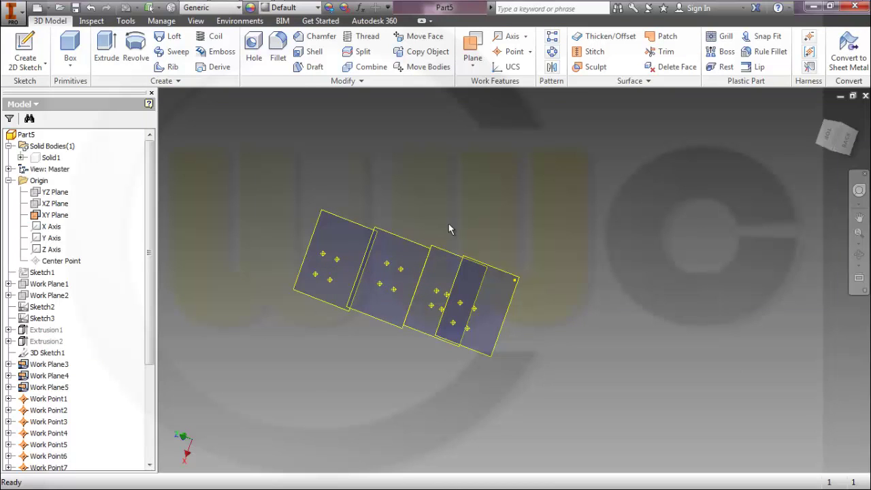
shift+middle_drag(486, 232, 463, 222)
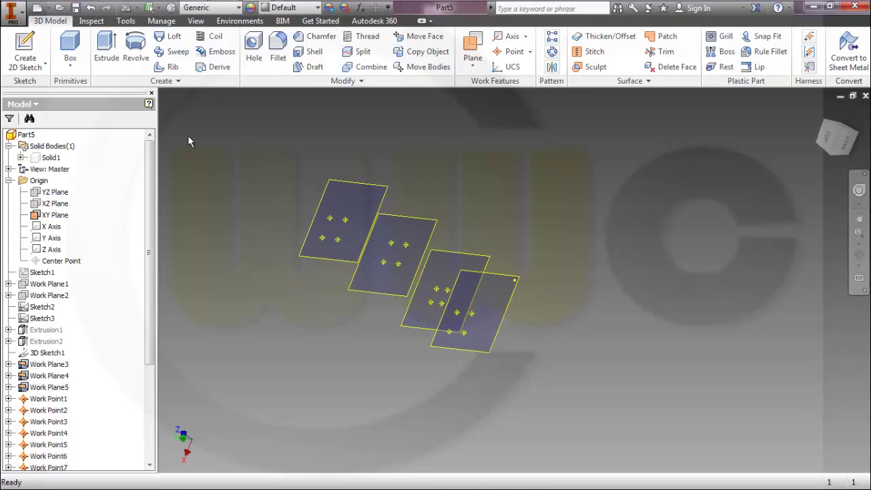
click(28, 49)
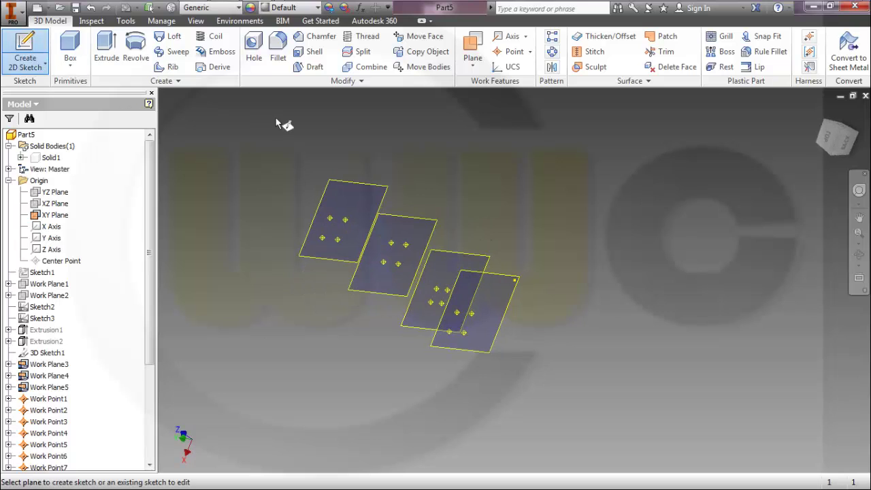
click(495, 280)
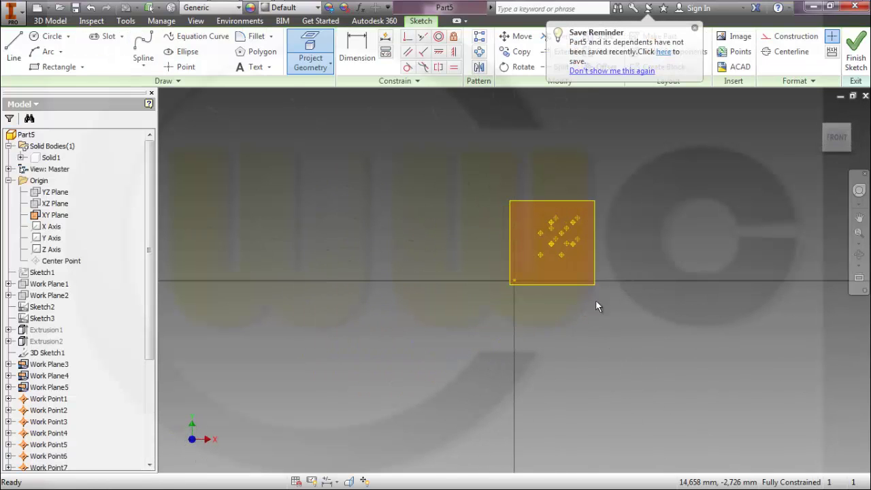
- Project the four work points lying on the origin XY Plane into the sketch
mouse_move(618, 318)
shift+middle_down()
mouse_move(568, 289)
mouse_move(438, 341)
shift+middle_up()
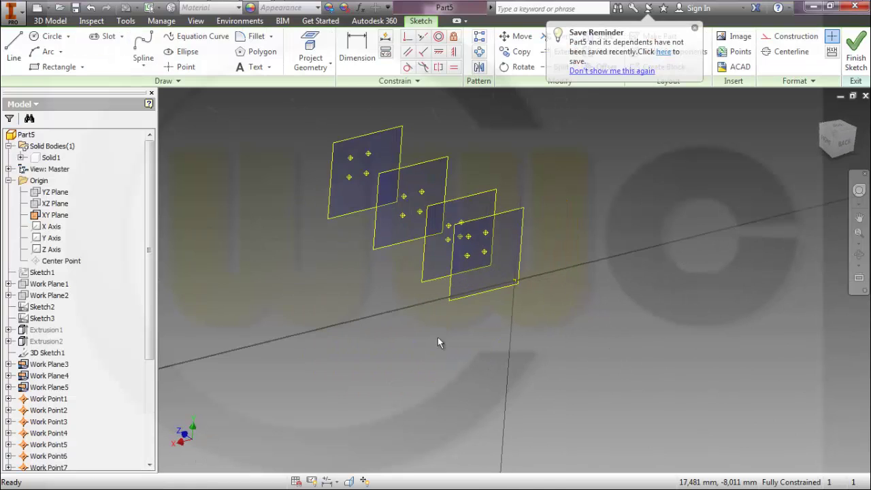
click(313, 51)
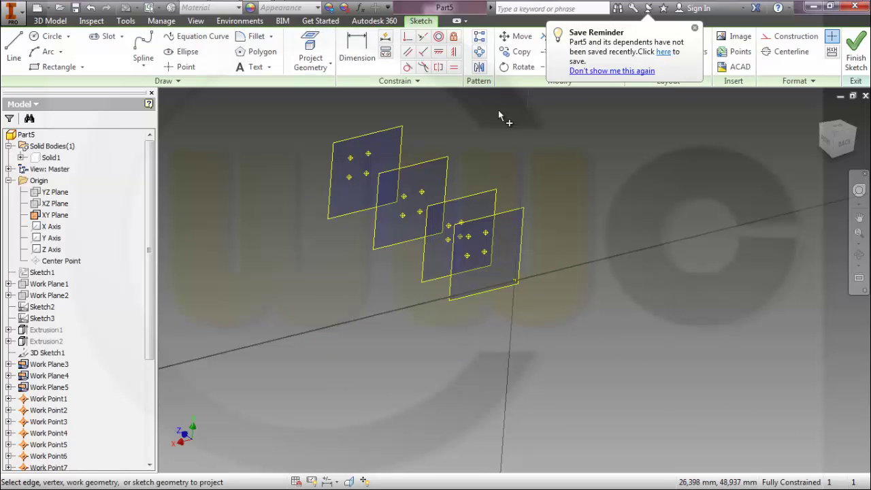
click(486, 234)
click(484, 252)
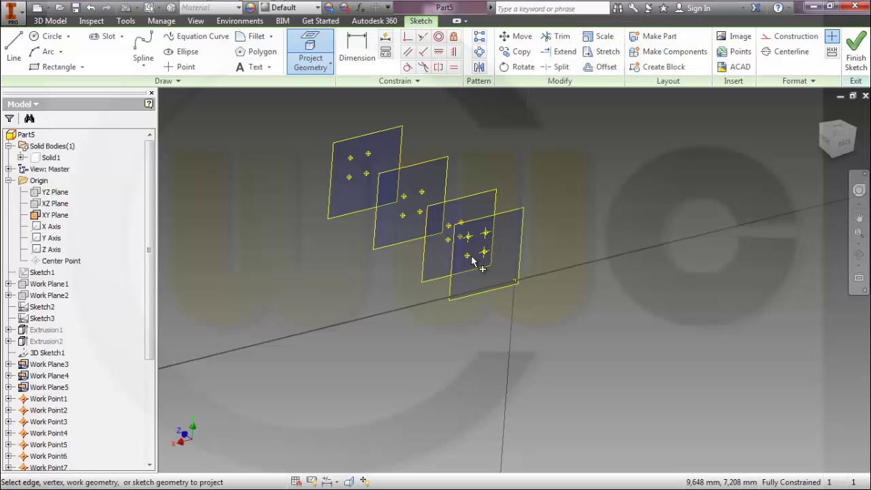
click(467, 255)
- Sketch a circle centred among the four projected points on the origin XY Plane, large enough to surround them
click(48, 36)
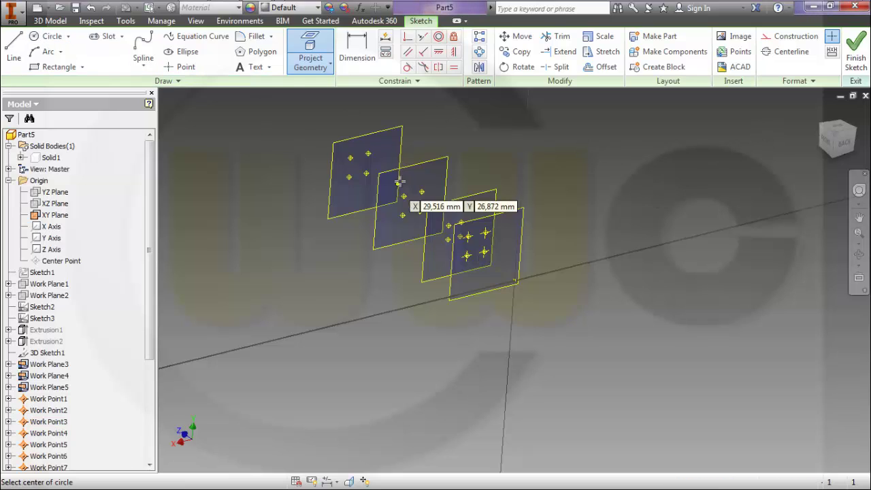
click(475, 246)
click(441, 204)
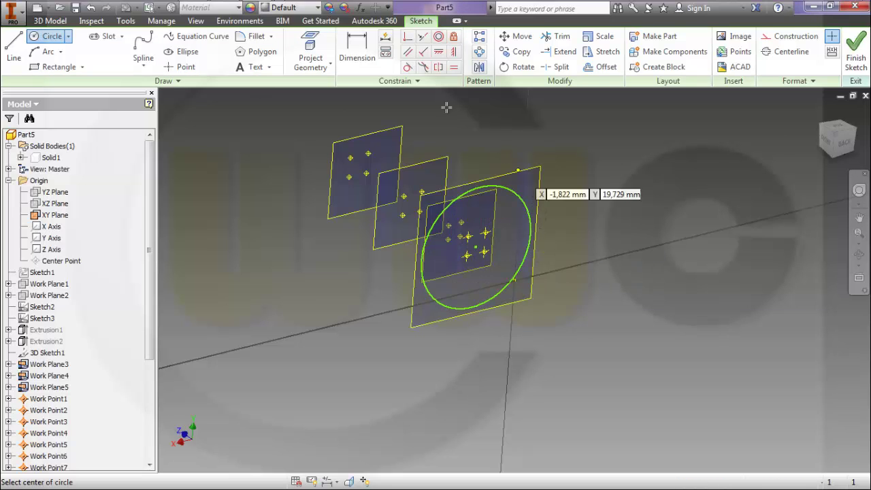
- Make the circle on the XY Plane coincident with the four projected points and finish the sketch
click(408, 36)
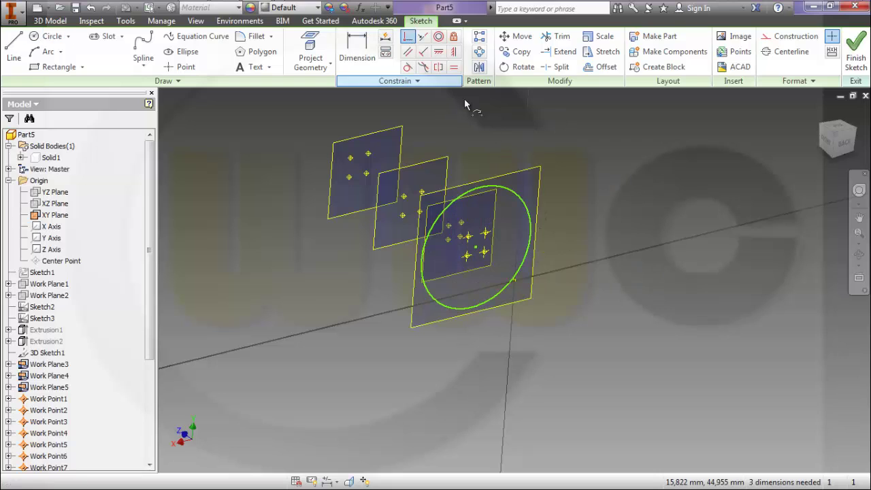
click(486, 235)
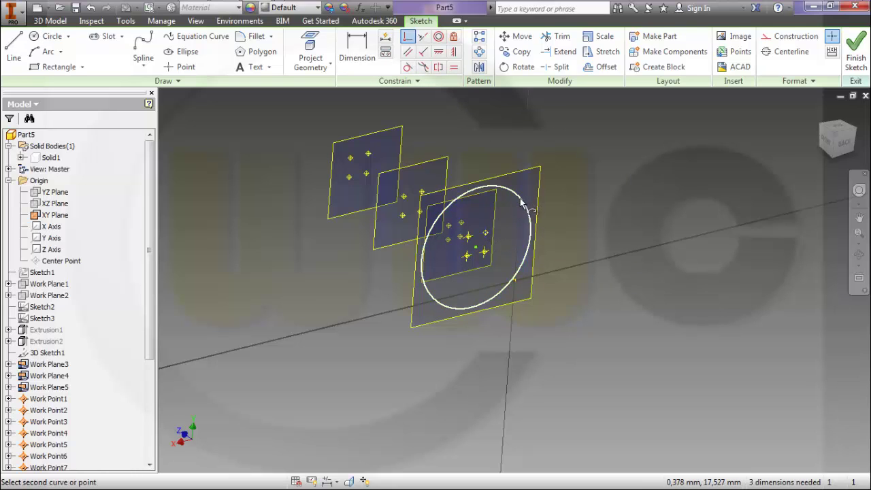
click(521, 203)
click(469, 238)
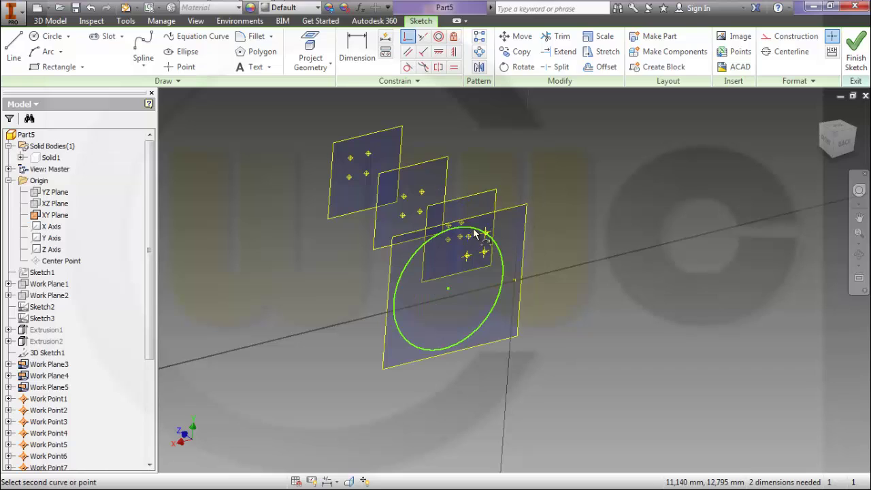
click(483, 251)
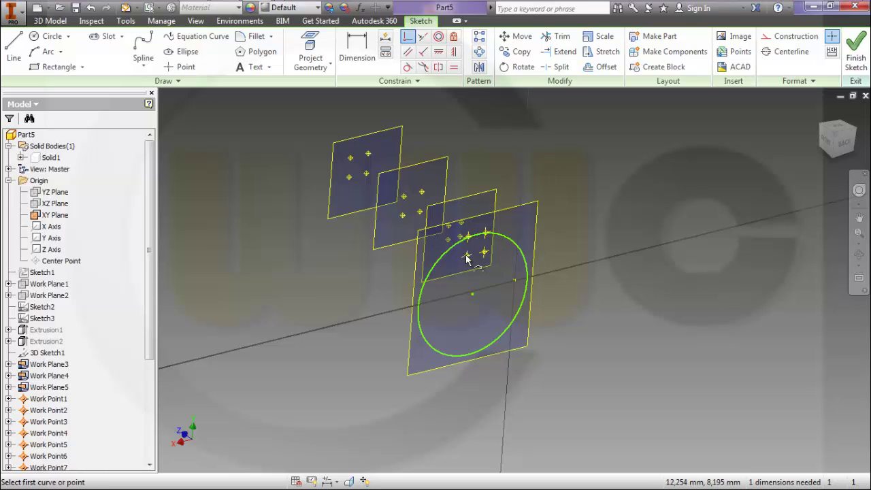
click(467, 258)
click(457, 267)
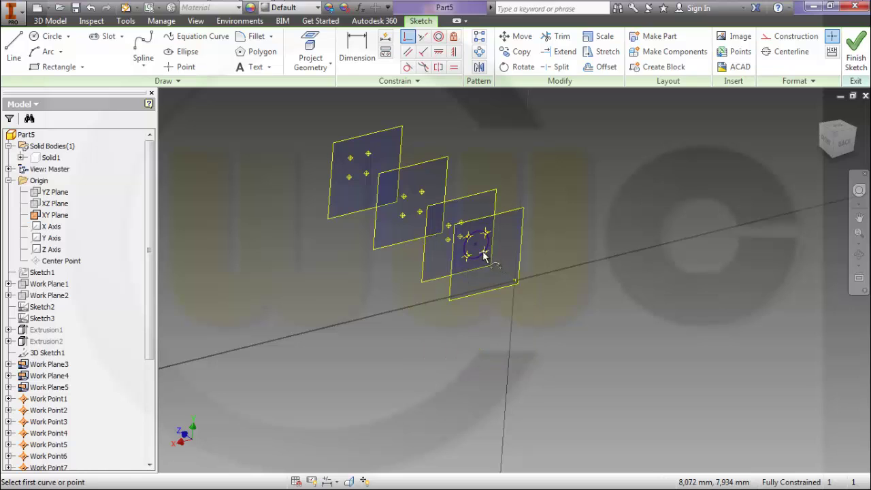
scroll(488, 257, down, 4)
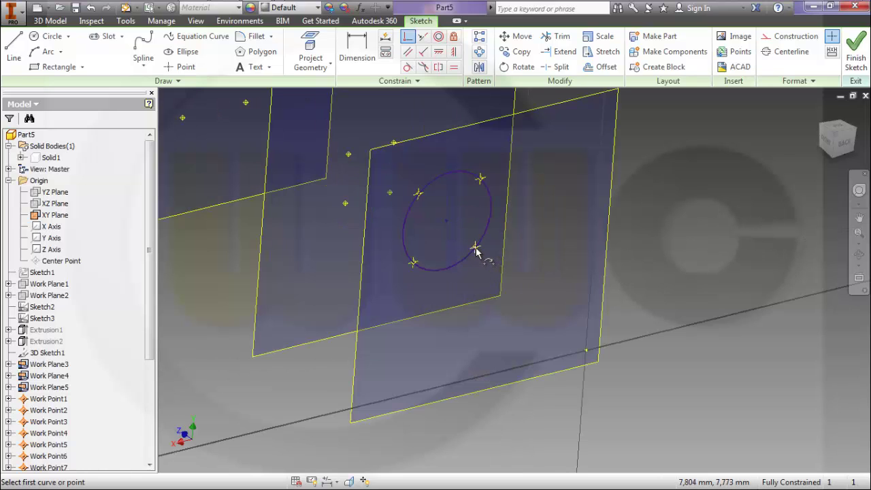
click(477, 250)
click(492, 247)
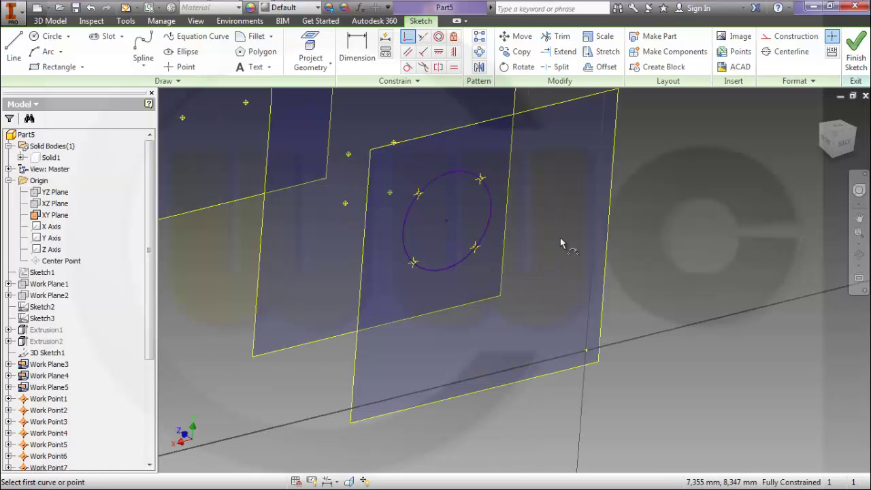
click(856, 51)
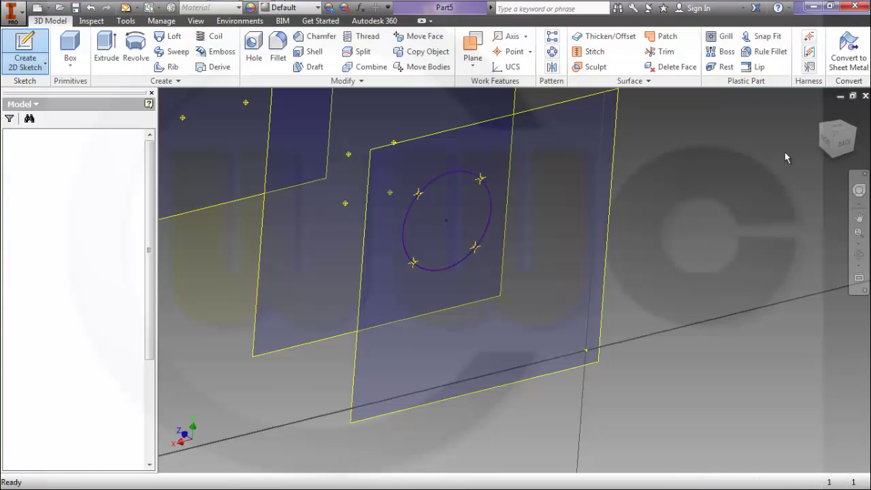
- Start a 2D sketch on the work plane nearest the XY Plane and project its four work points
scroll(687, 177, up, 5)
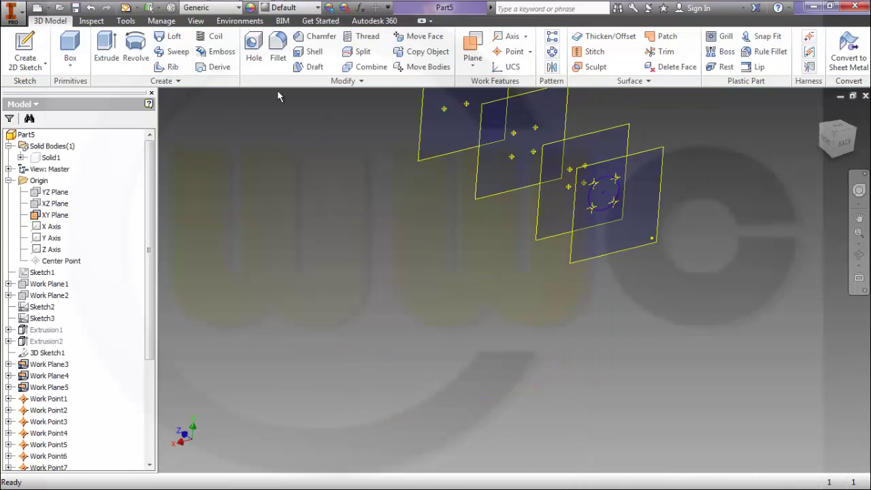
key(s)
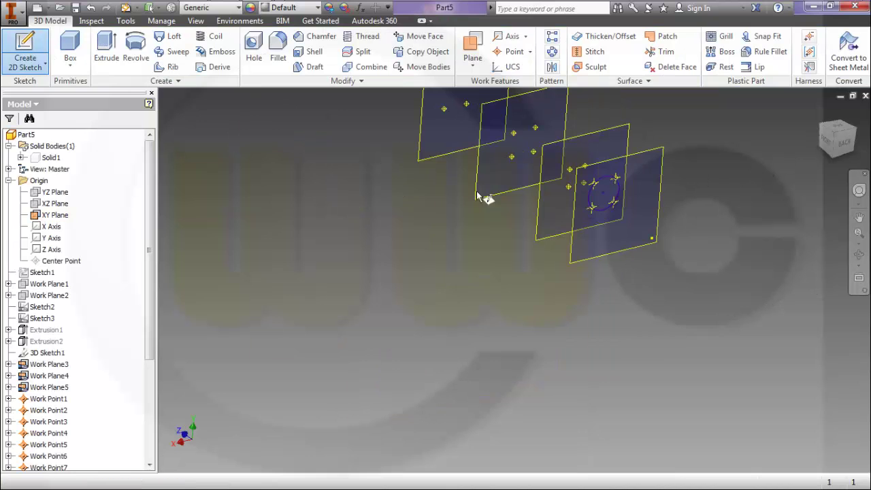
click(543, 199)
double_click(531, 235)
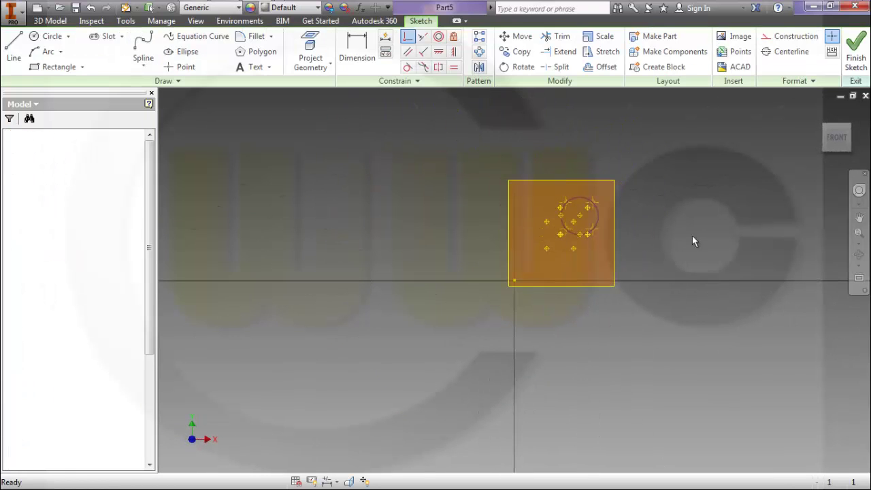
mouse_move(706, 229)
shift+middle_down()
mouse_move(589, 220)
mouse_move(537, 250)
mouse_move(554, 247)
mouse_move(545, 240)
shift+middle_up()
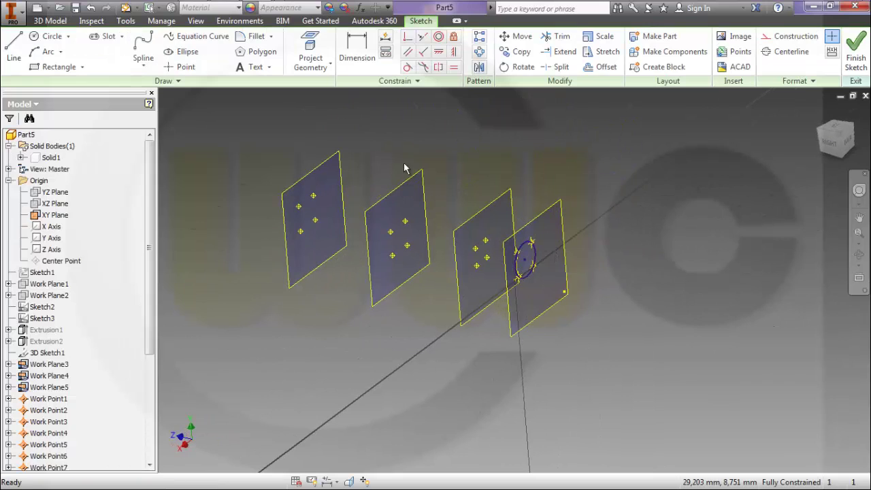
click(310, 56)
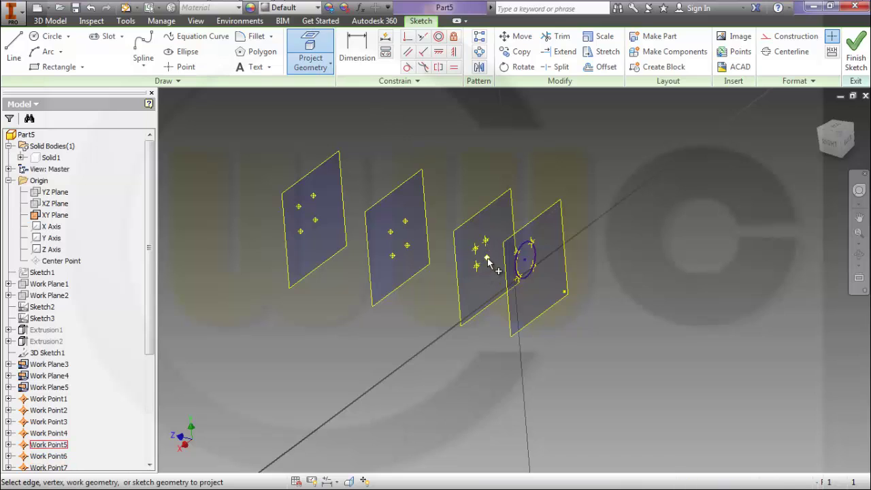
- Sketch a circle about 15 mm in diameter around the four projected points of the second plane
click(49, 37)
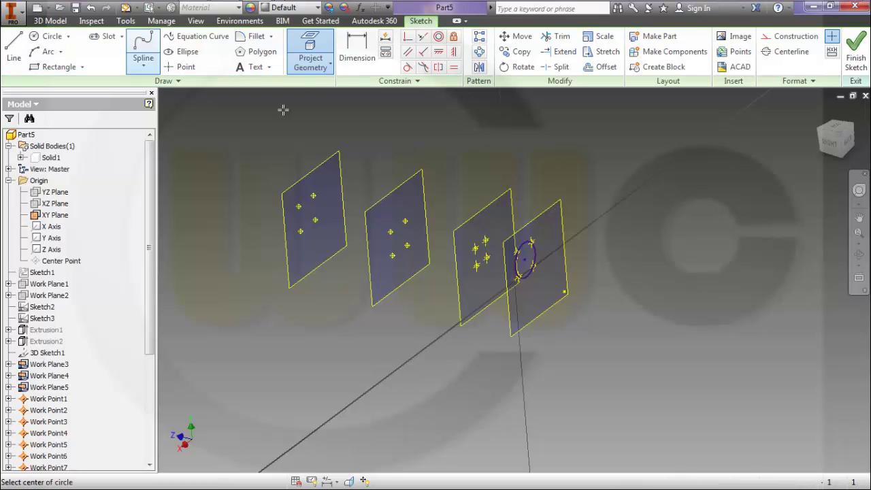
click(481, 250)
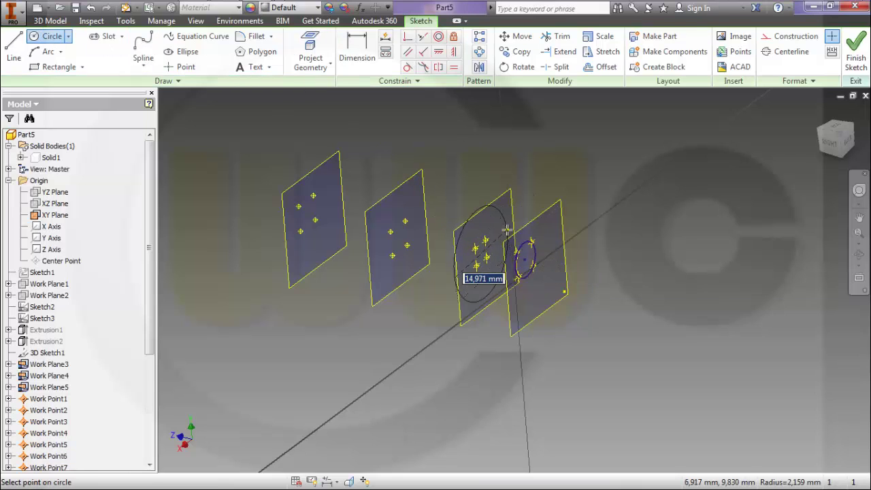
click(505, 228)
- Make the second plane's circle coincident with its four projected points and finish the sketch
click(411, 39)
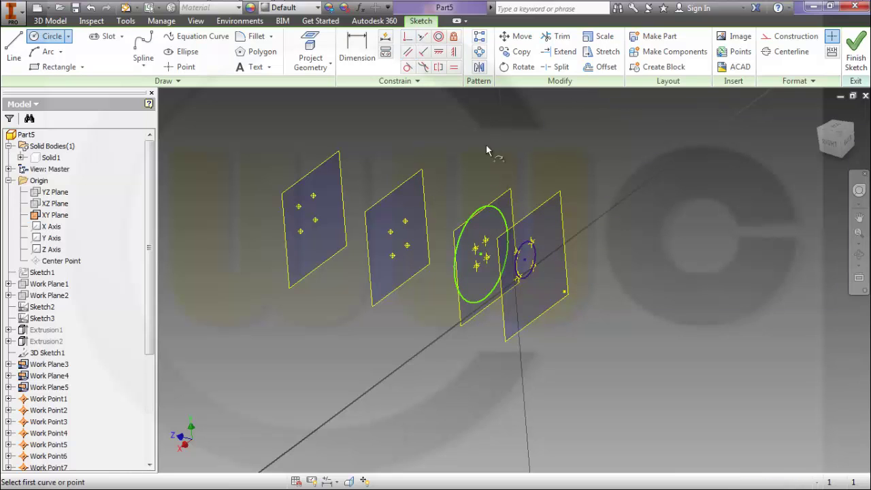
click(478, 252)
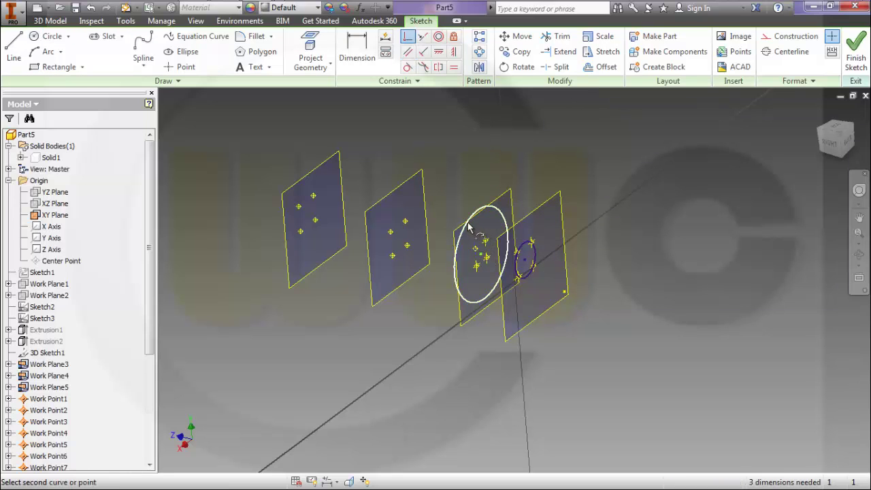
click(468, 225)
click(488, 246)
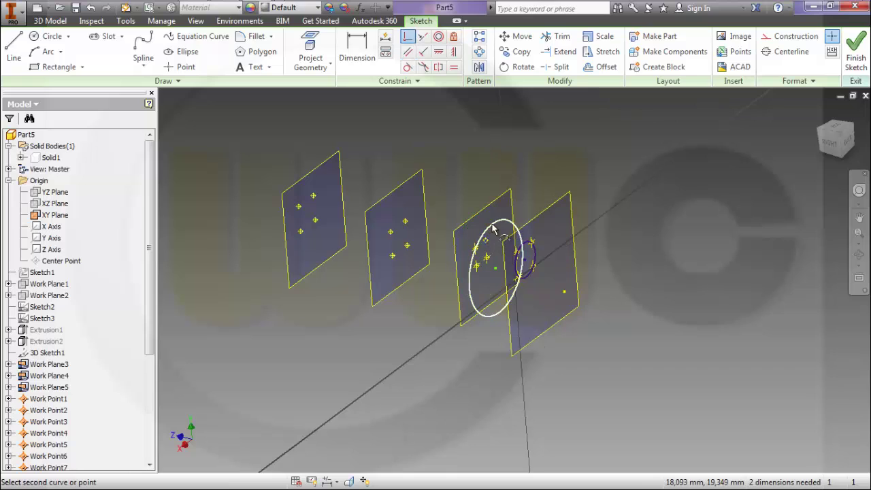
click(494, 226)
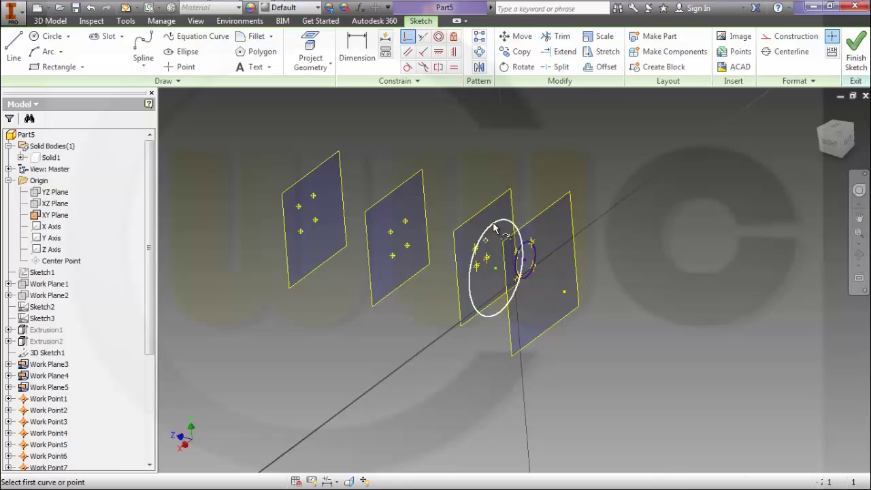
click(478, 272)
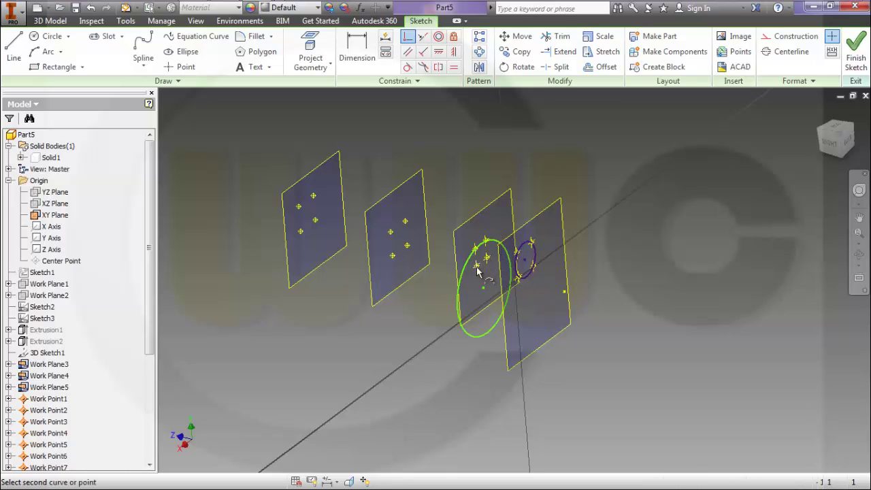
click(469, 272)
scroll(486, 269, up, 5)
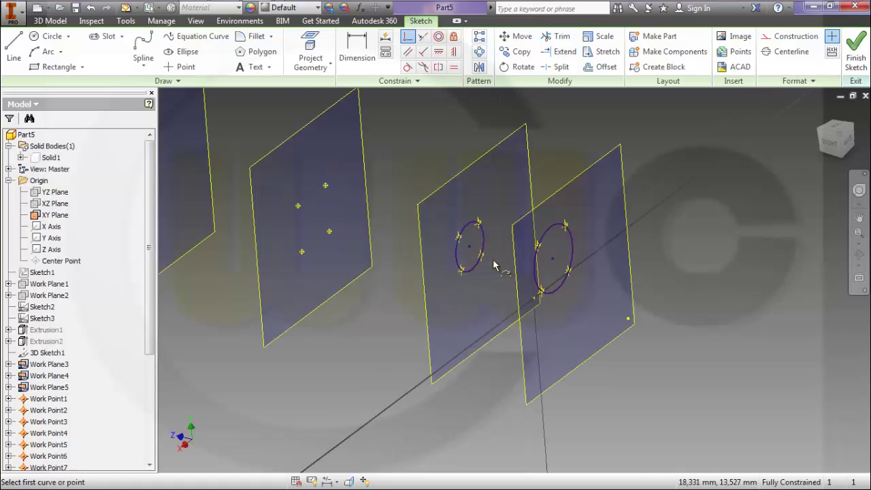
click(448, 243)
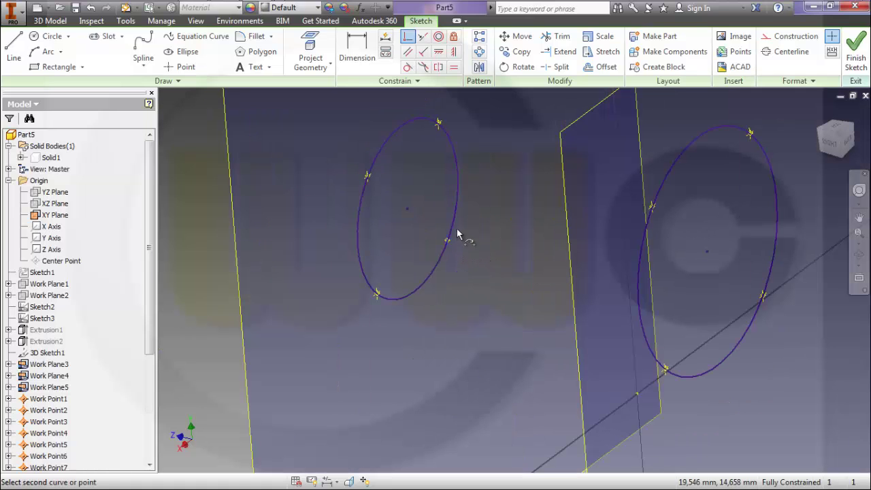
click(460, 234)
scroll(486, 238, down, 5)
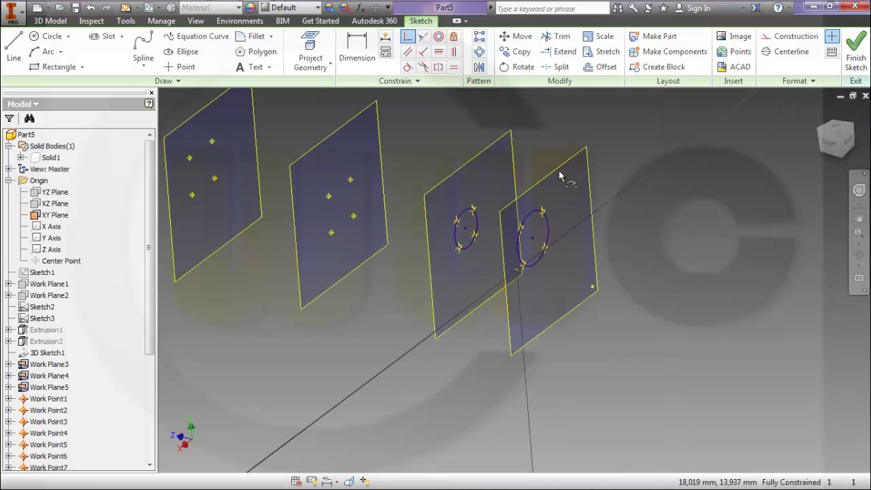
click(856, 52)
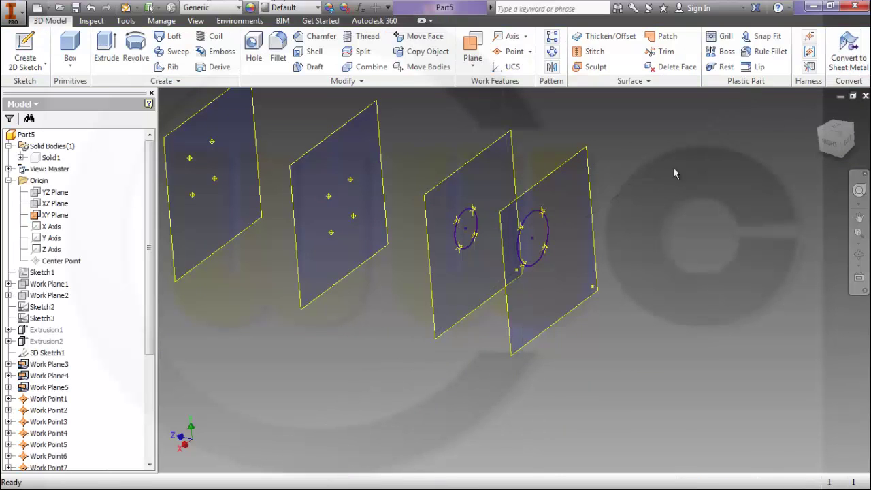
- Start a 2D sketch on the third plane in the row and project its four work points
middle_drag(675, 173, 766, 199)
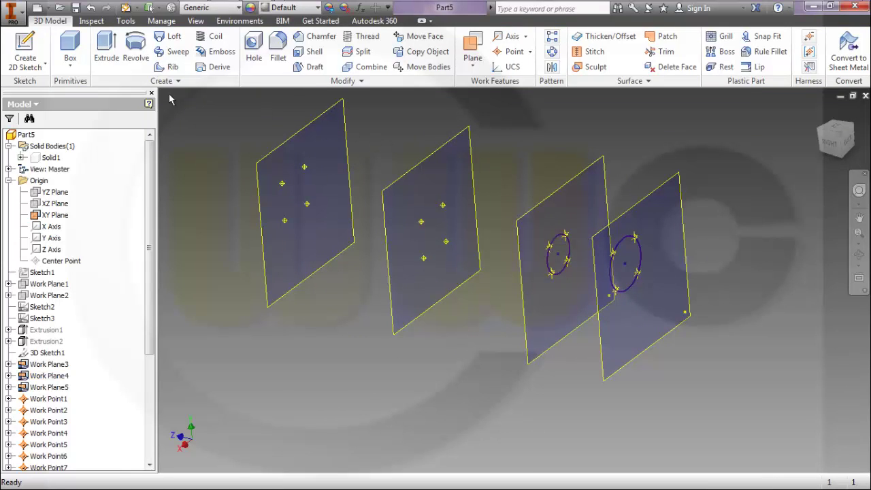
click(34, 58)
click(394, 179)
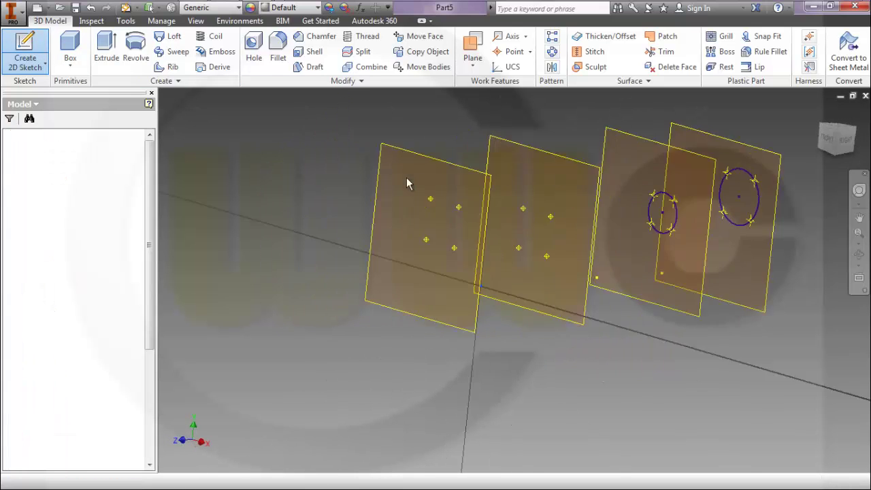
shift+middle_drag(654, 322, 478, 331)
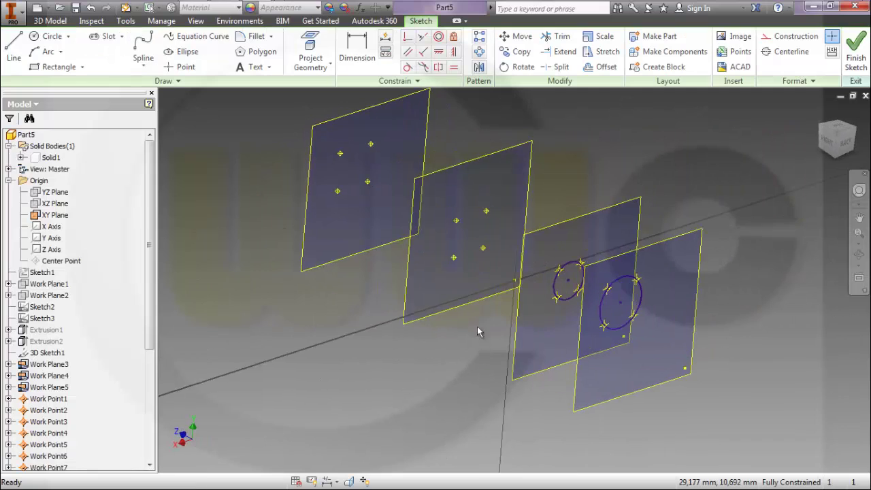
click(311, 46)
click(456, 222)
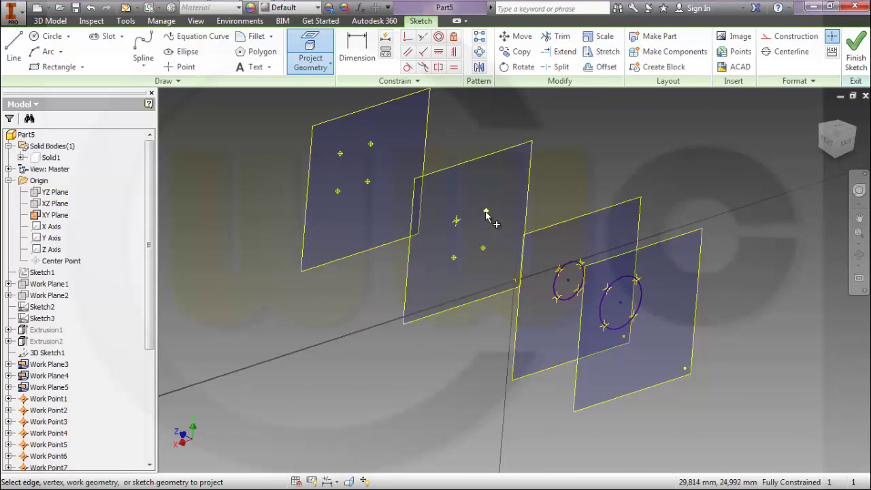
click(482, 250)
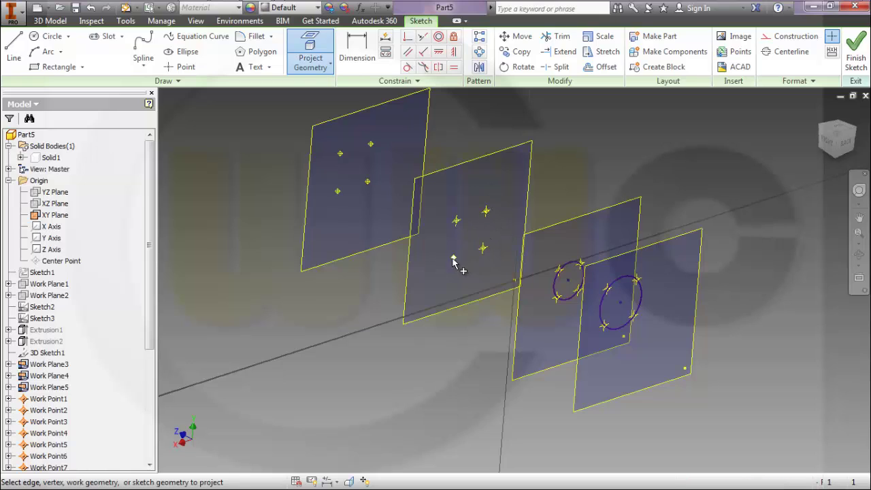
- Sketch a circle around the four projected points of the third plane
click(49, 37)
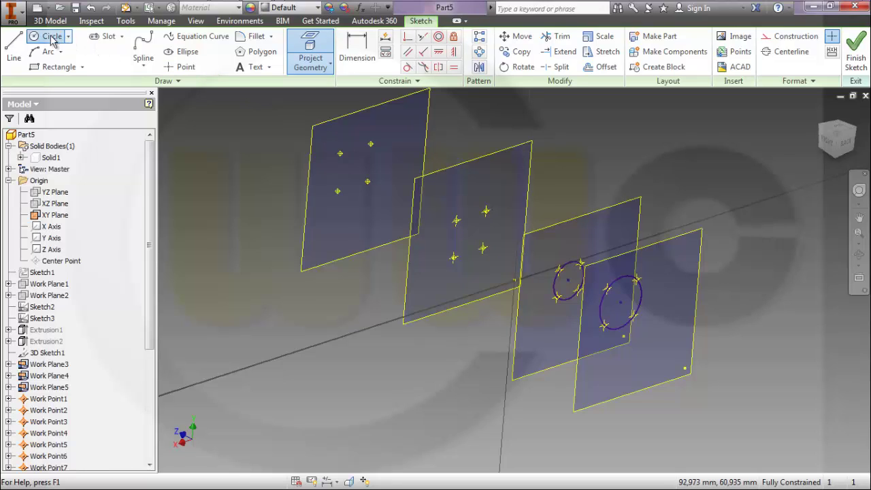
click(476, 232)
click(512, 221)
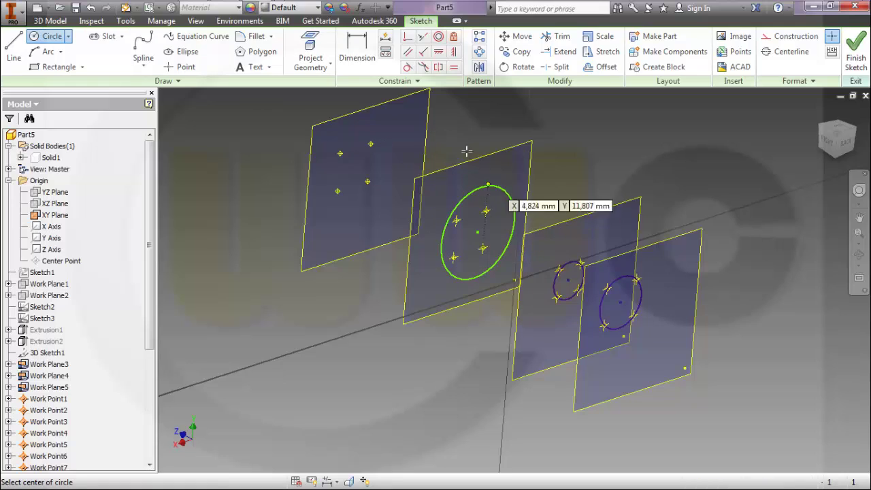
- Make the third plane's circle coincident with its four projected points and finish the sketch
click(407, 37)
click(457, 223)
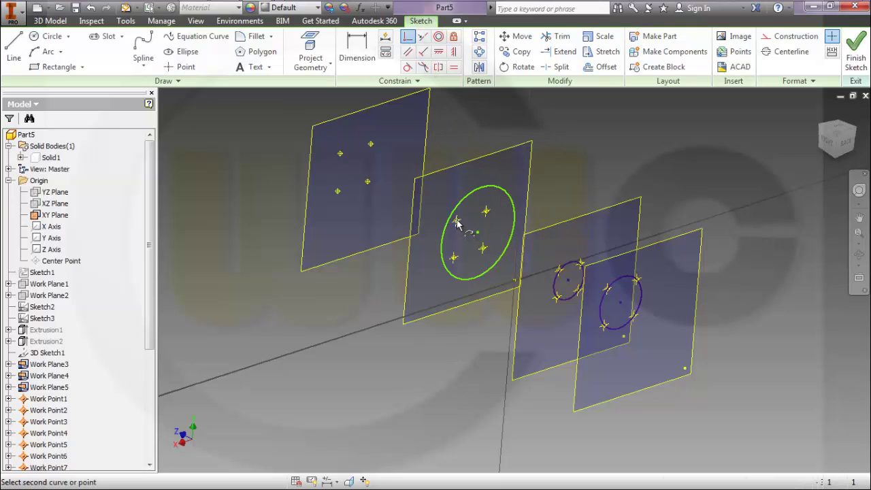
click(487, 213)
click(486, 214)
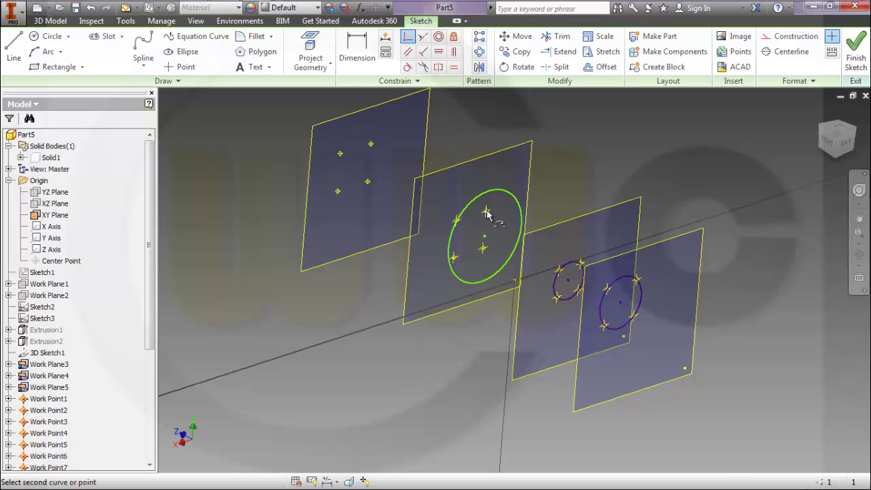
click(483, 247)
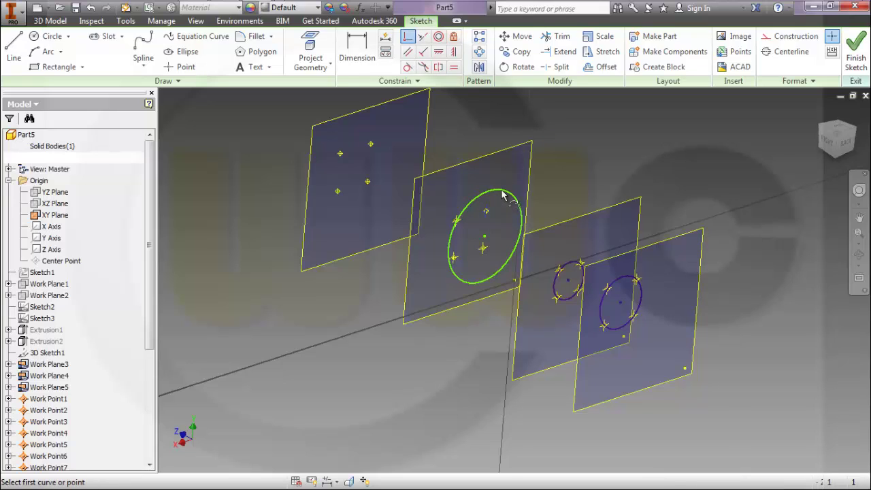
click(483, 249)
click(504, 250)
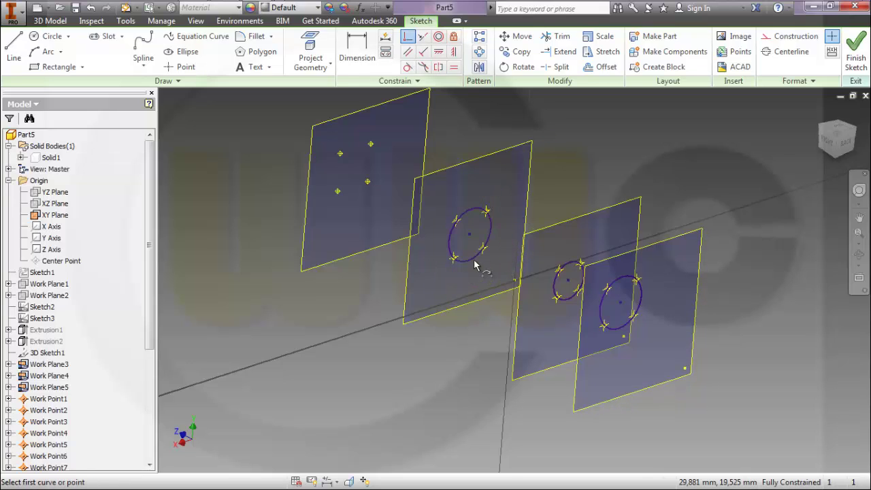
click(453, 260)
click(453, 256)
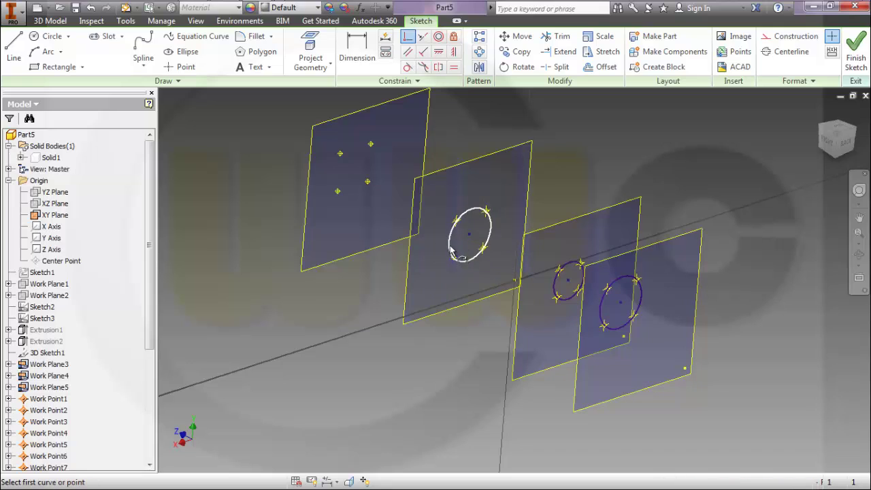
click(856, 49)
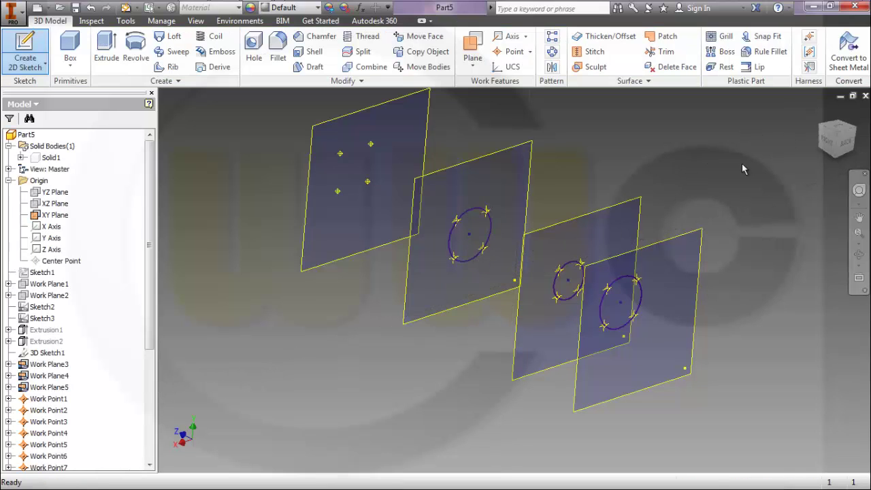
- Start a 2D sketch on the fourth plane, the only one without a circle, and project its four work points
click(25, 52)
click(311, 178)
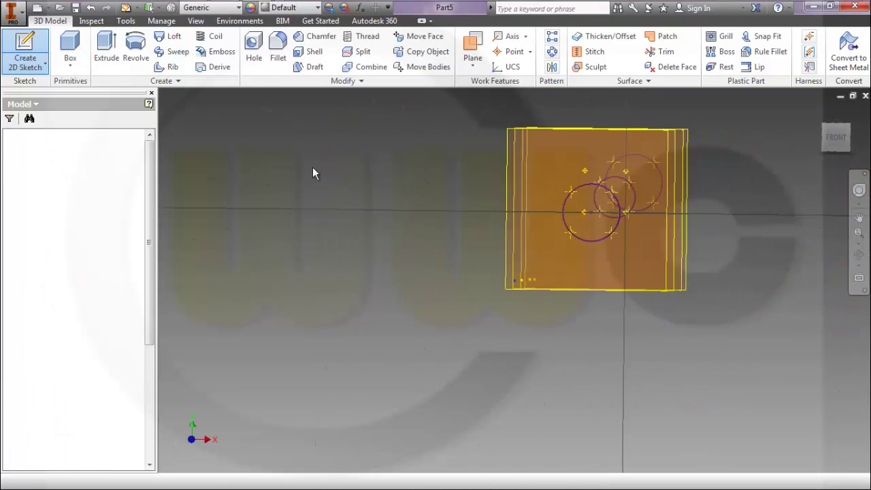
mouse_move(539, 301)
shift+middle_down()
mouse_move(455, 294)
mouse_move(409, 194)
shift+middle_up()
click(312, 51)
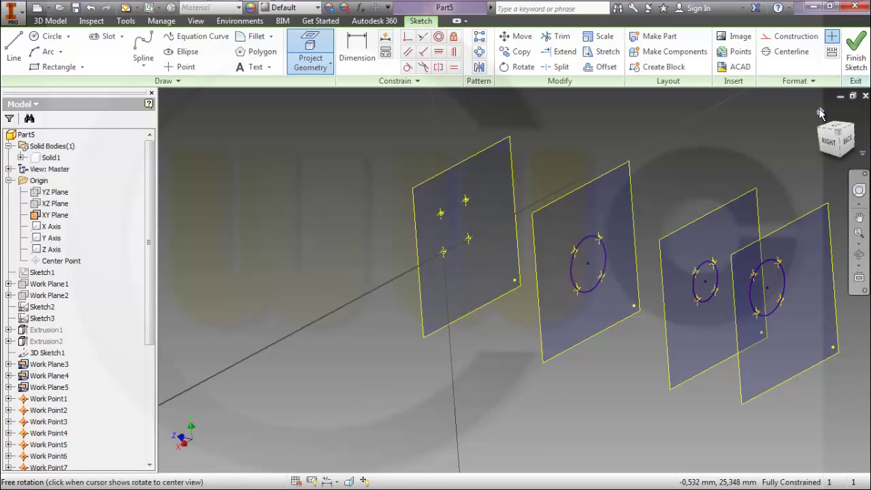
- Sketch a circle about 13 mm in diameter around the four projected points of the fourth plane
click(48, 36)
click(454, 224)
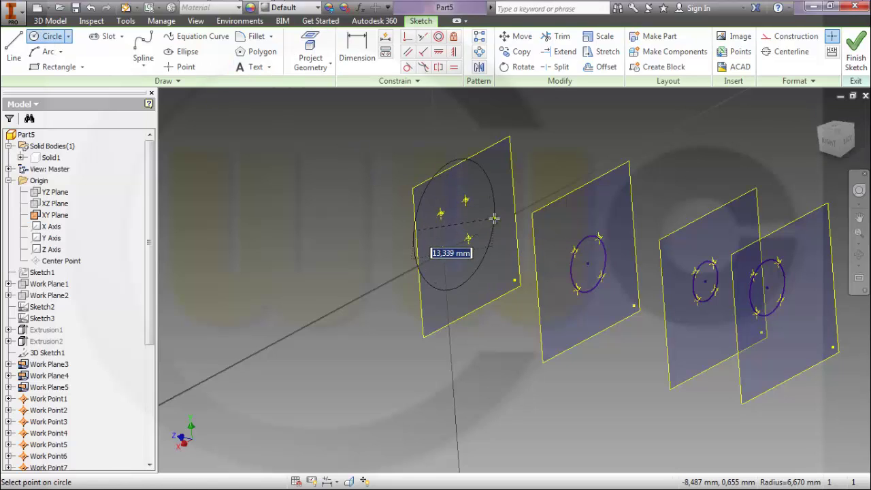
click(497, 202)
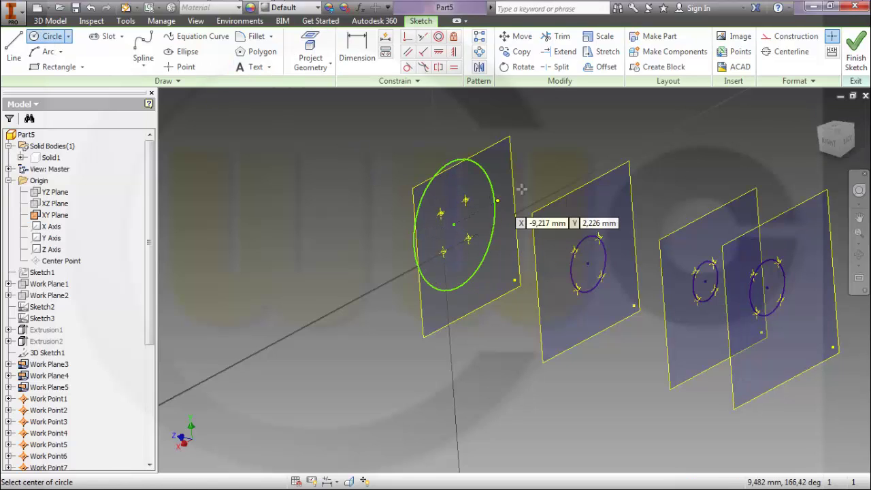
- Make the fourth plane's circle coincident with its four projected points and finish the sketch
click(408, 36)
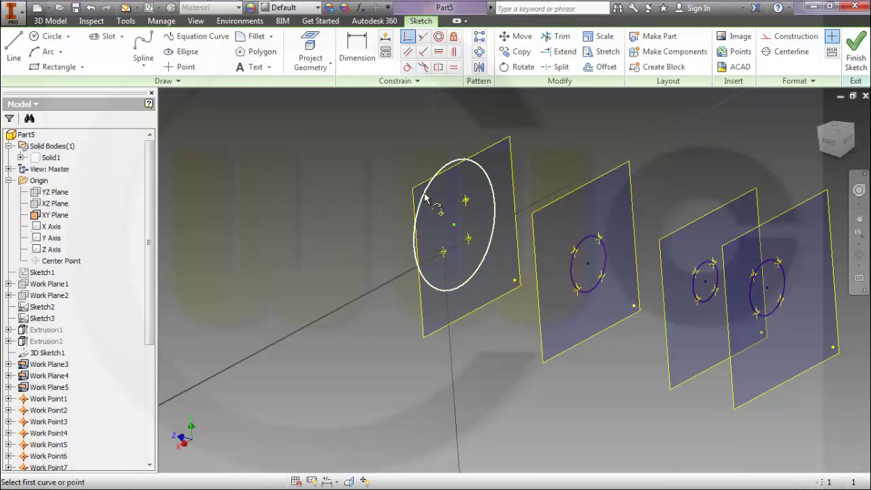
click(426, 198)
click(465, 201)
click(465, 201)
click(481, 181)
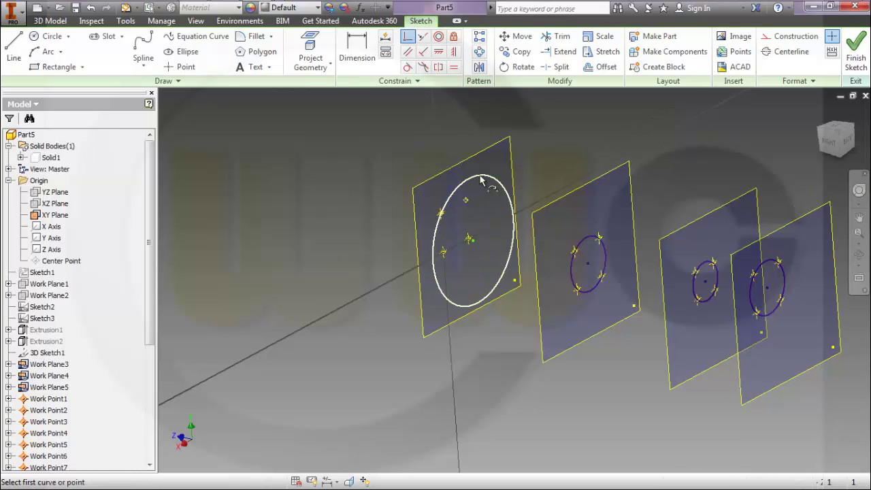
click(470, 240)
click(491, 262)
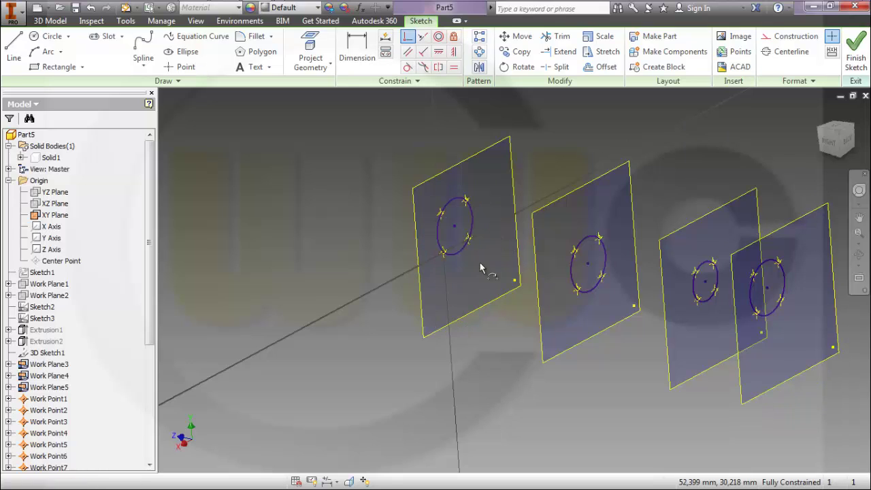
click(445, 253)
click(459, 256)
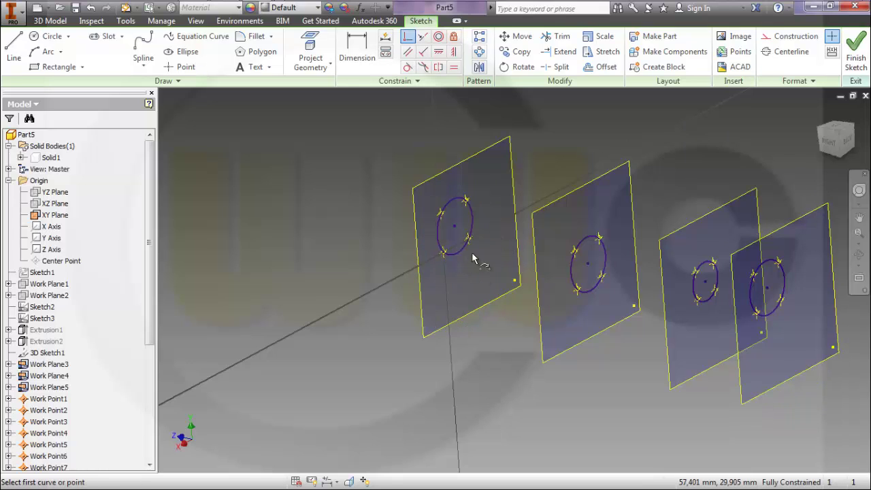
click(856, 53)
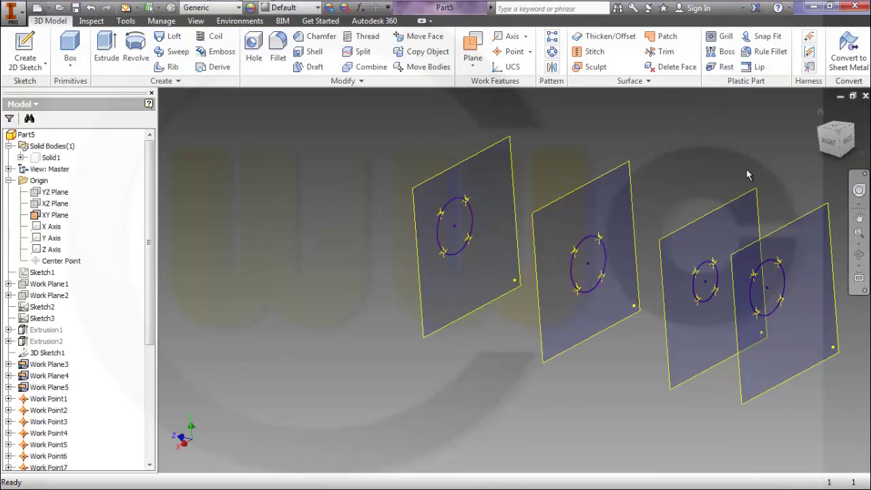
- Turn on the visibility of 3D Sketch1 to show its four wavy curves
drag(150, 266, 146, 372)
right_click(56, 204)
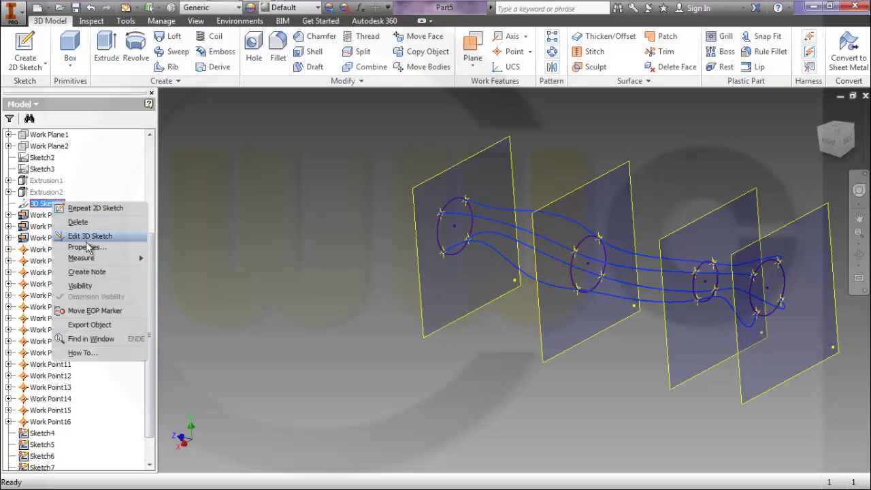
click(79, 286)
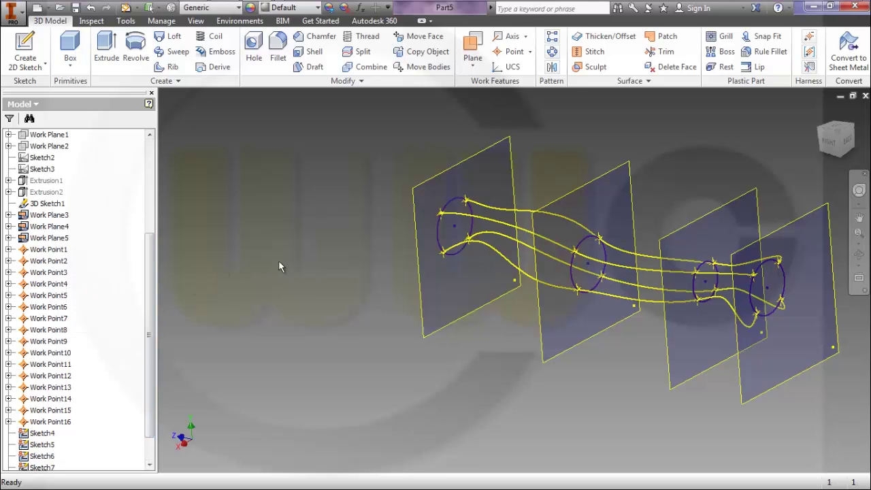
- Start a Loft and add the four circles as sections in order: Sketch8, Sketch7, Sketch6 and Sketch5
shift+middle_drag(301, 273, 478, 294)
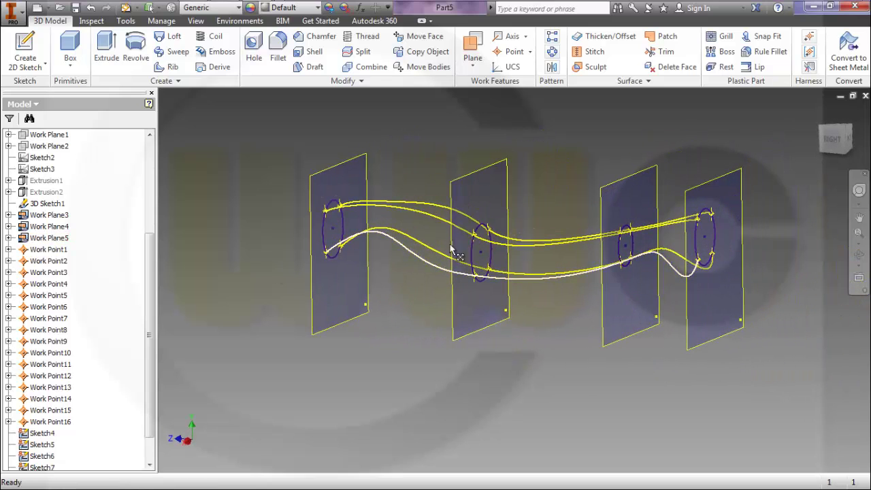
click(171, 39)
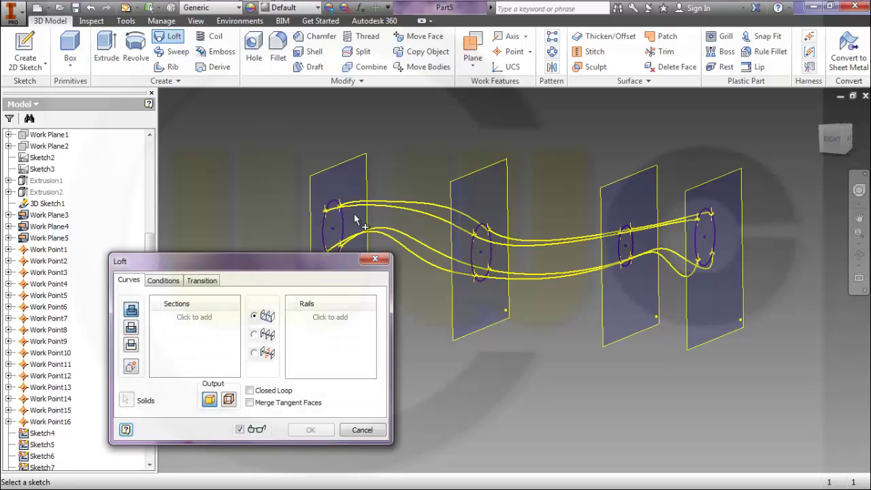
click(343, 224)
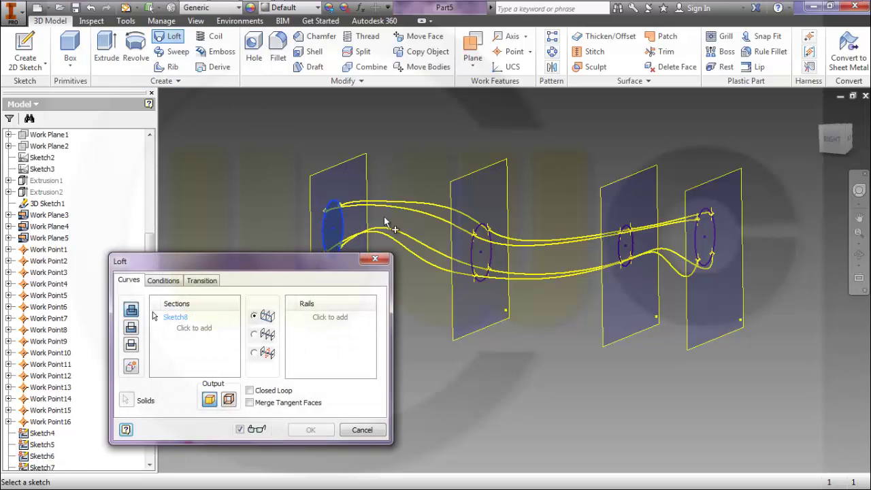
click(475, 252)
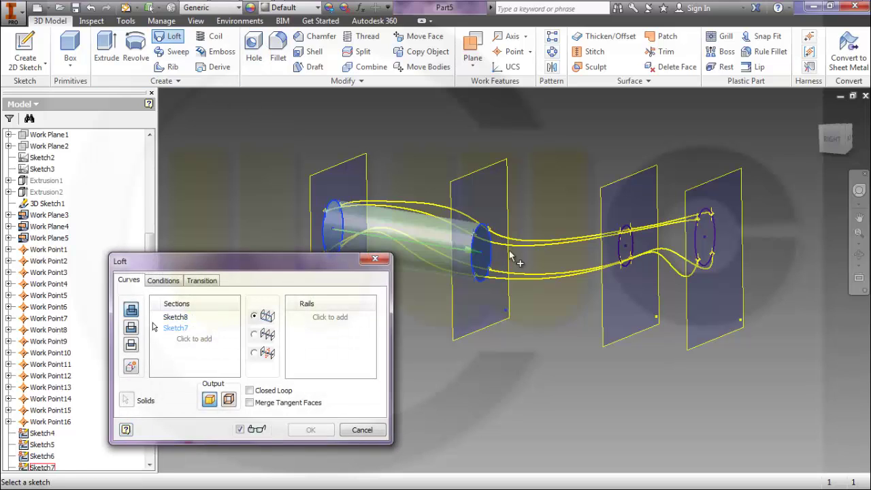
click(621, 253)
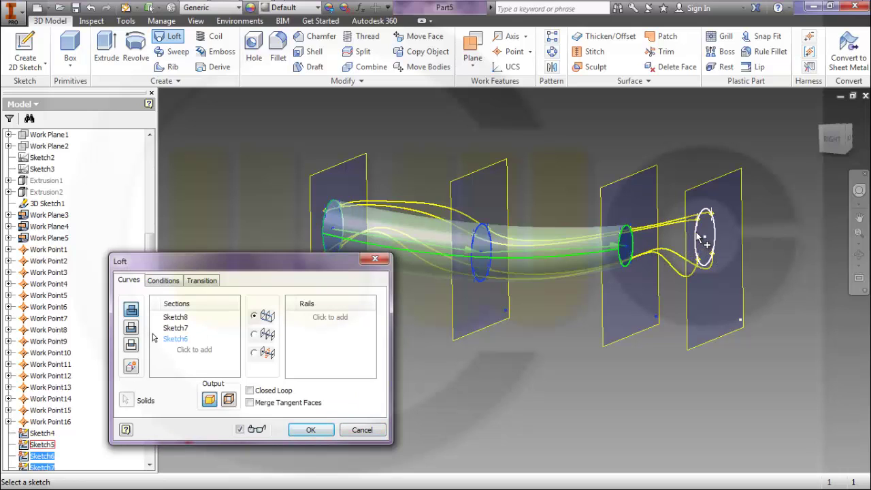
click(703, 239)
- Add the lower curve of 3D Sketch1 as the loft's rail and create the loft
shift+middle_drag(664, 320, 652, 296)
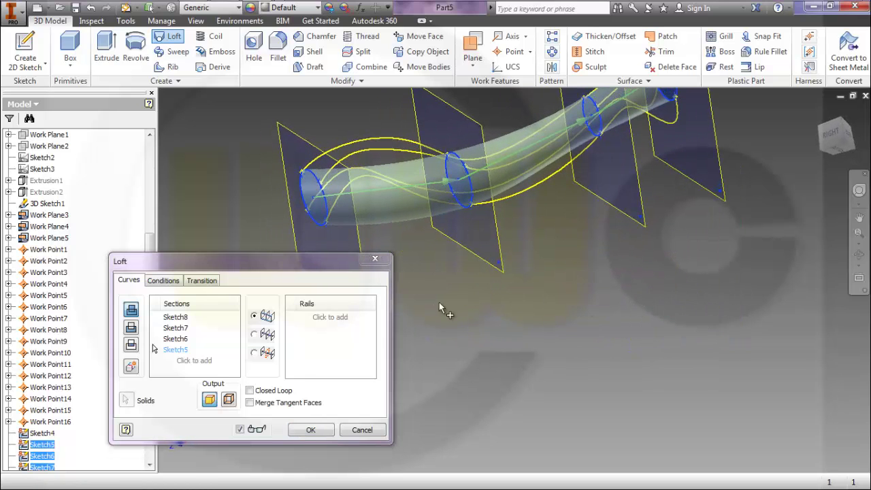
click(354, 318)
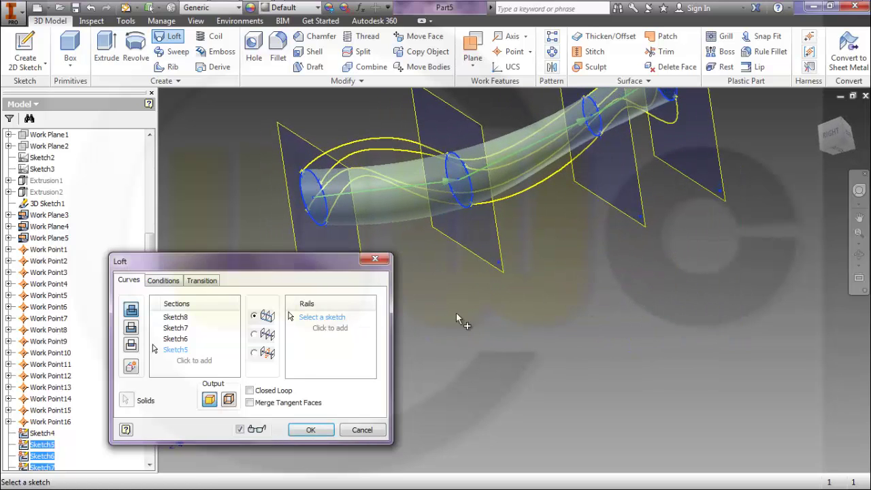
click(552, 182)
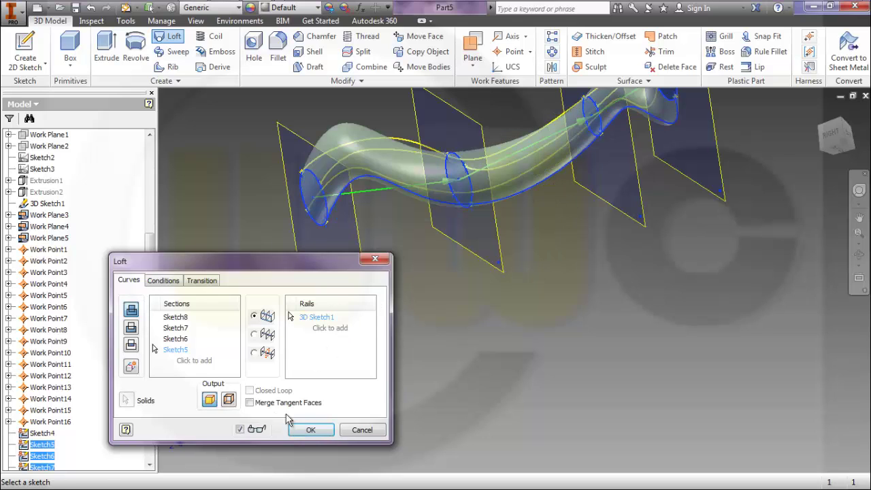
click(308, 431)
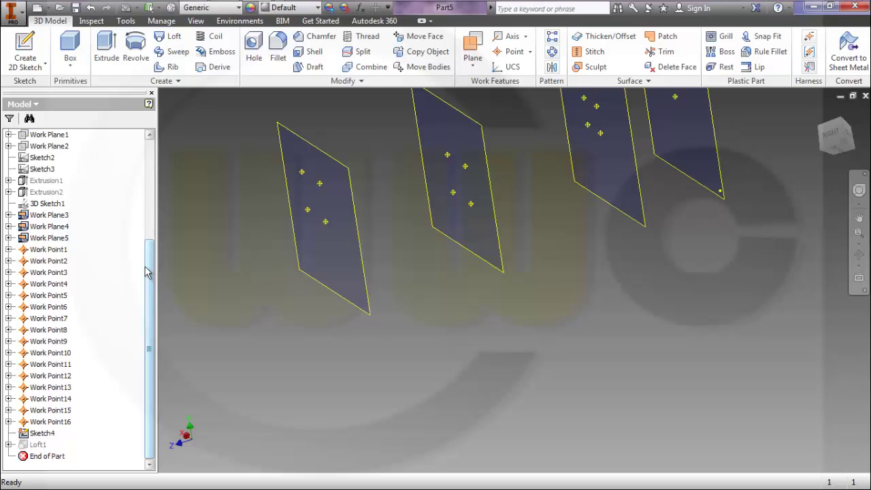
- Edit Loft1 so that it creates a new solid
double_click(35, 446)
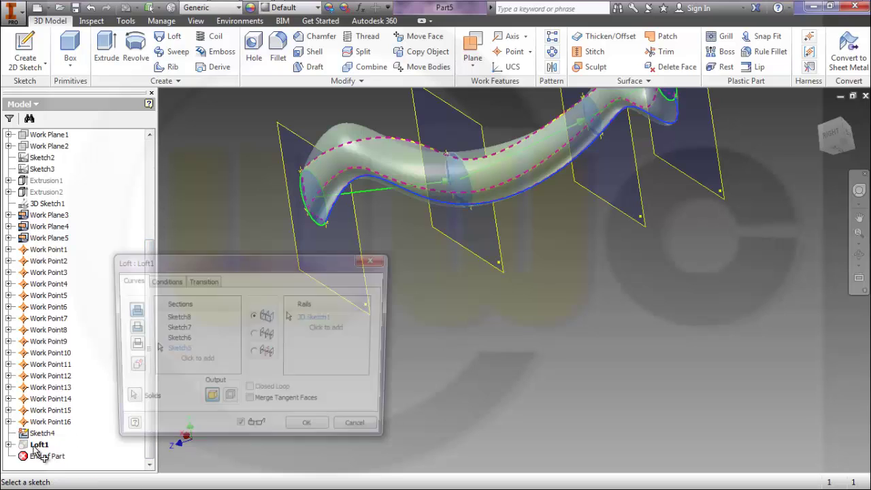
click(132, 368)
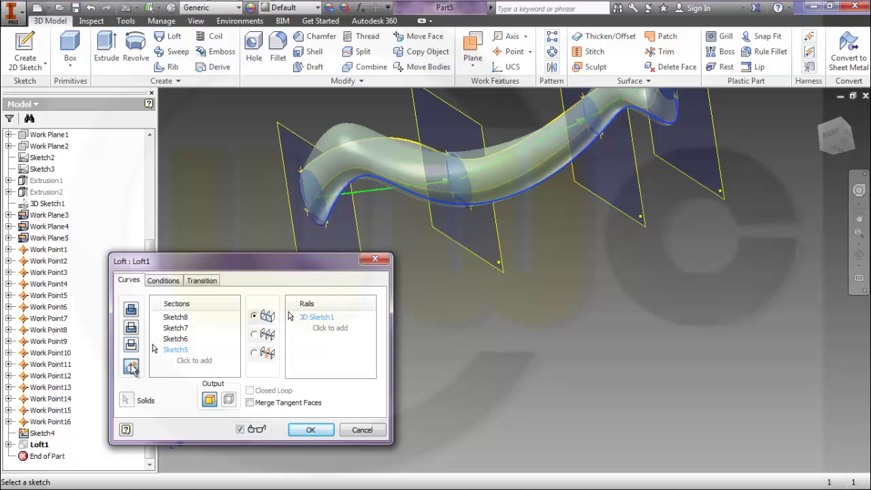
click(311, 430)
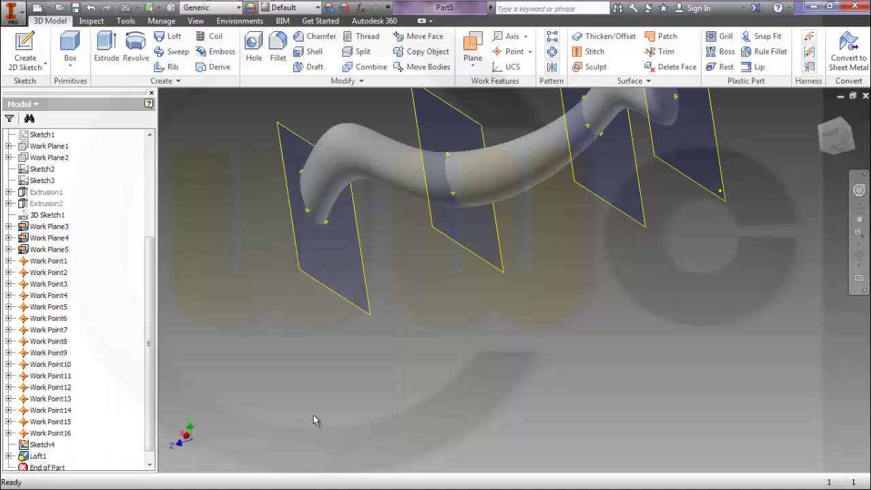
- Hide Work Plane3, Work Plane4 and Work Plane5
shift+middle_drag(531, 339, 526, 367)
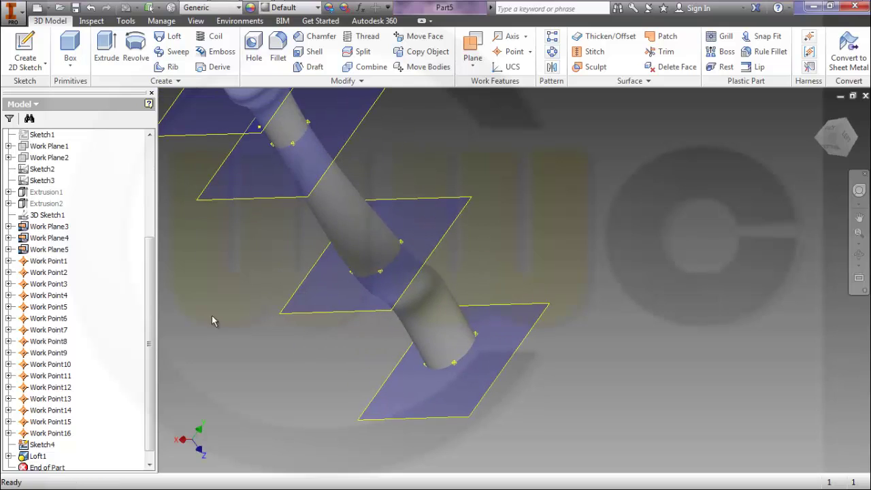
click(62, 250)
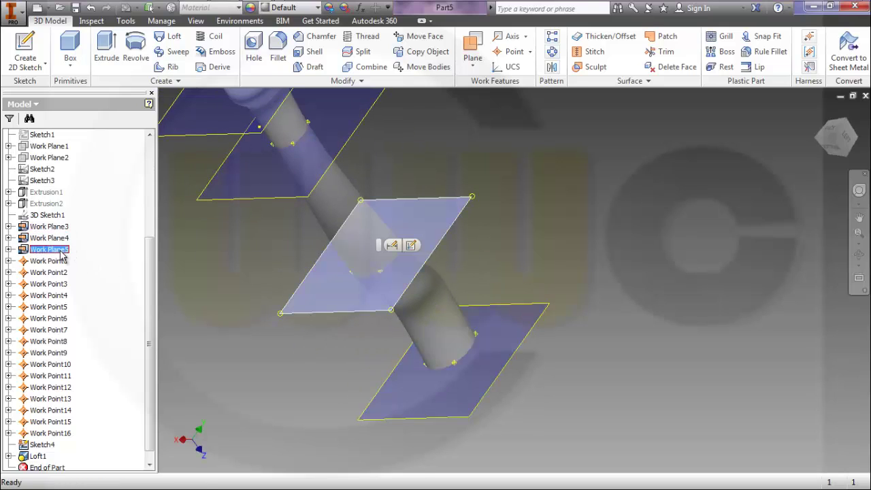
key(Caps_Lock)
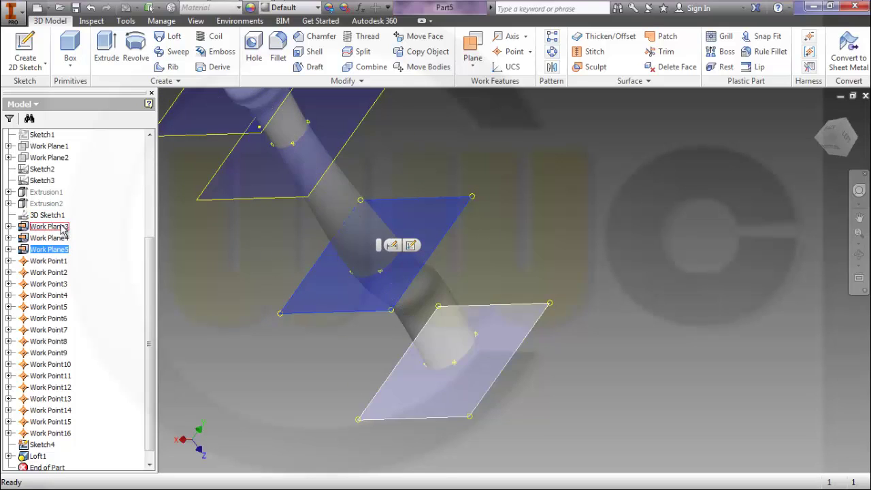
shift+click(60, 227)
right_click(63, 228)
click(87, 310)
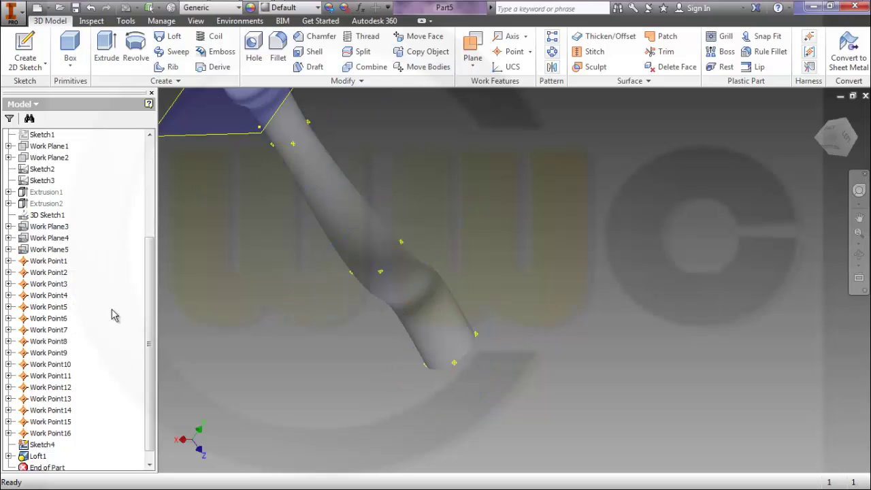
- Hide the origin's XY Plane
scroll(72, 191, up, 2)
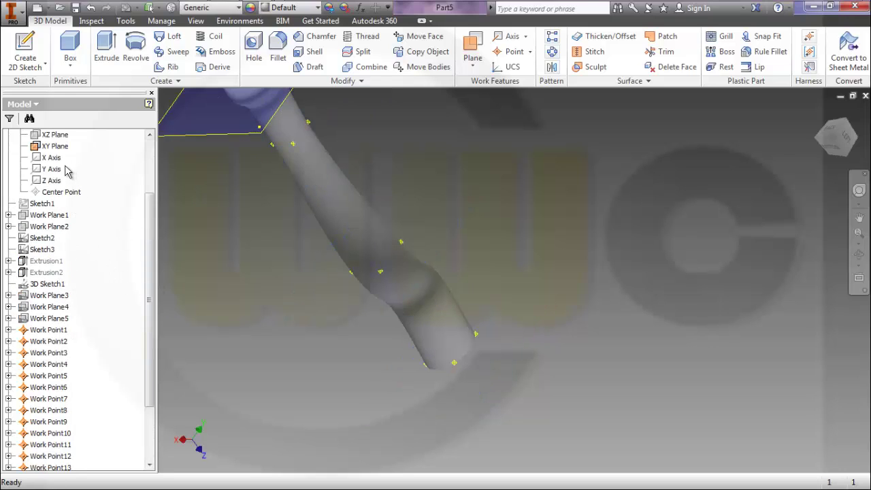
scroll(66, 172, up, 2)
right_click(53, 226)
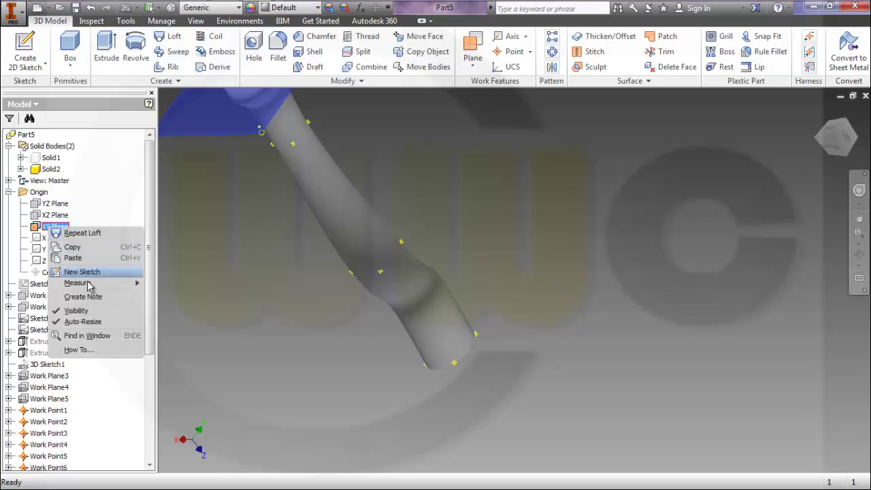
click(87, 310)
- Edit Loft1 to add the remaining three lengthwise curves of 3D Sketch1 as additional rails
scroll(257, 281, up, 3)
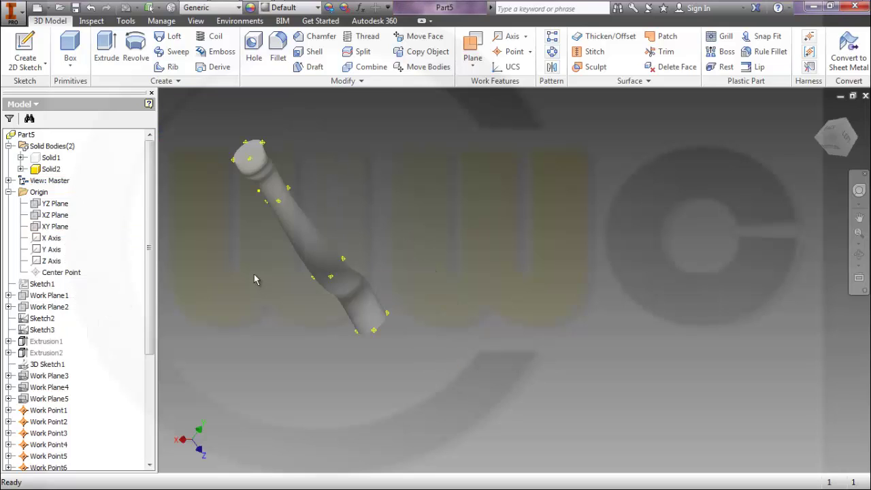
shift+middle_drag(254, 275, 225, 320)
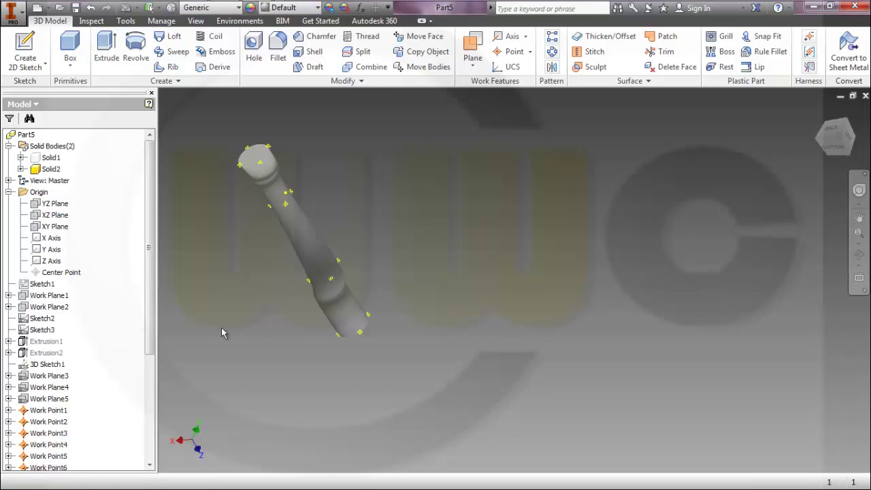
drag(153, 325, 151, 456)
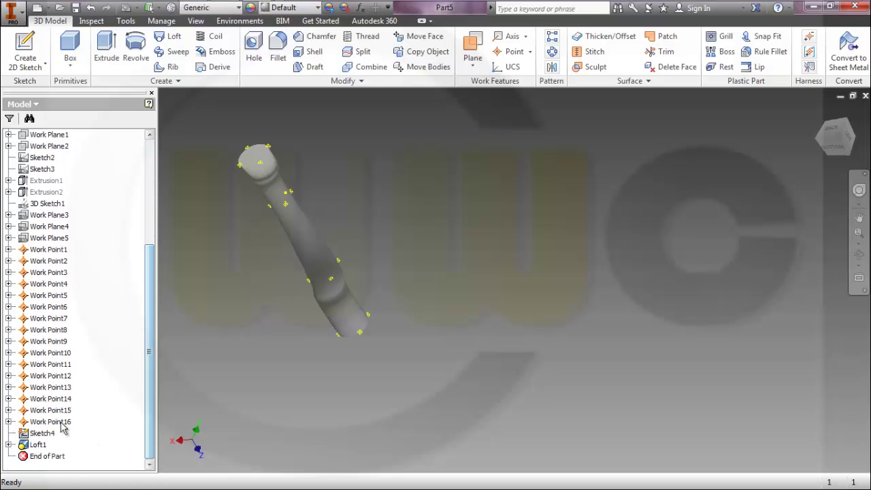
double_click(34, 446)
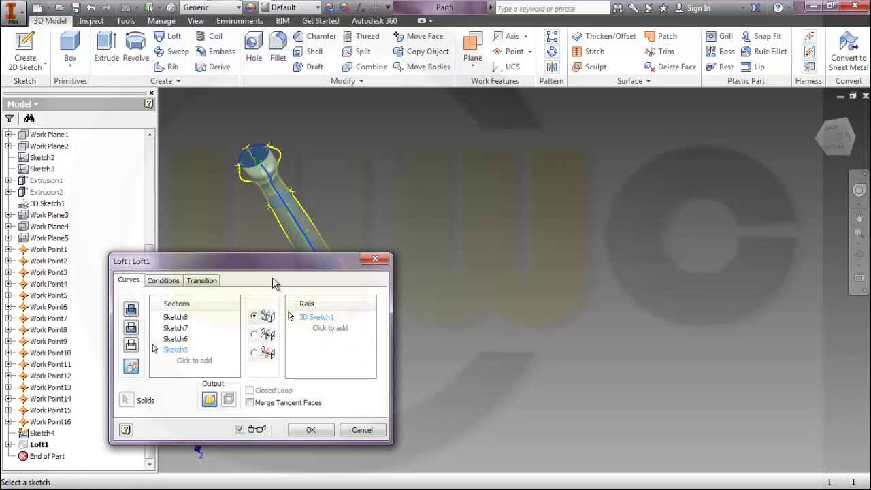
drag(320, 269, 553, 211)
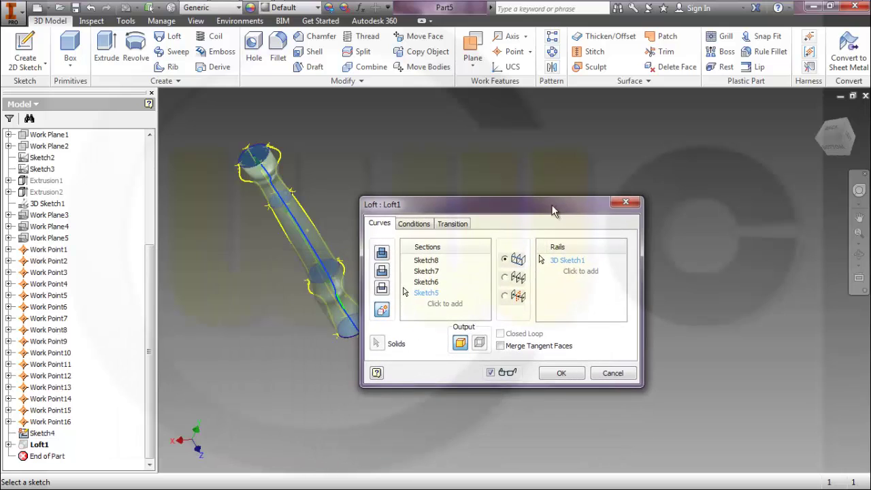
click(574, 272)
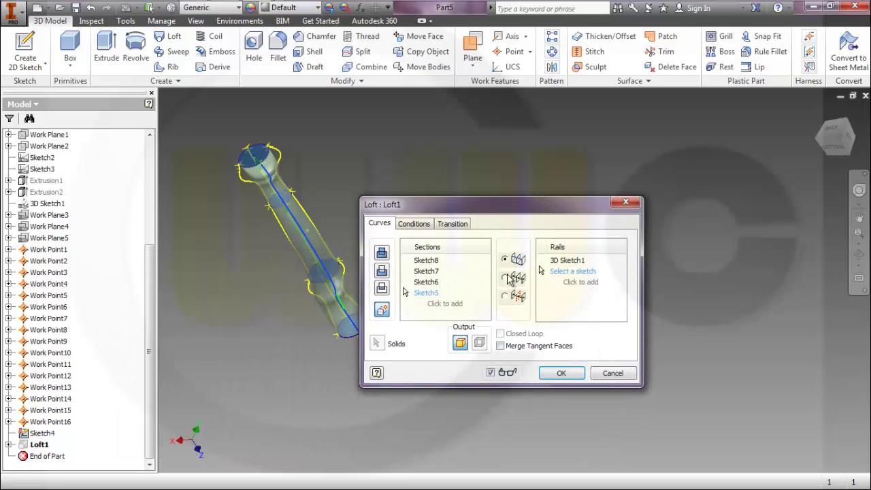
click(291, 244)
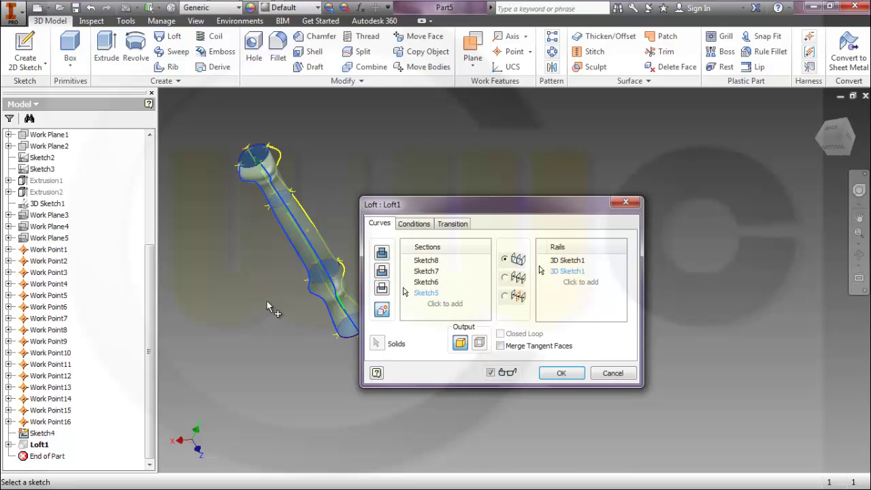
click(580, 283)
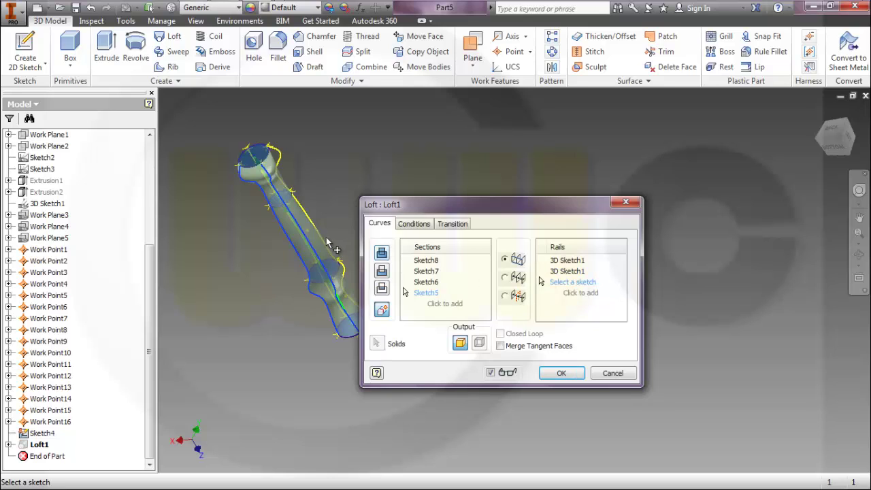
click(344, 253)
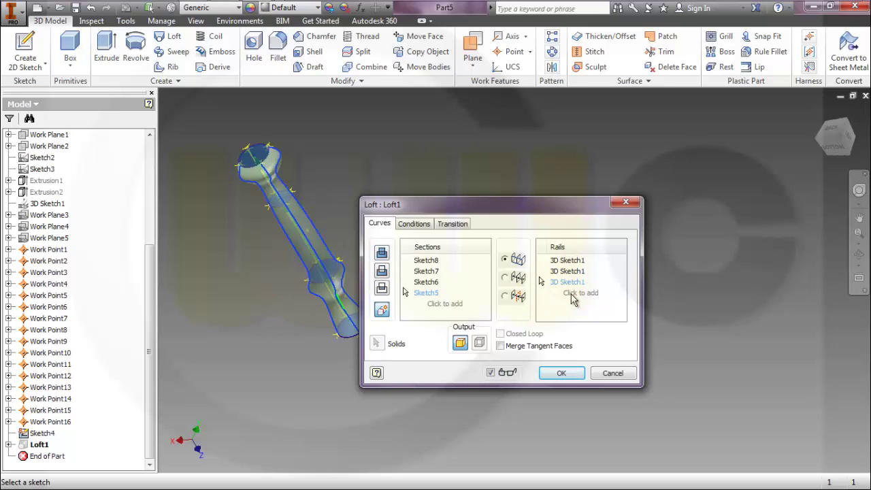
click(574, 297)
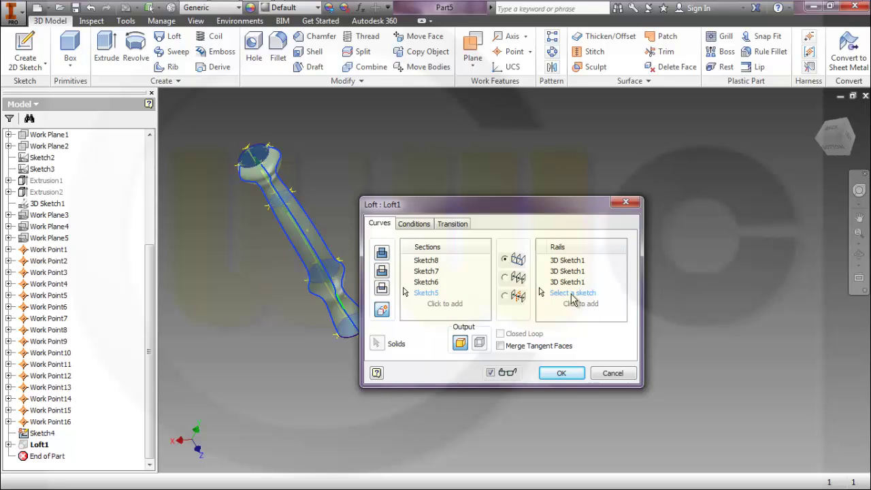
click(315, 255)
click(560, 374)
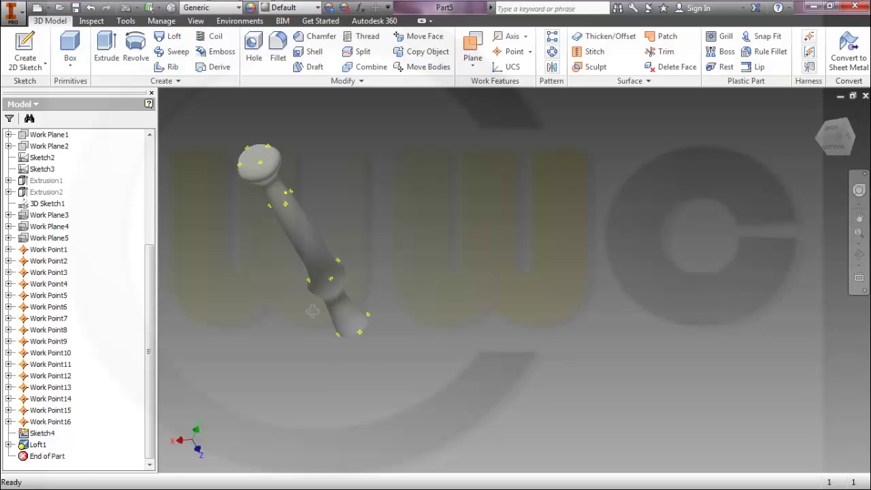
- Hide all the work points from Work Point1 through Work Point16
shift+middle_drag(365, 308, 354, 272)
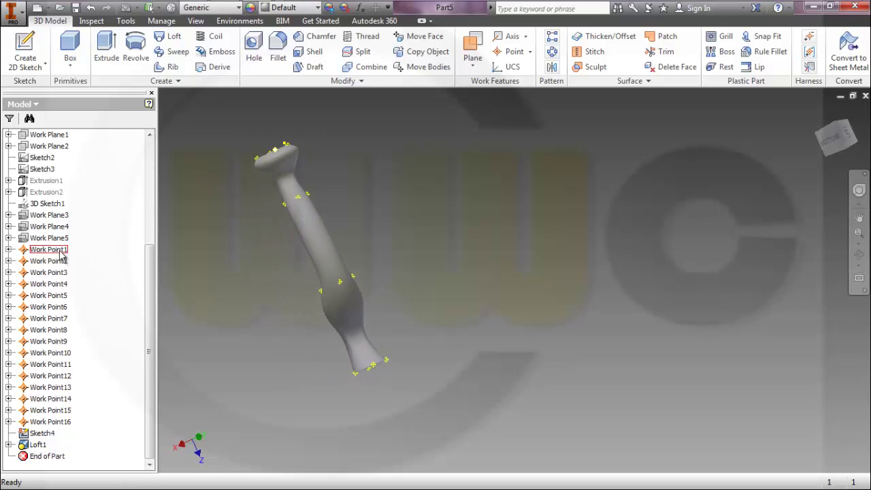
click(61, 251)
shift+click(64, 422)
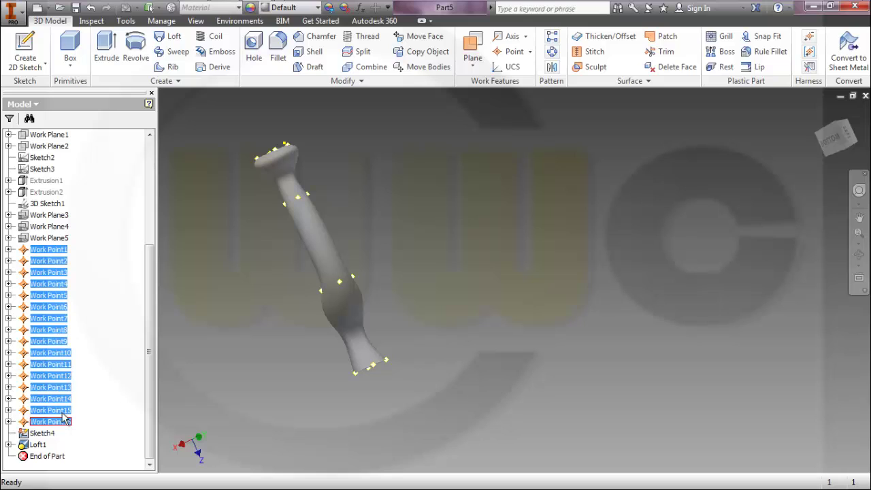
right_click(50, 310)
click(77, 382)
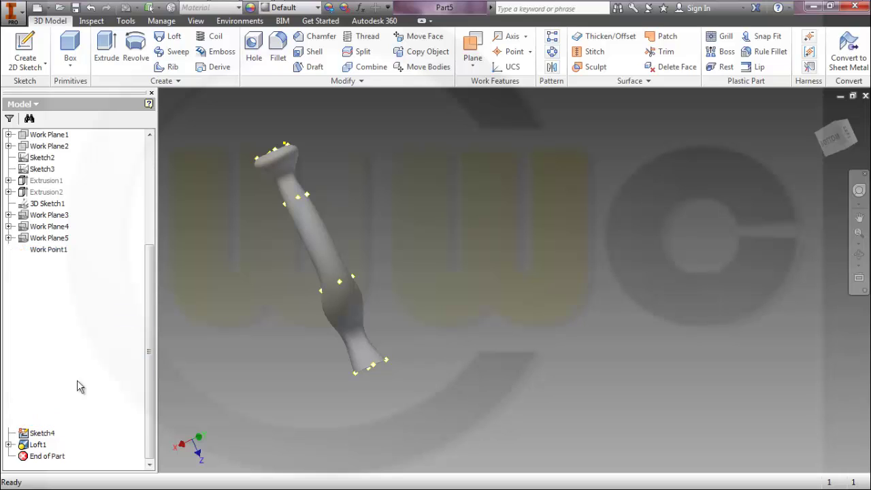
- Set the model's visual style to Shaded with Edges
shift+middle_drag(363, 195, 405, 224)
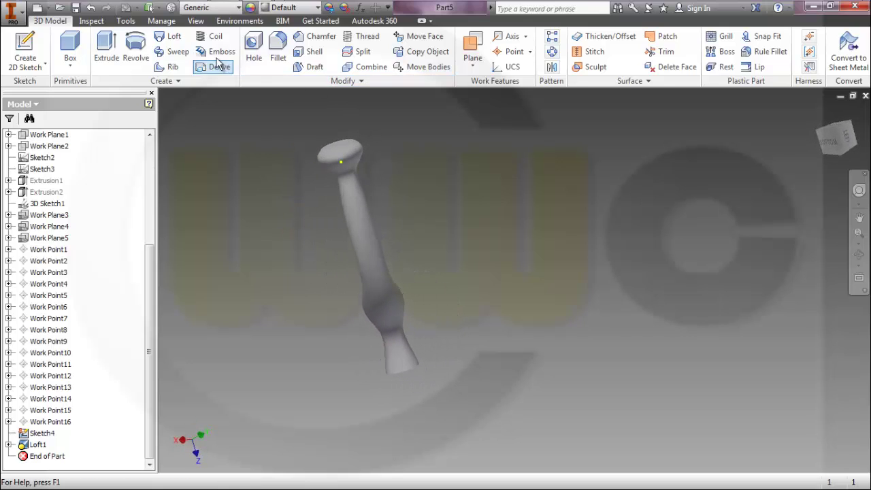
click(200, 23)
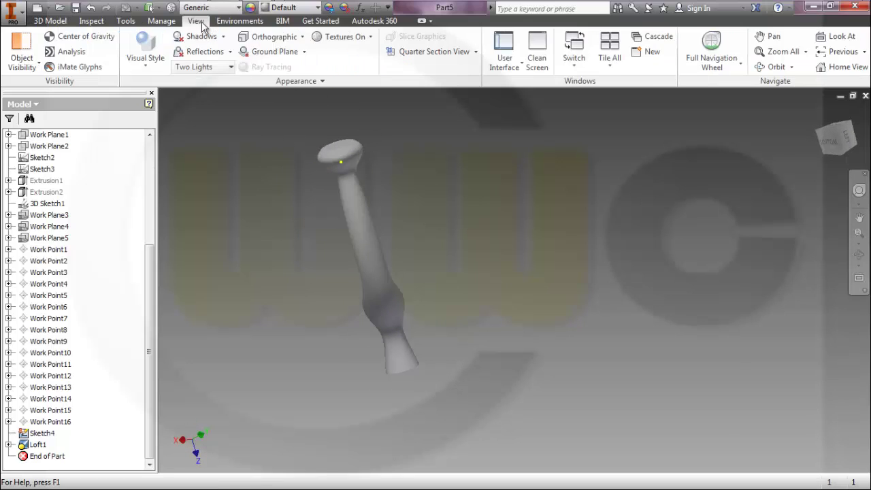
click(146, 67)
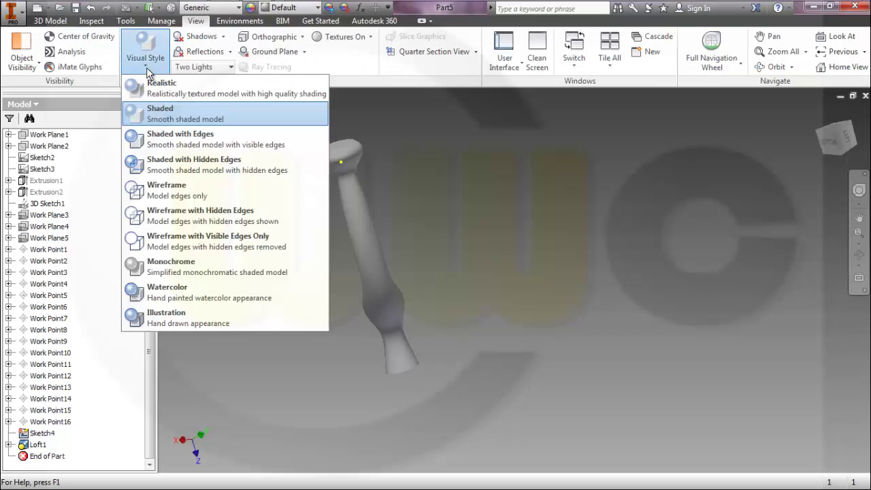
click(185, 136)
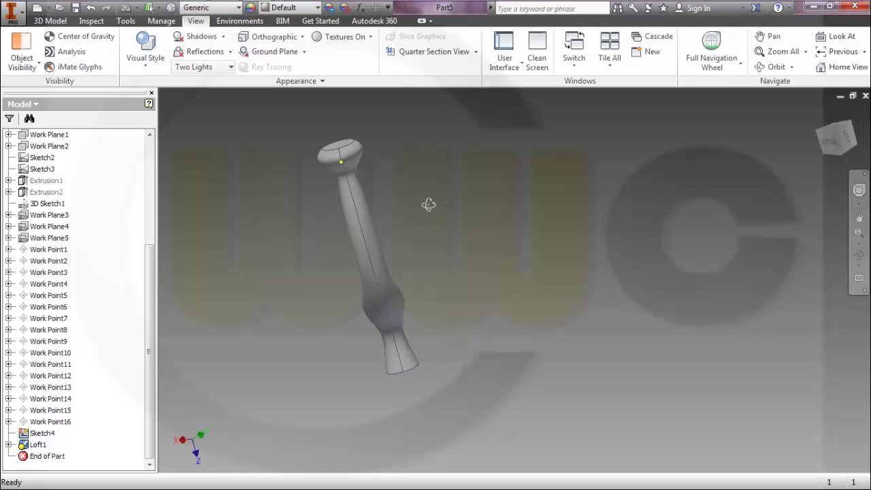
- Examine the lofted body's surface, edges and end faces from several sides and up close
shift+middle_drag(428, 204, 477, 283)
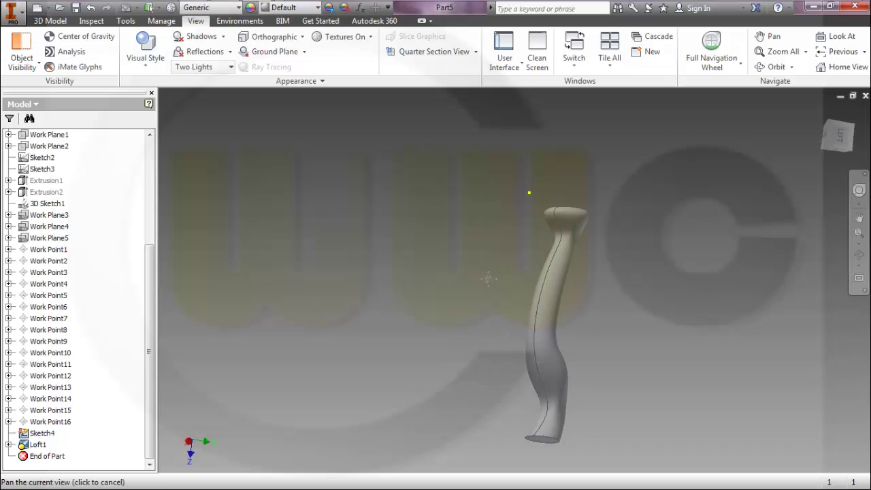
middle_drag(566, 301, 573, 211)
shift+middle_drag(523, 369, 469, 381)
shift+middle_drag(579, 334, 564, 287)
scroll(544, 319, up, 3)
scroll(546, 294, down, 2)
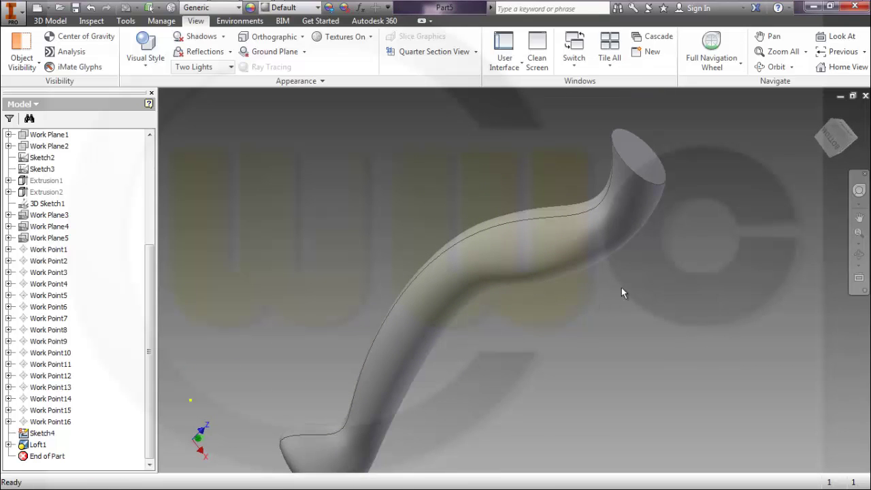